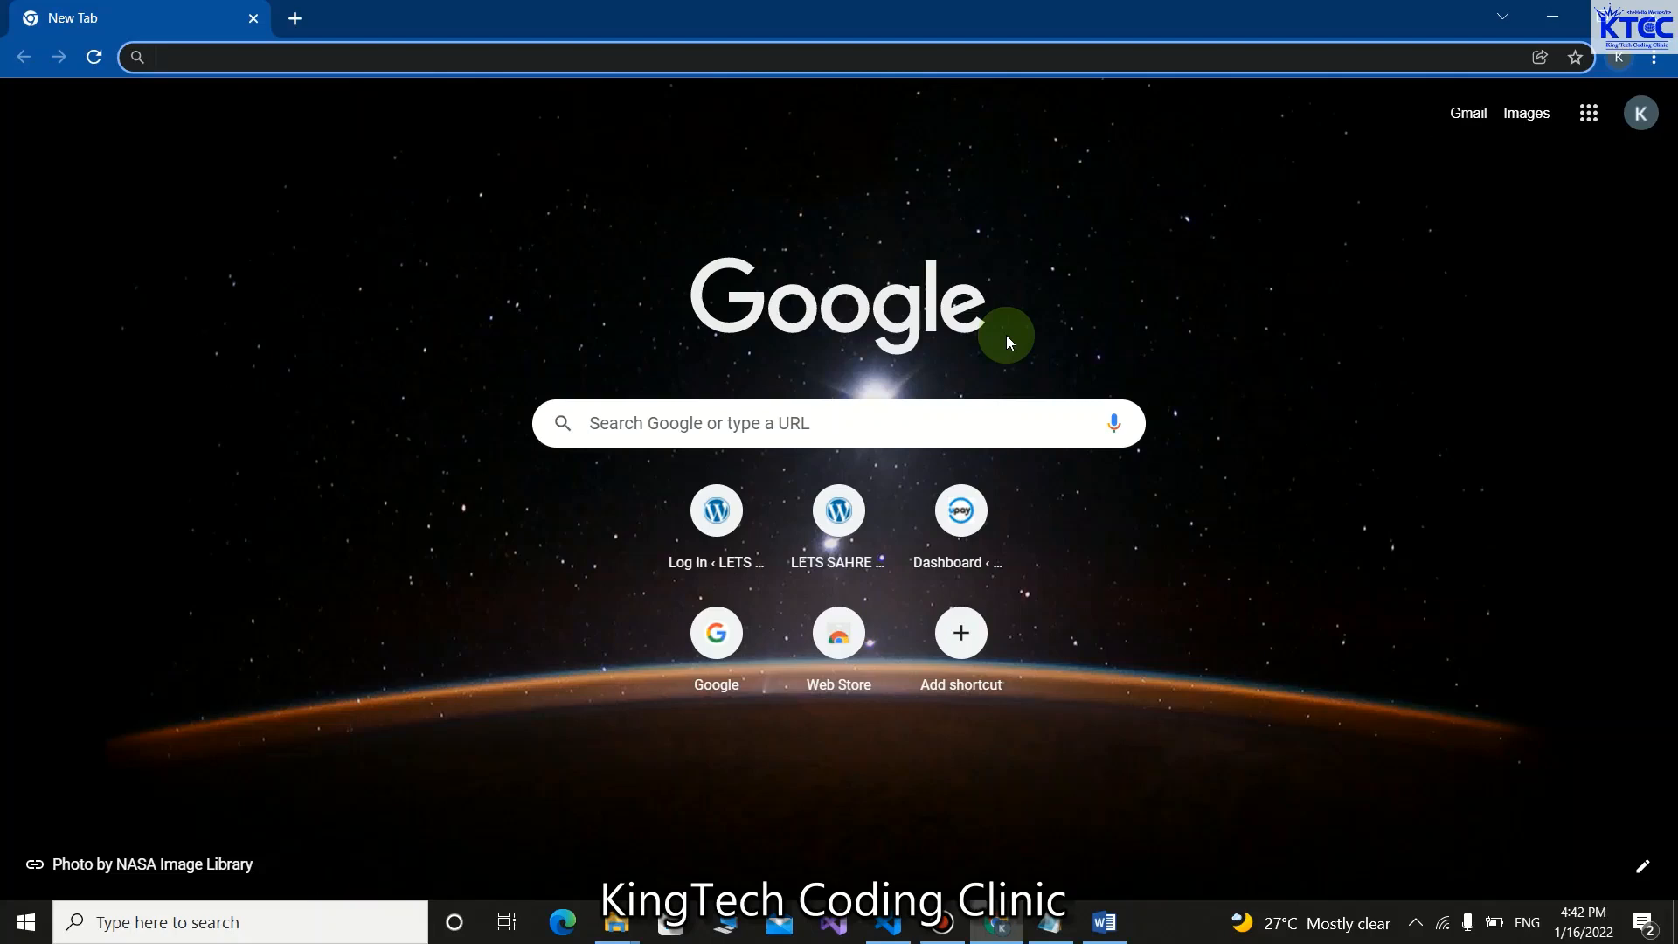
Open the site dev-letsshare.pantheonsite.io and load the same address in a second browser tab.
click(368, 54)
text(de)
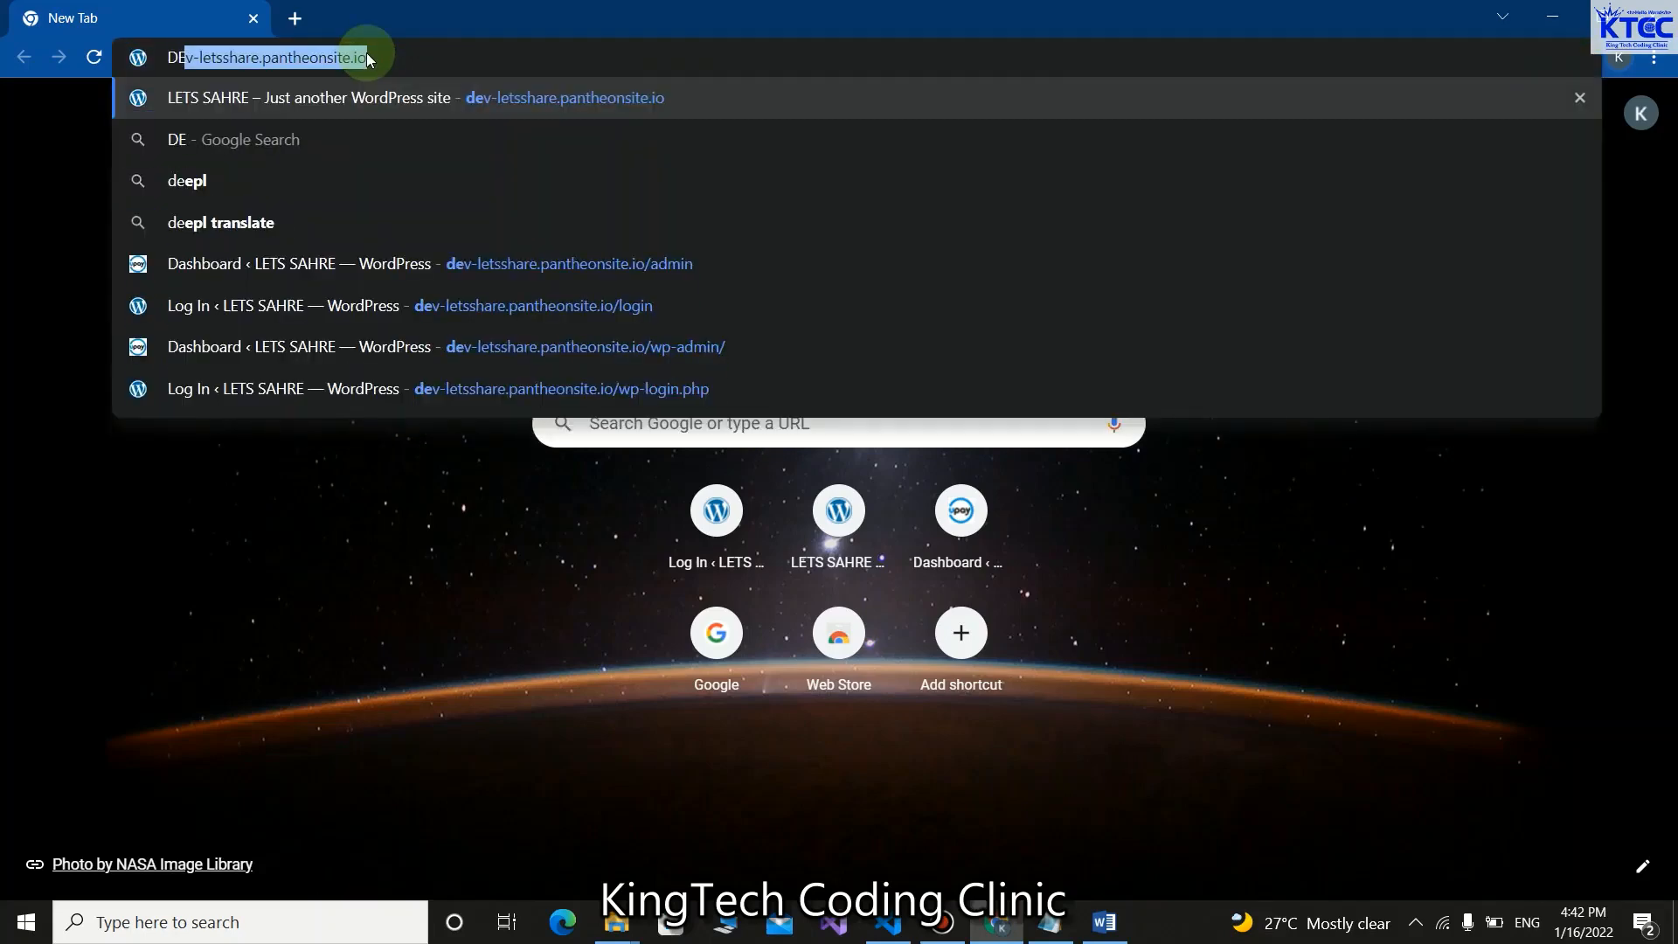
key(Return)
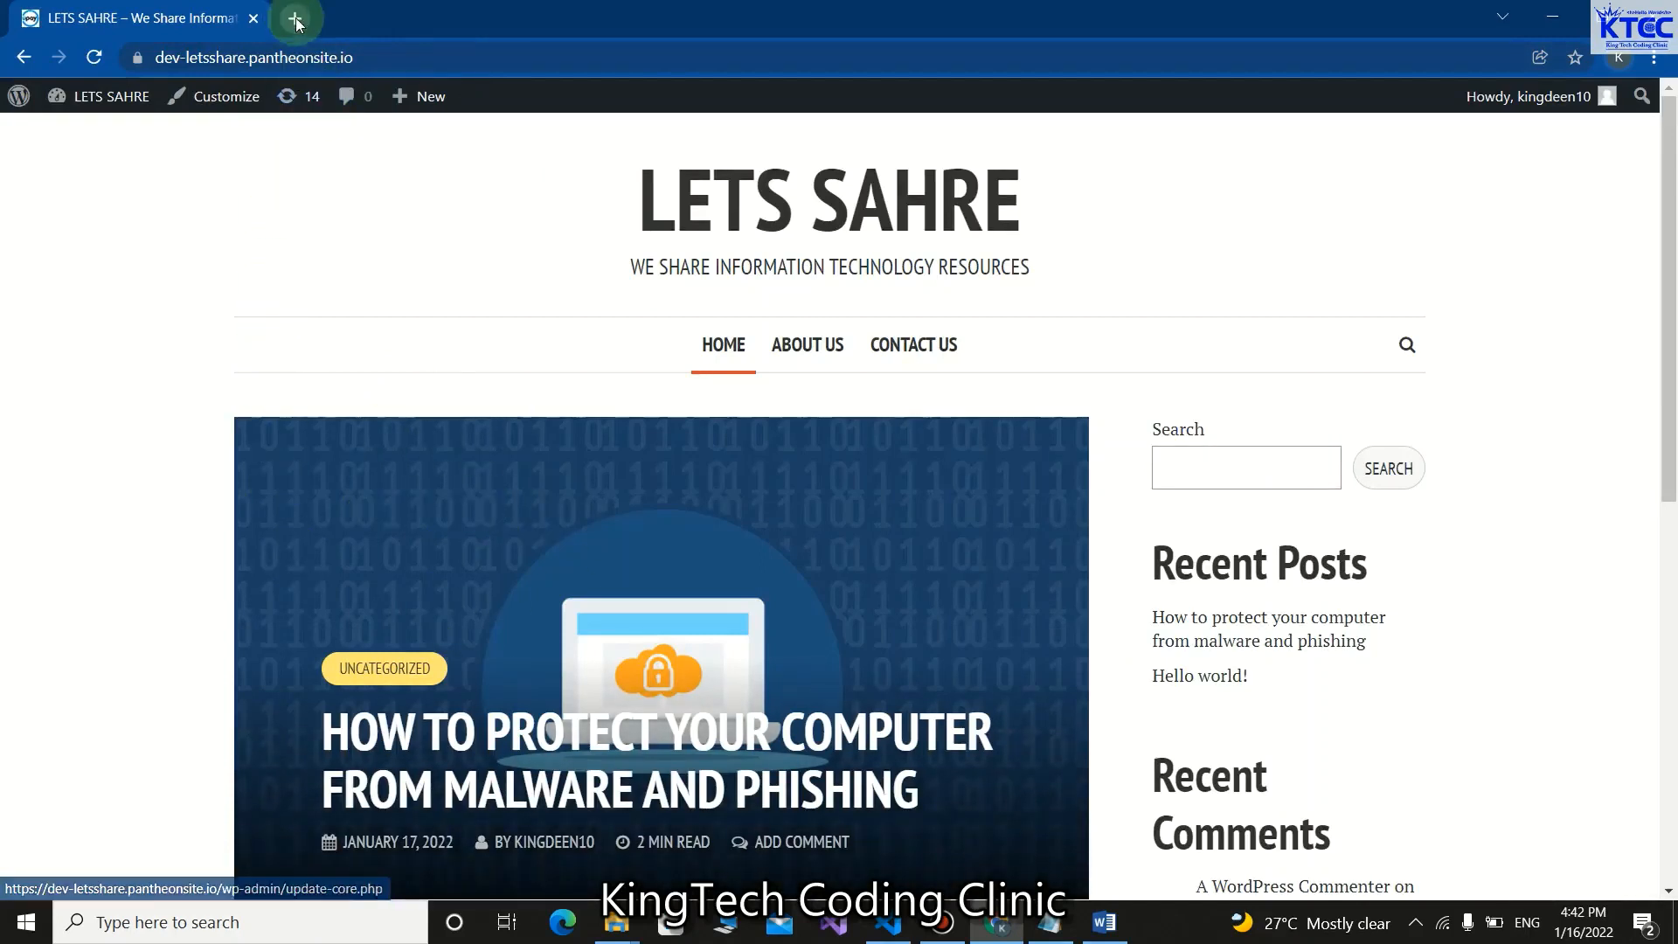
click(381, 60)
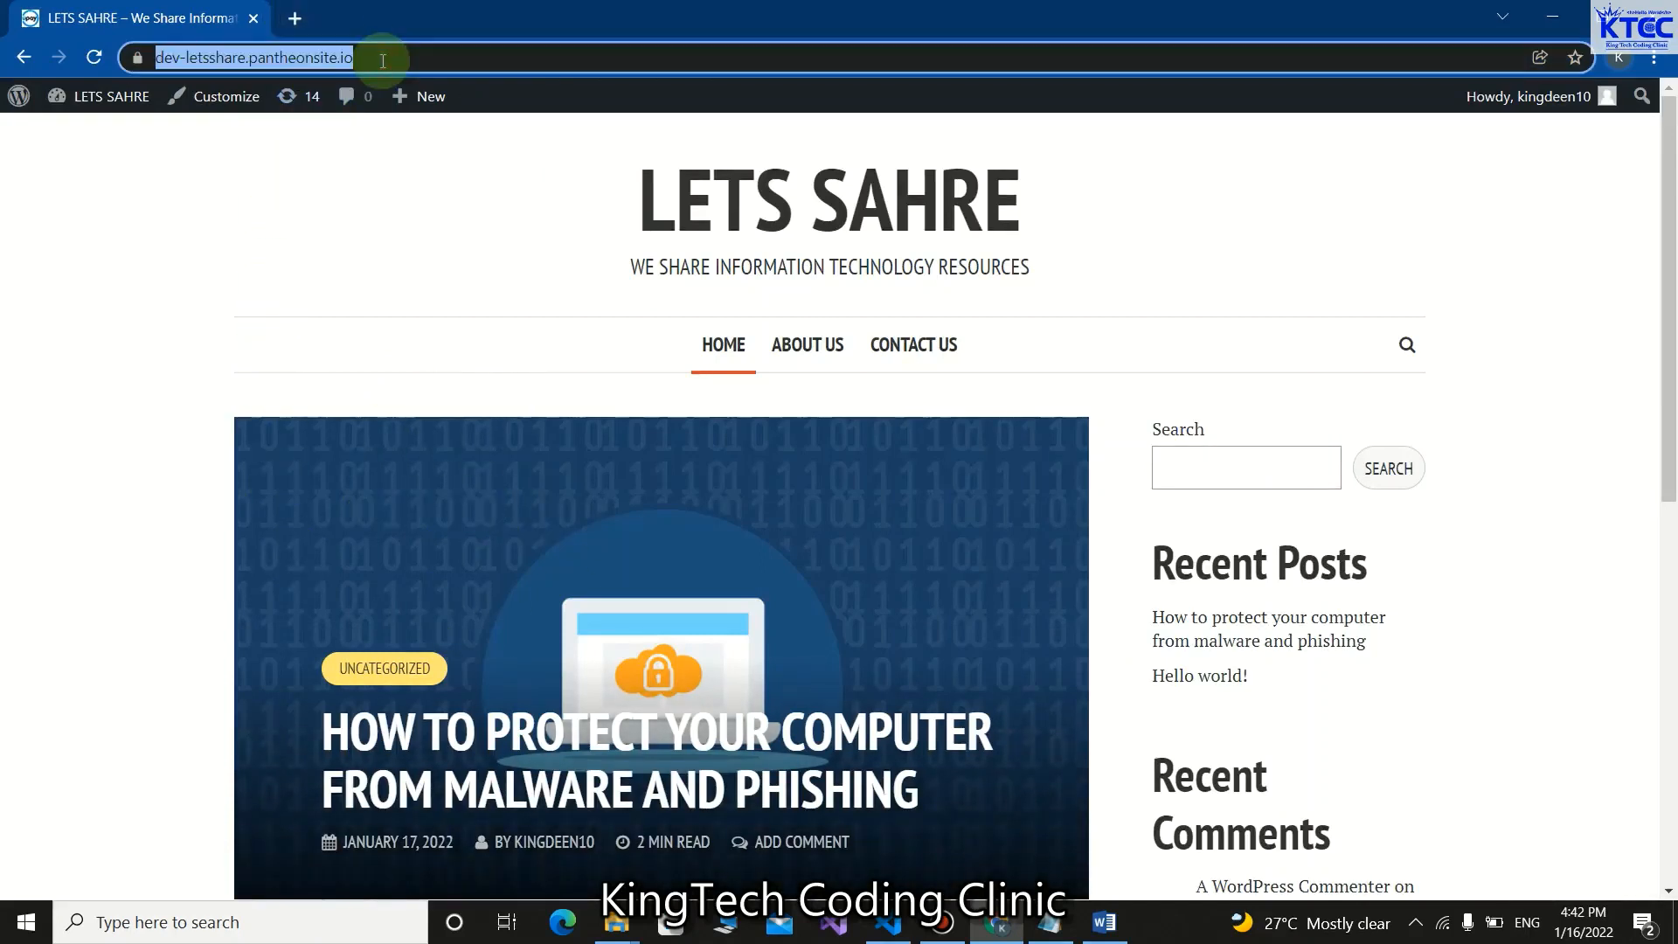
click(297, 19)
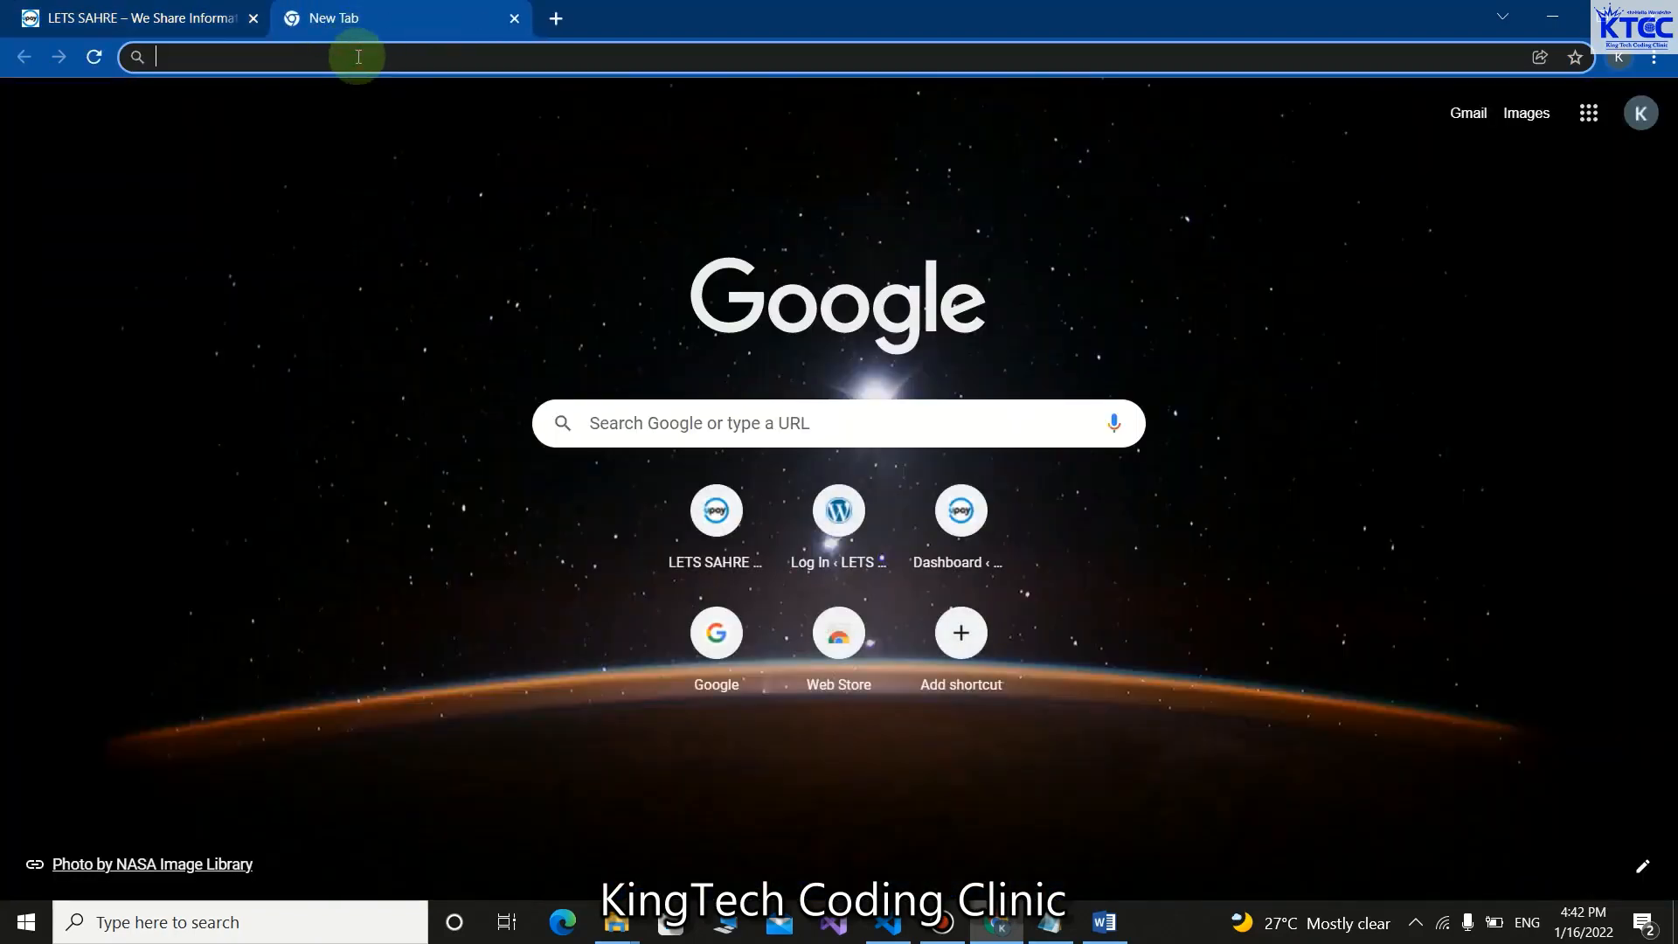
text(https://dev-letsshare.pantheonsite.io/)
key(Return)
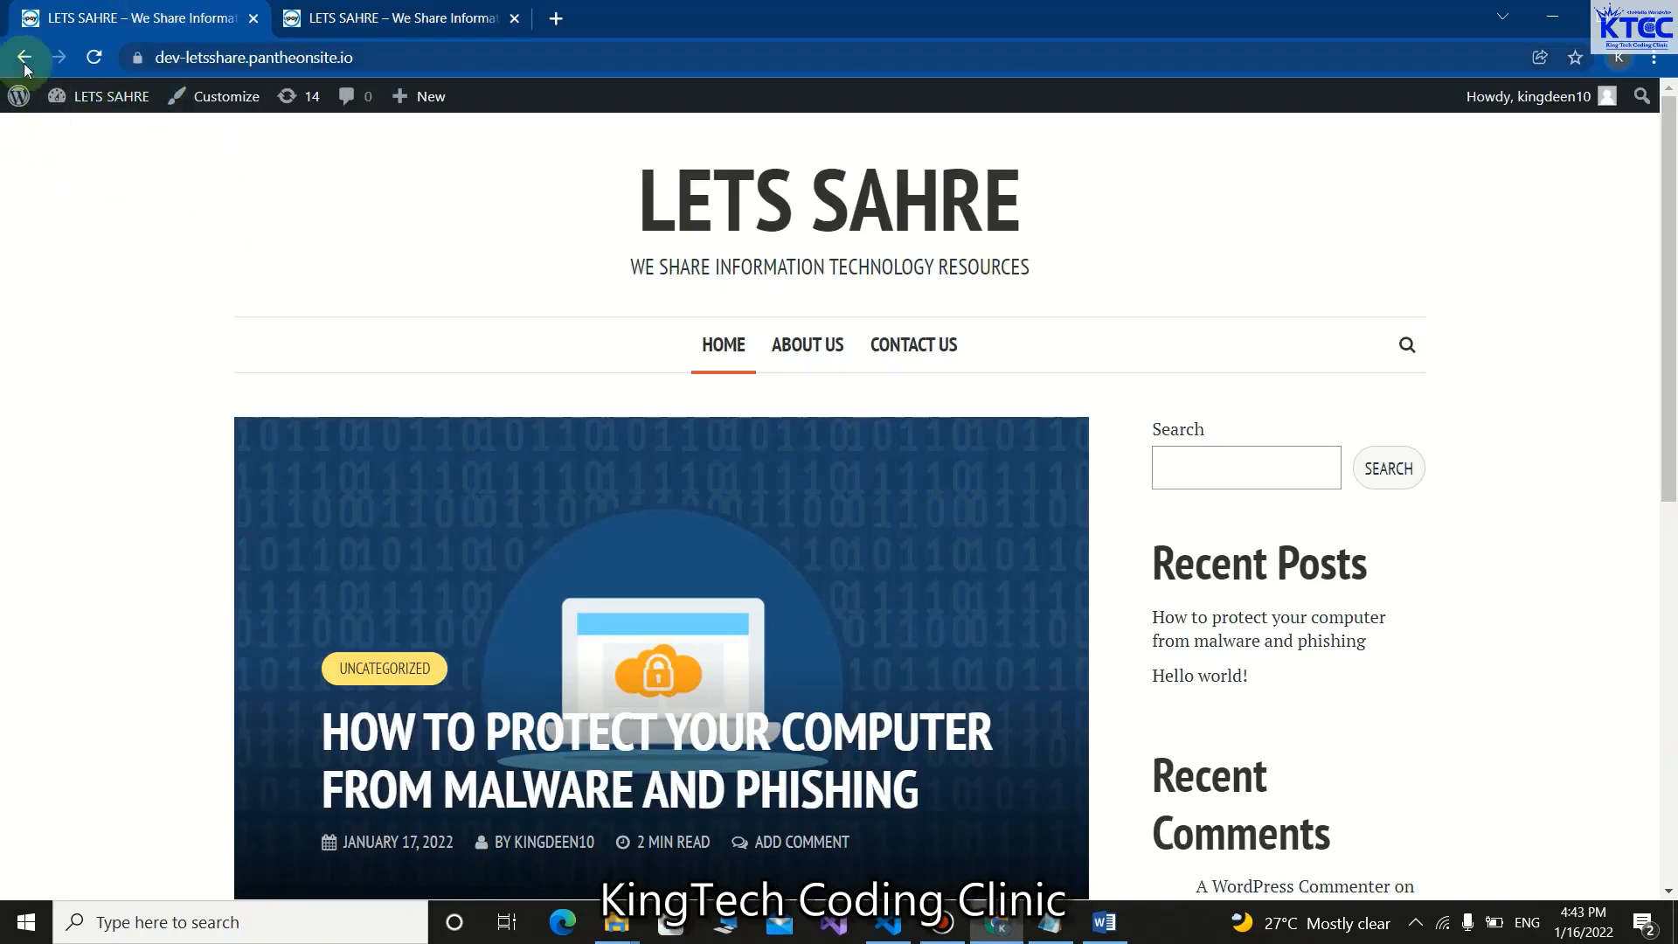
View the site's WordPress admin dashboard from the first tab and return to the public home page.
mouse_move(96, 96)
click(83, 134)
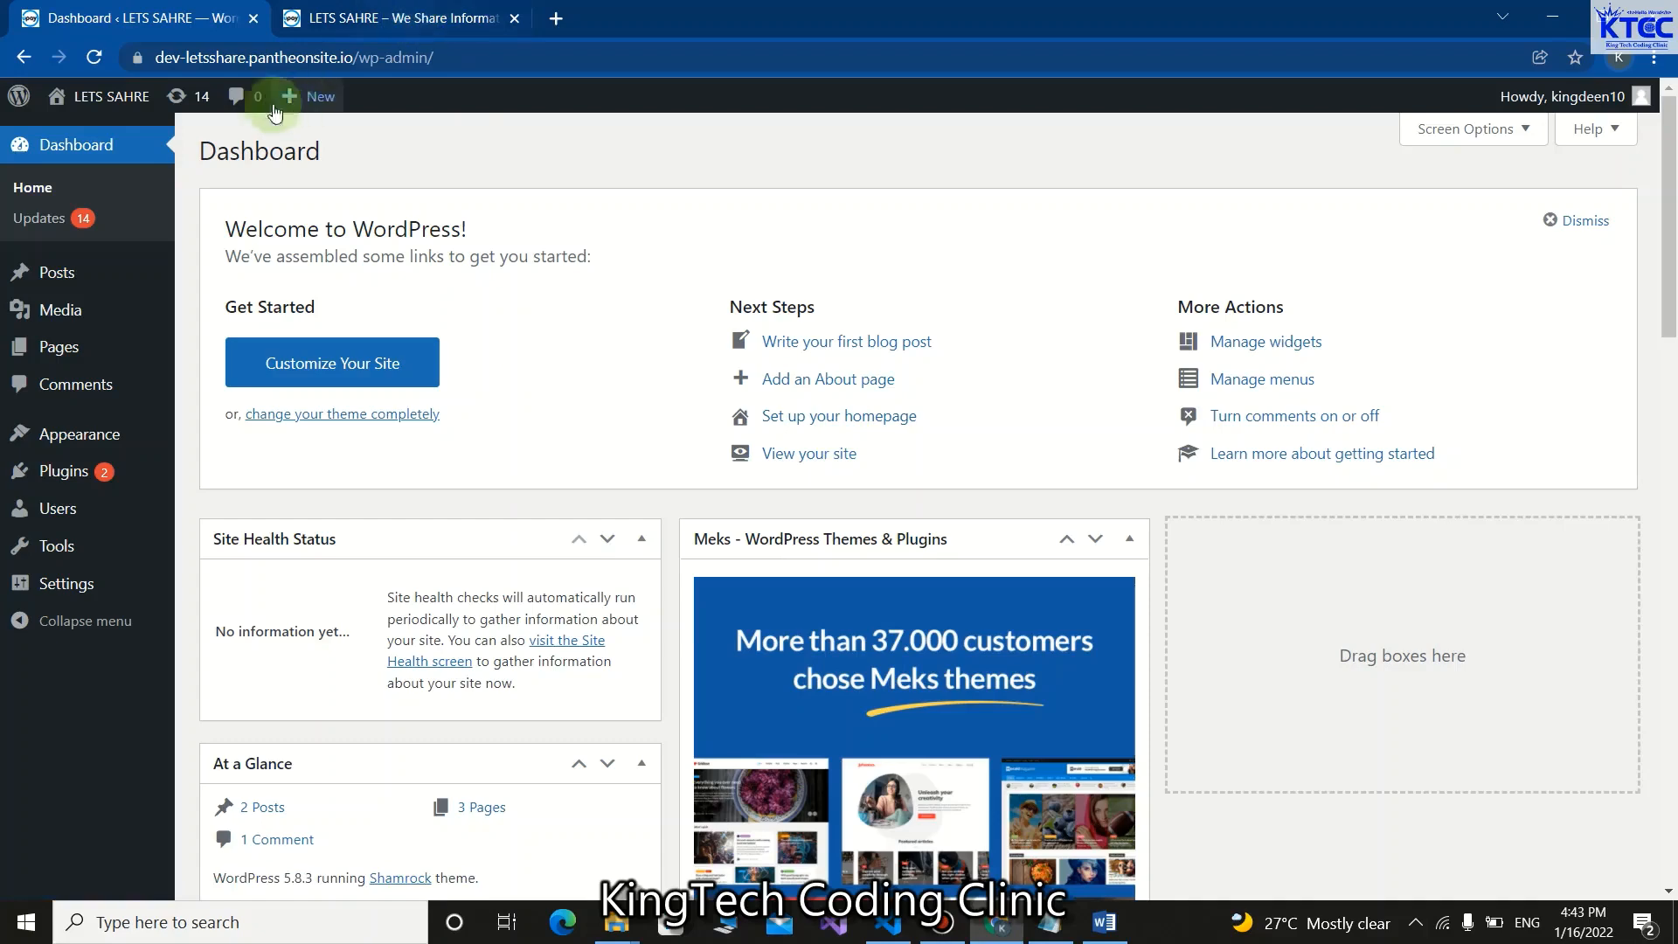
click(110, 102)
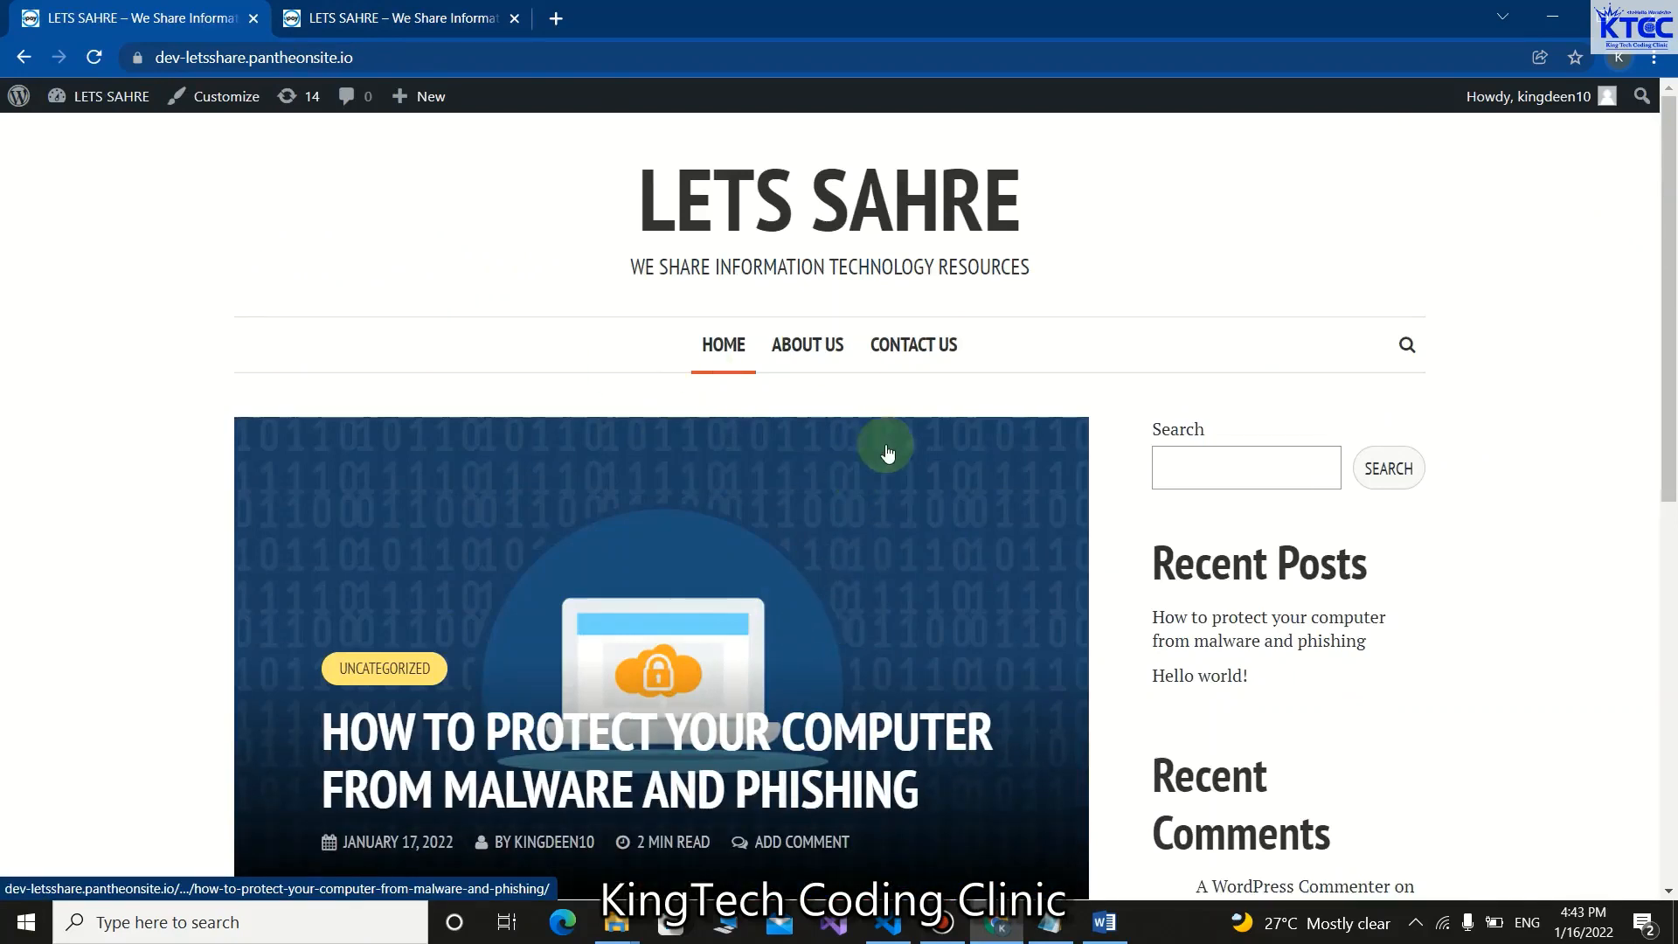
Open the post "How to protect your computer from malware and phishing" from the home page for editing.
scroll(726, 559, down, 2)
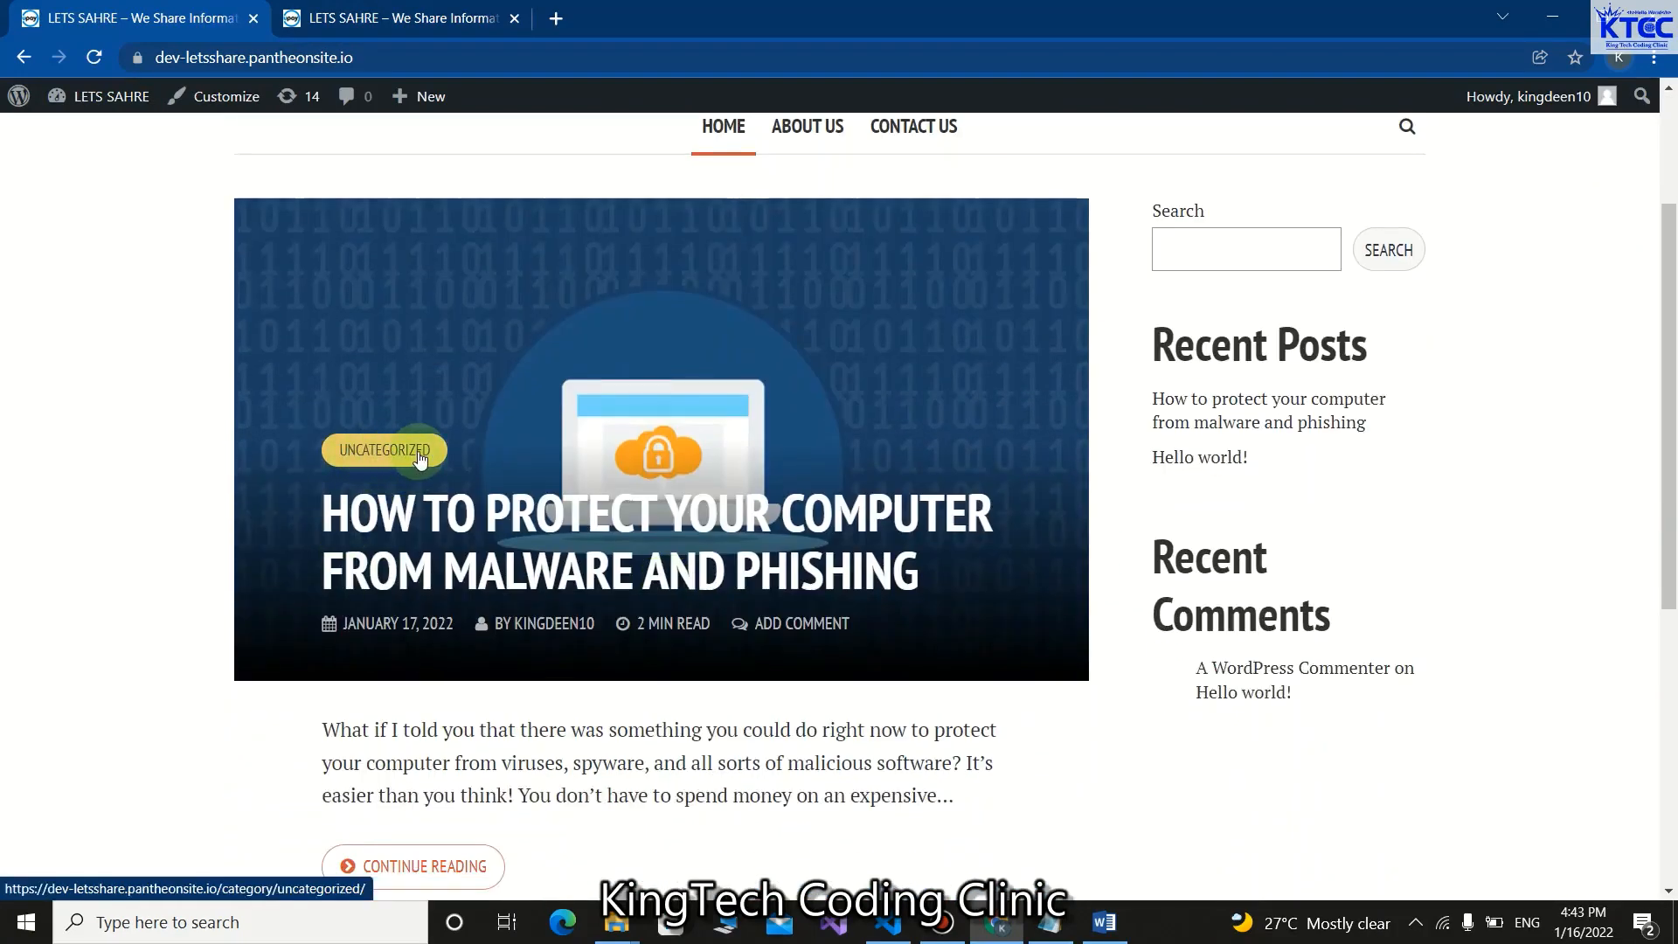
scroll(419, 457, up, 1)
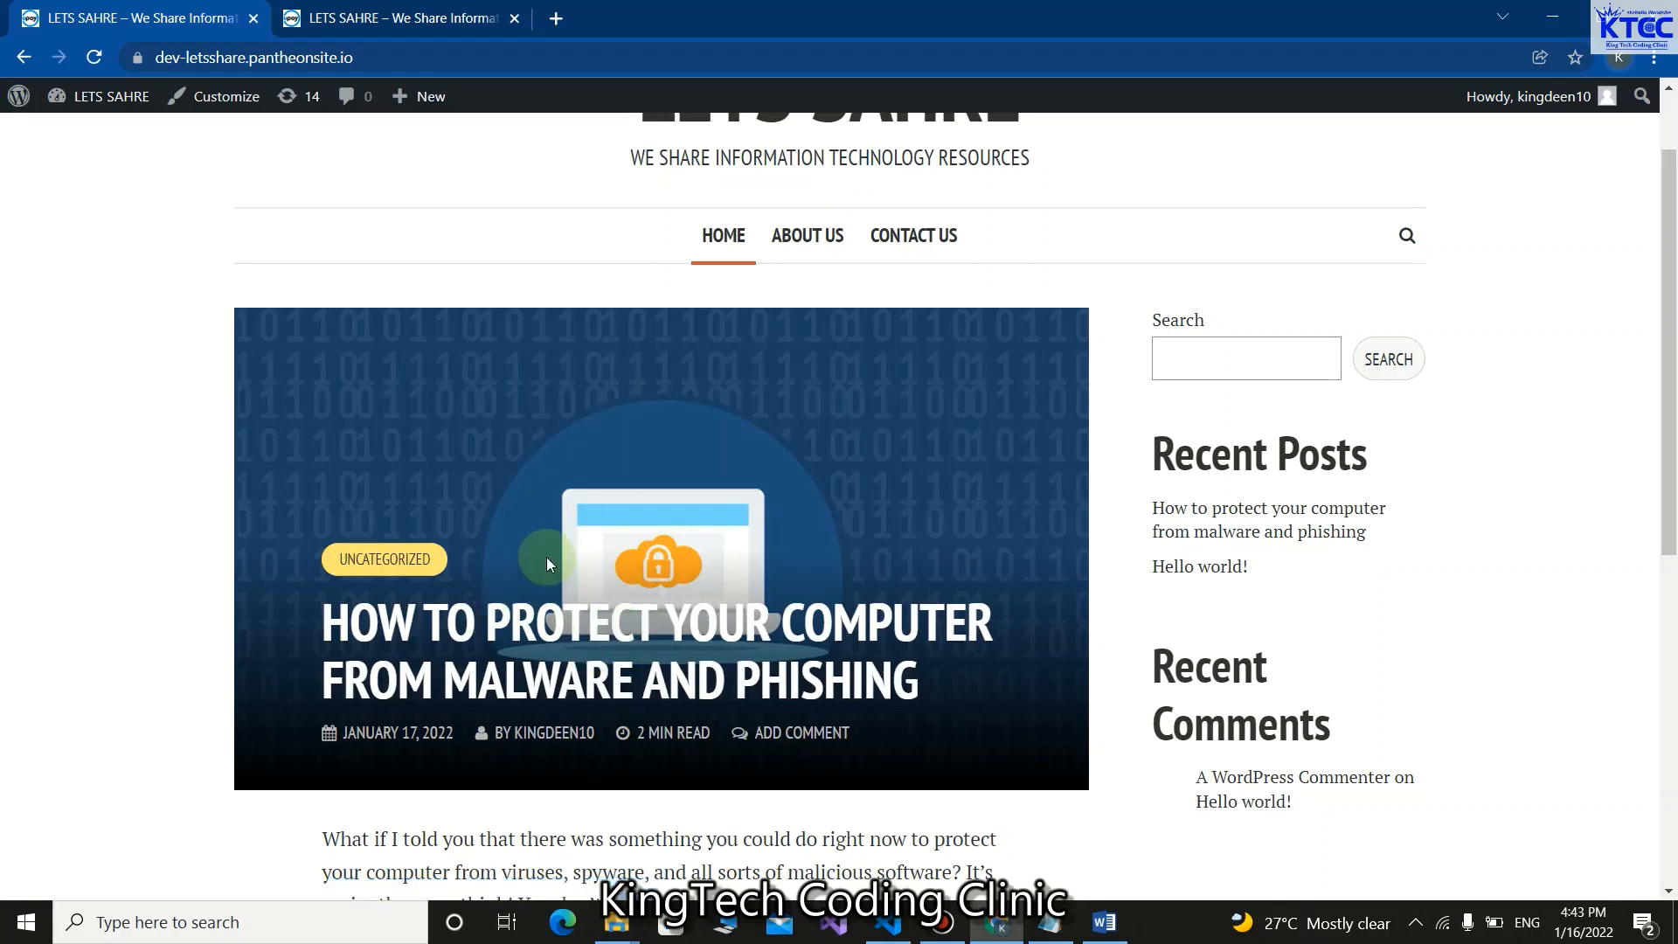
click(637, 640)
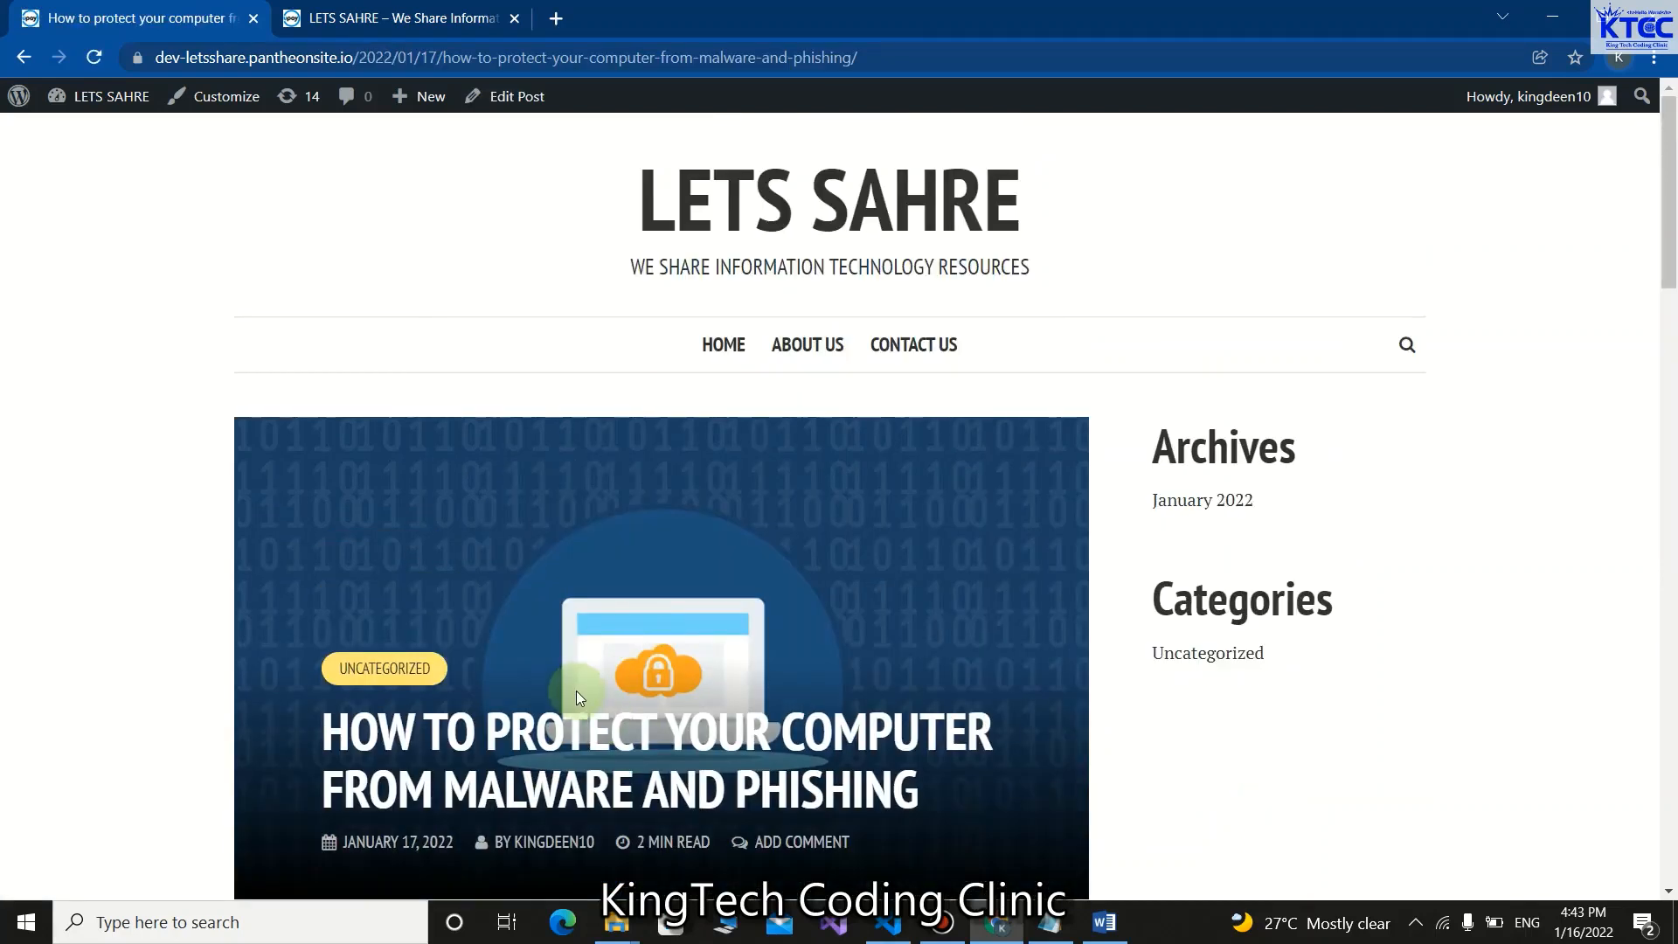
click(516, 101)
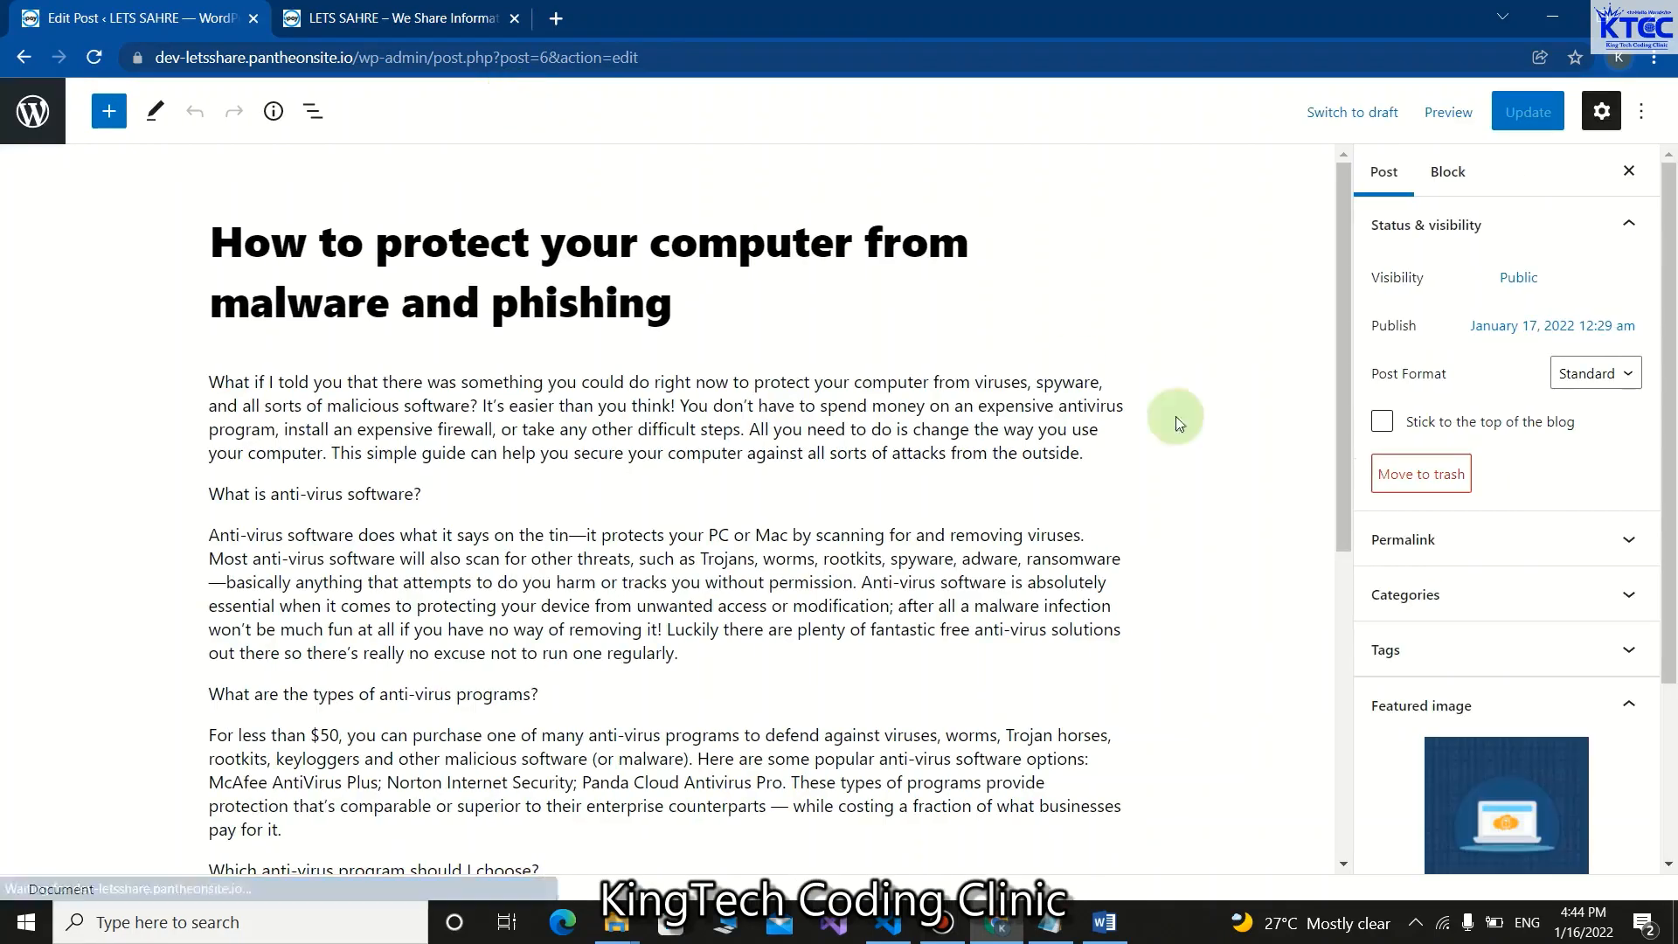
Add a new category named "Articles" to the post, without a parent category.
click(1631, 601)
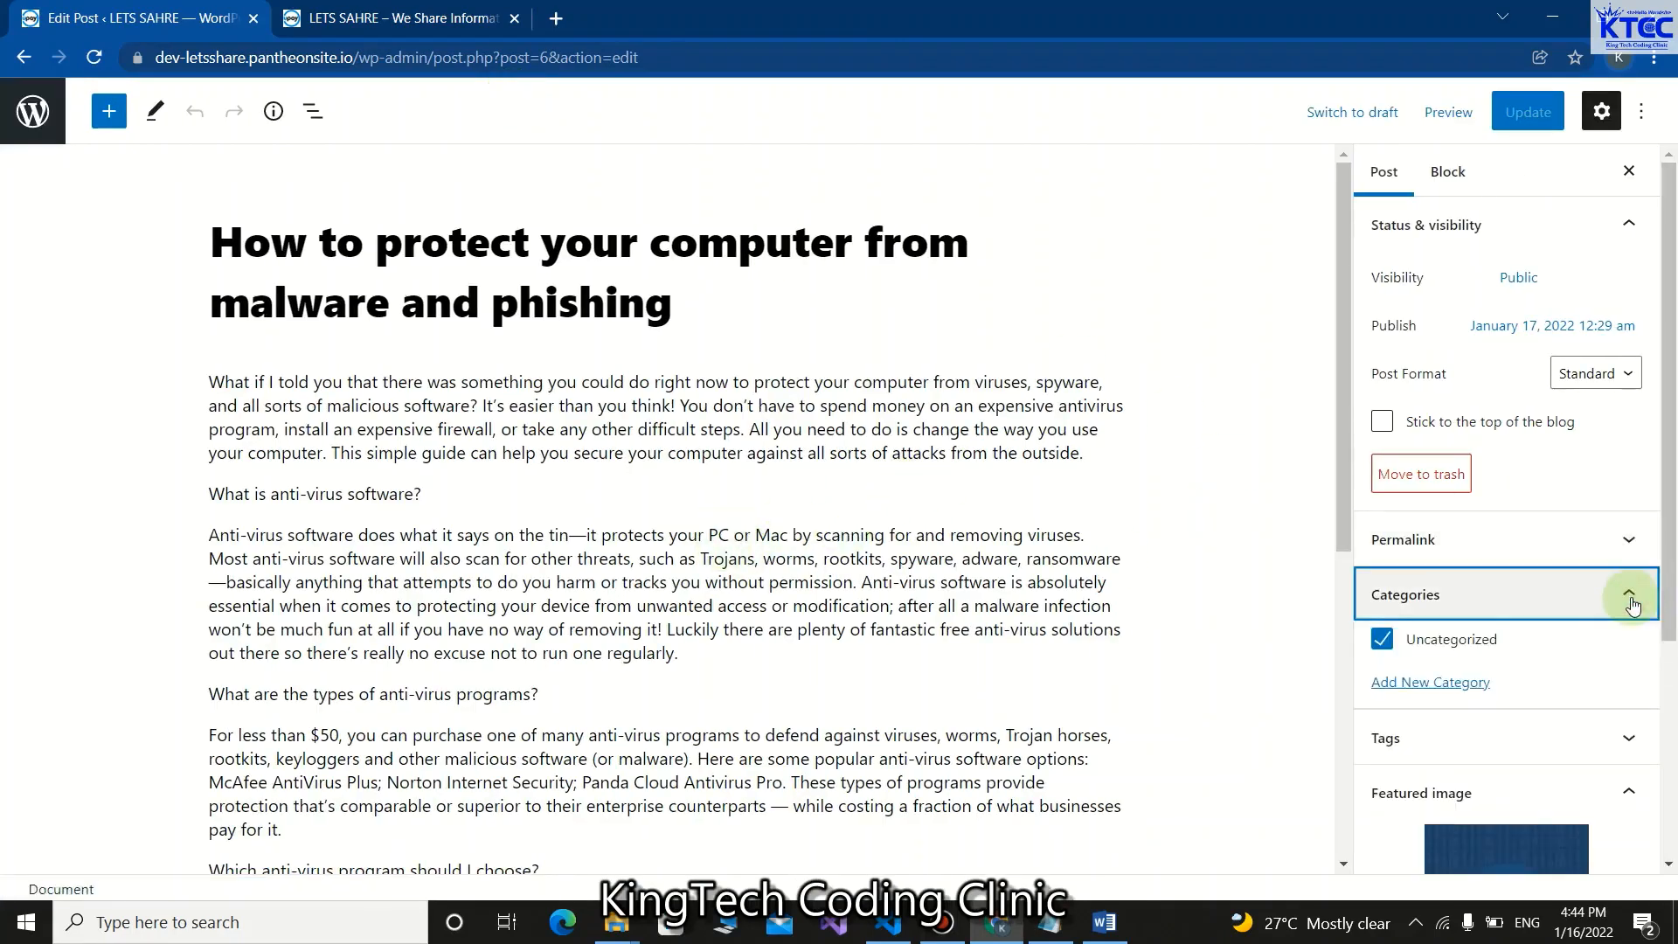
click(1432, 684)
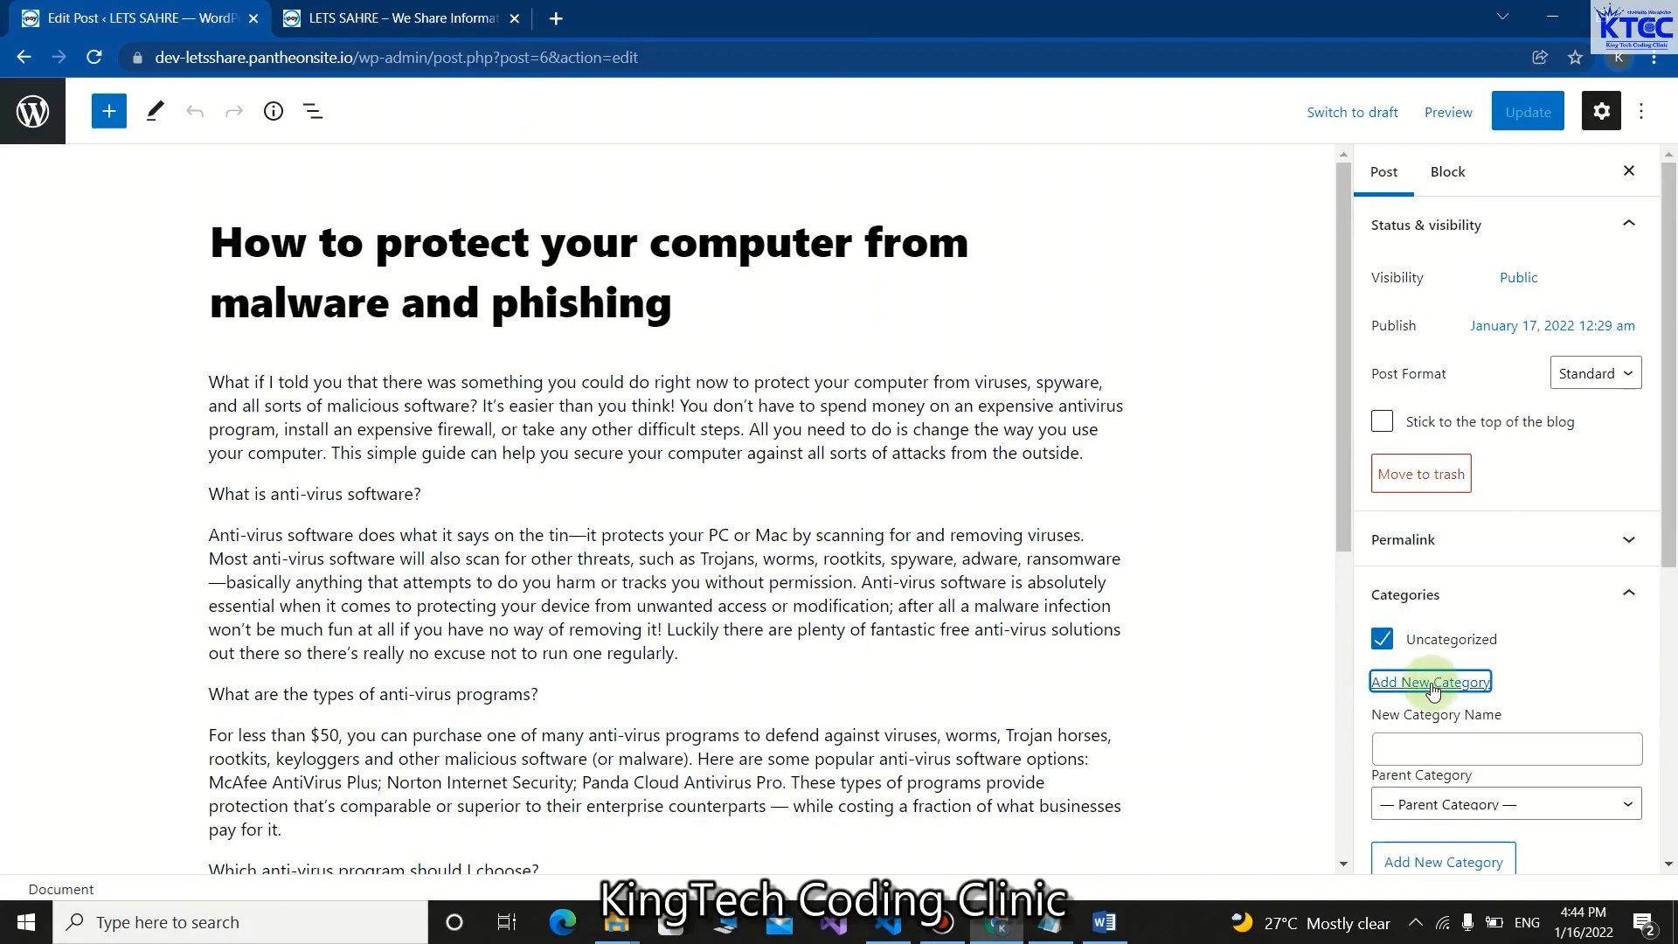
click(1424, 750)
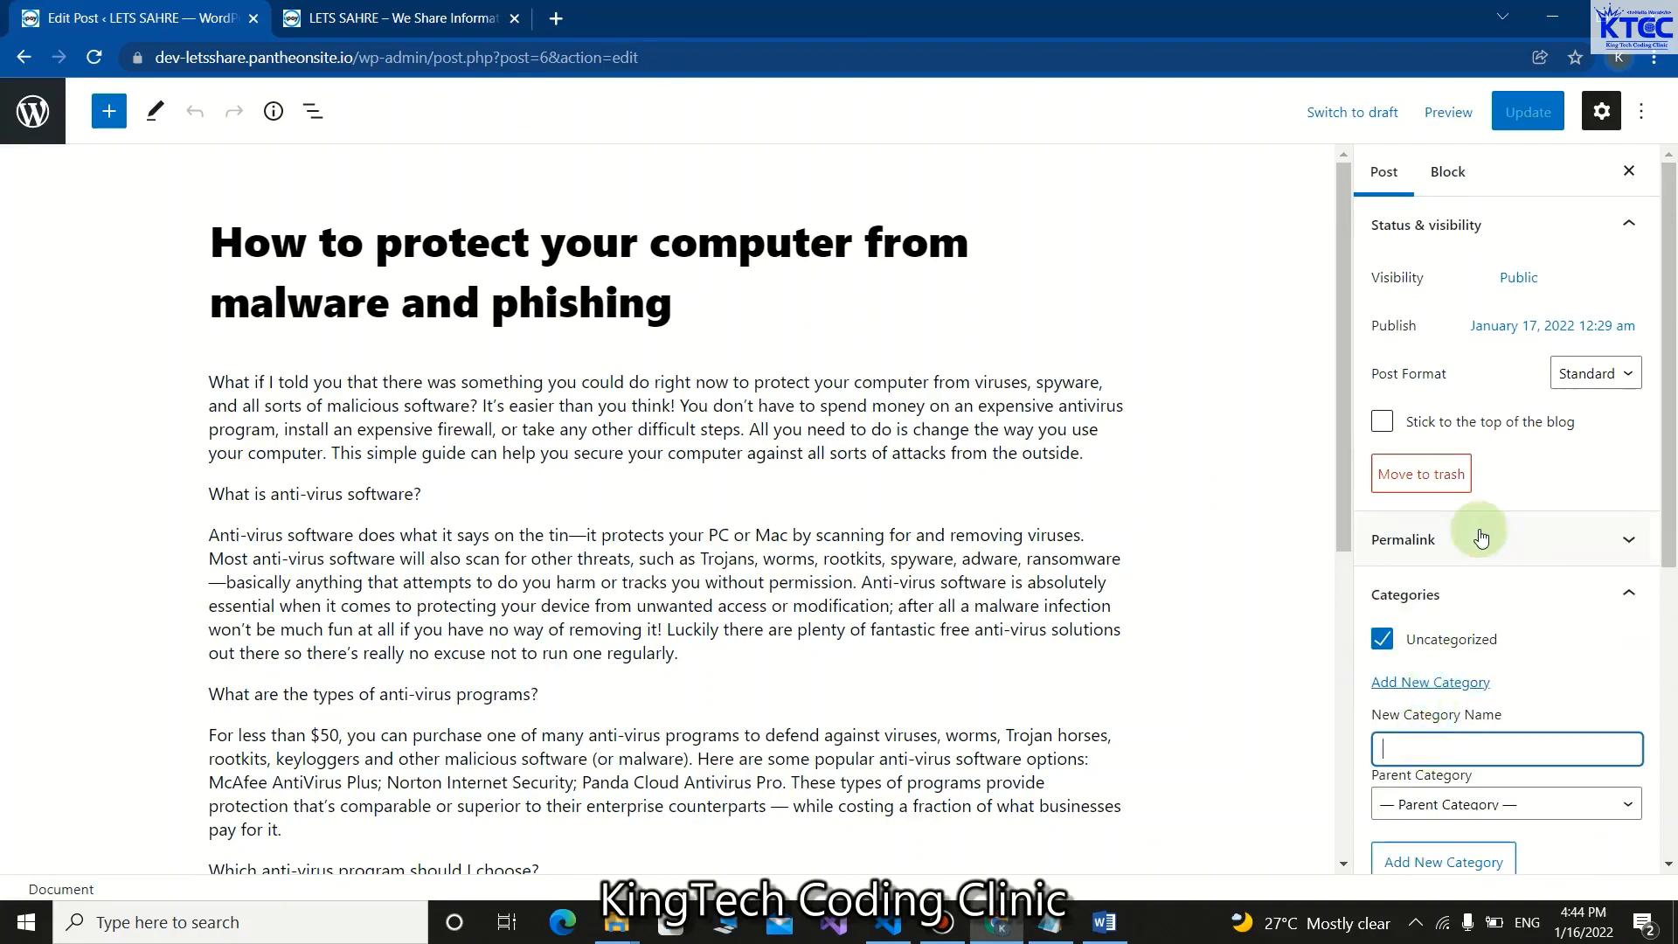
text(A)
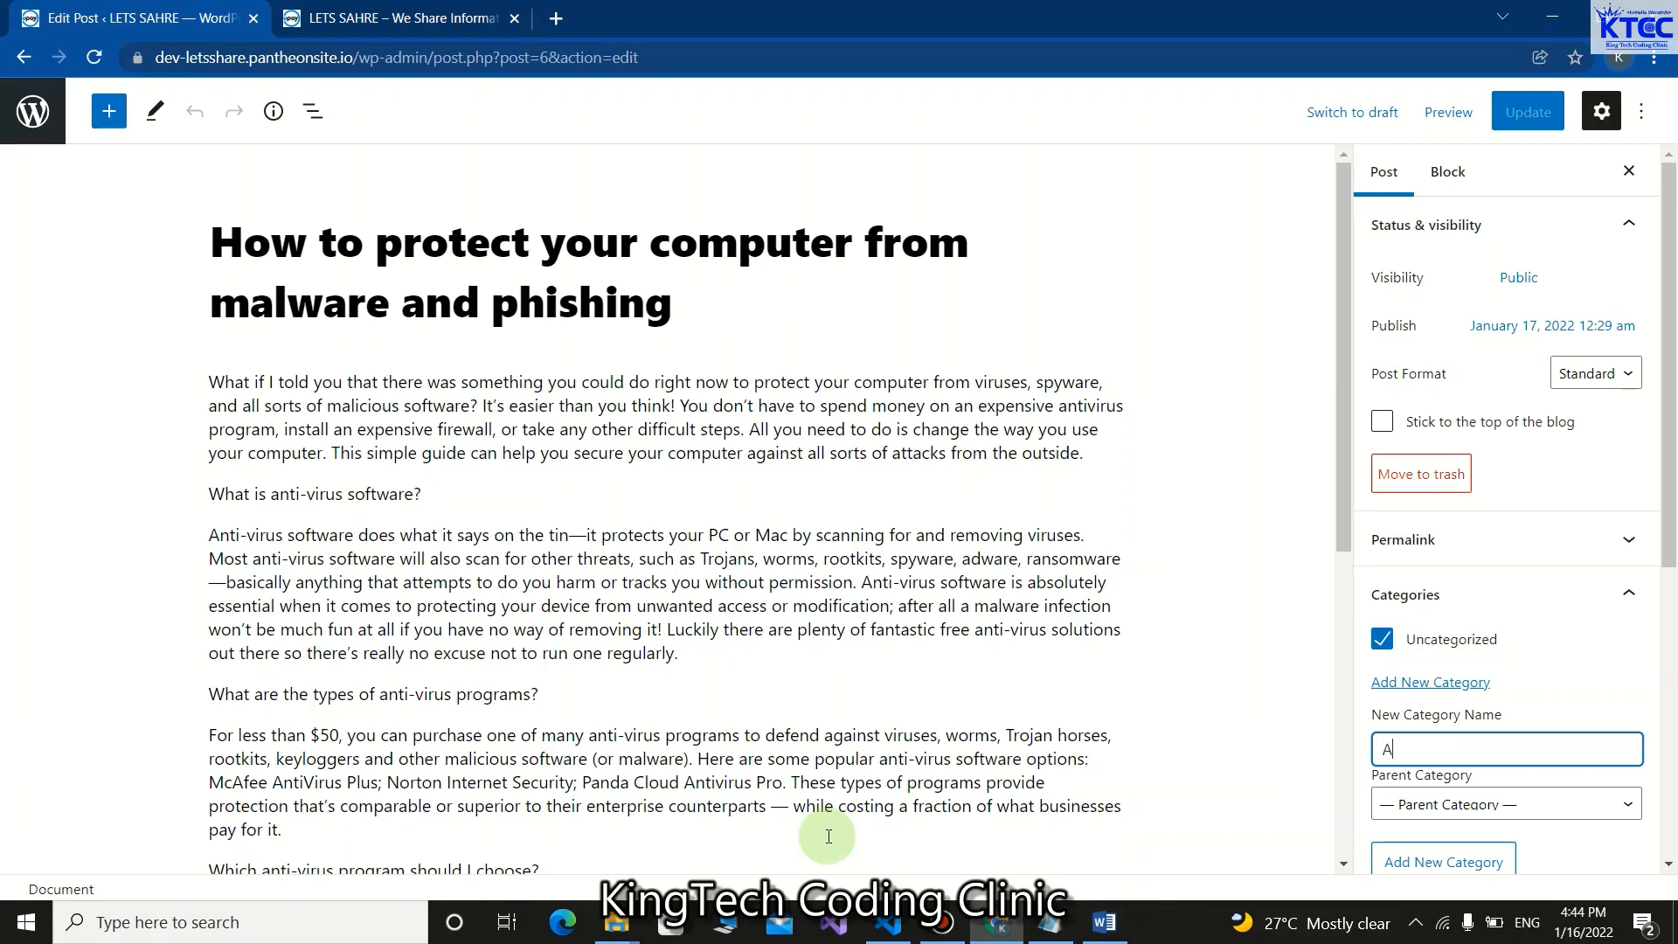
text(rticles)
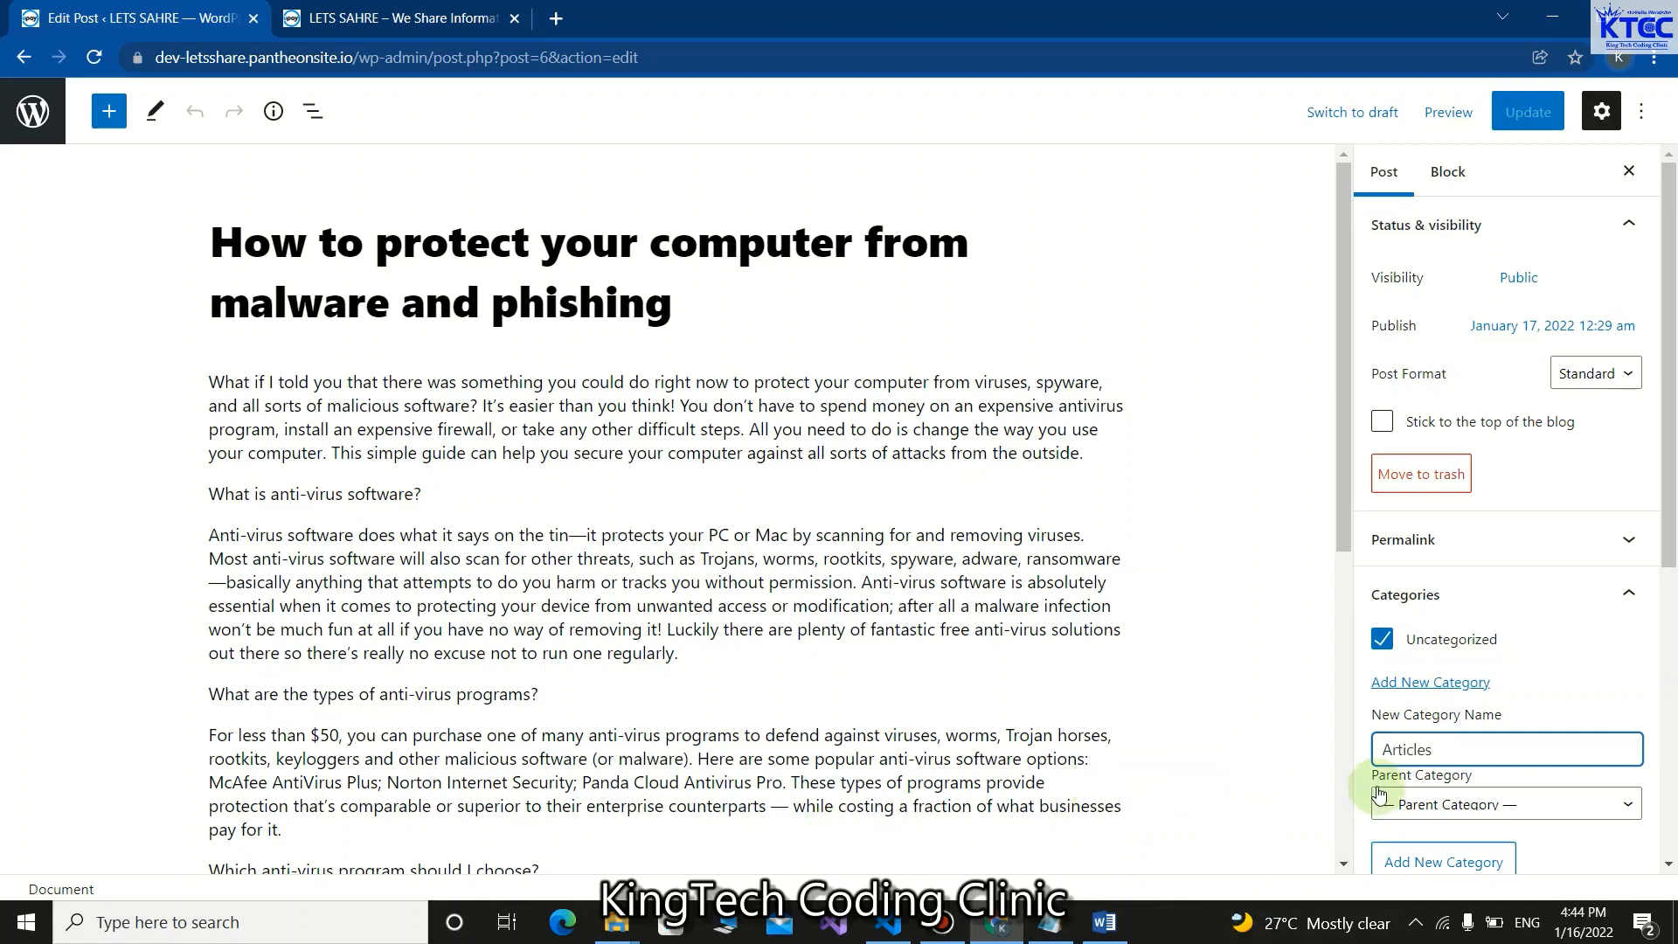
scroll(1378, 794, down, 1)
click(1456, 767)
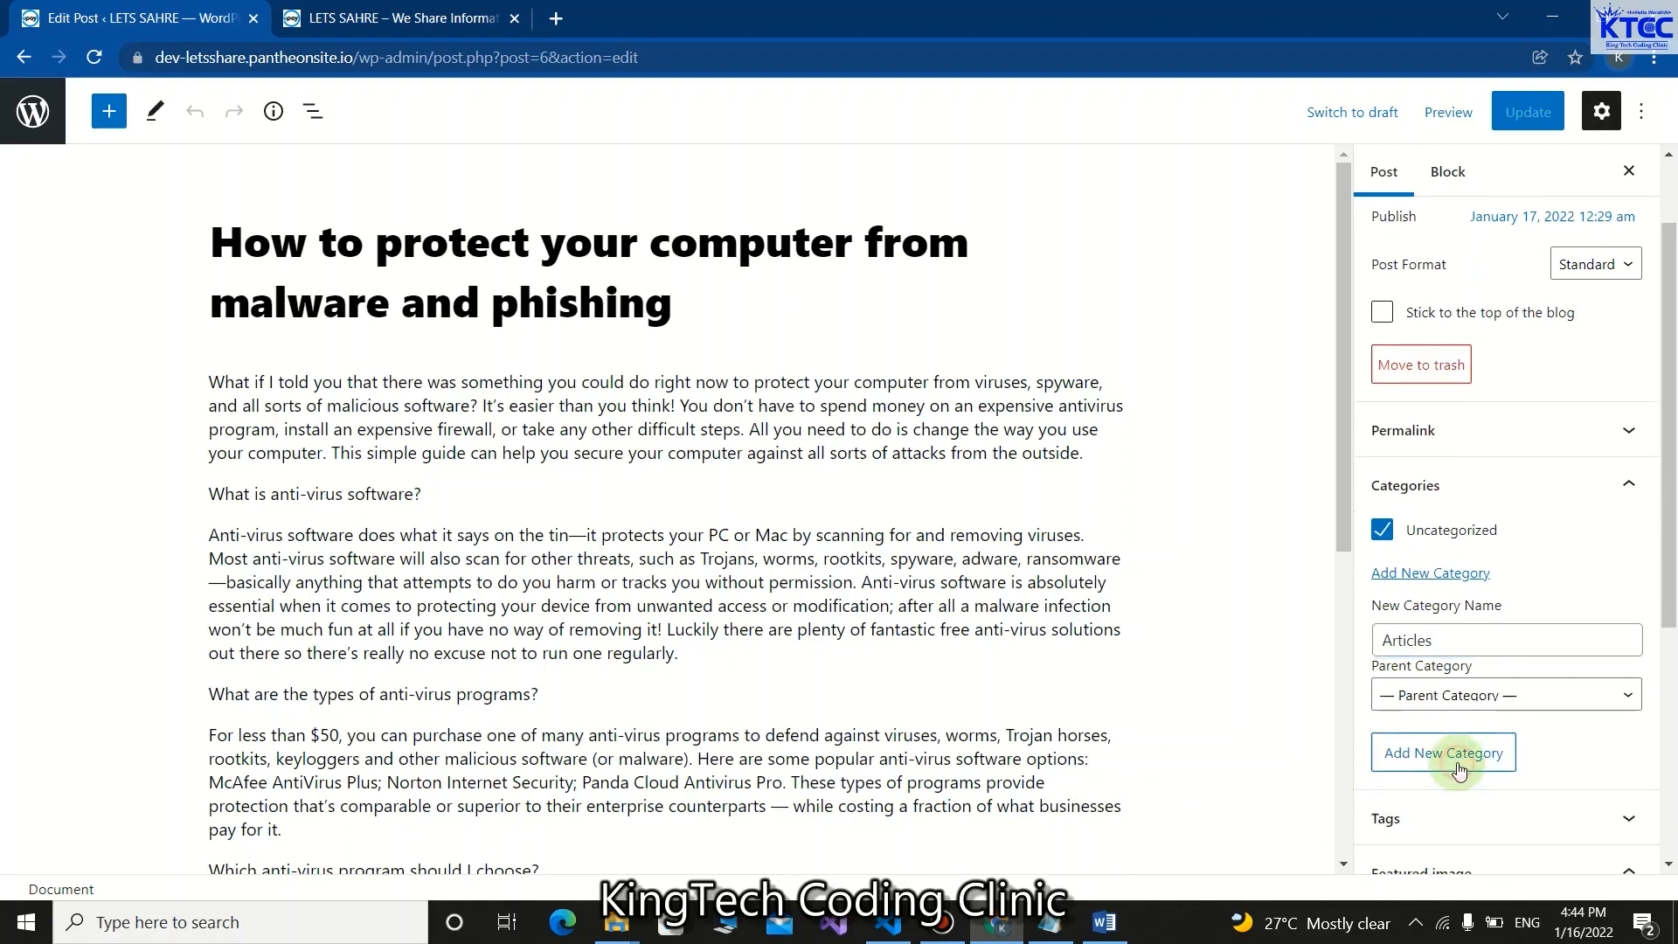
Remove the post from the Uncategorized category and update it.
click(1382, 531)
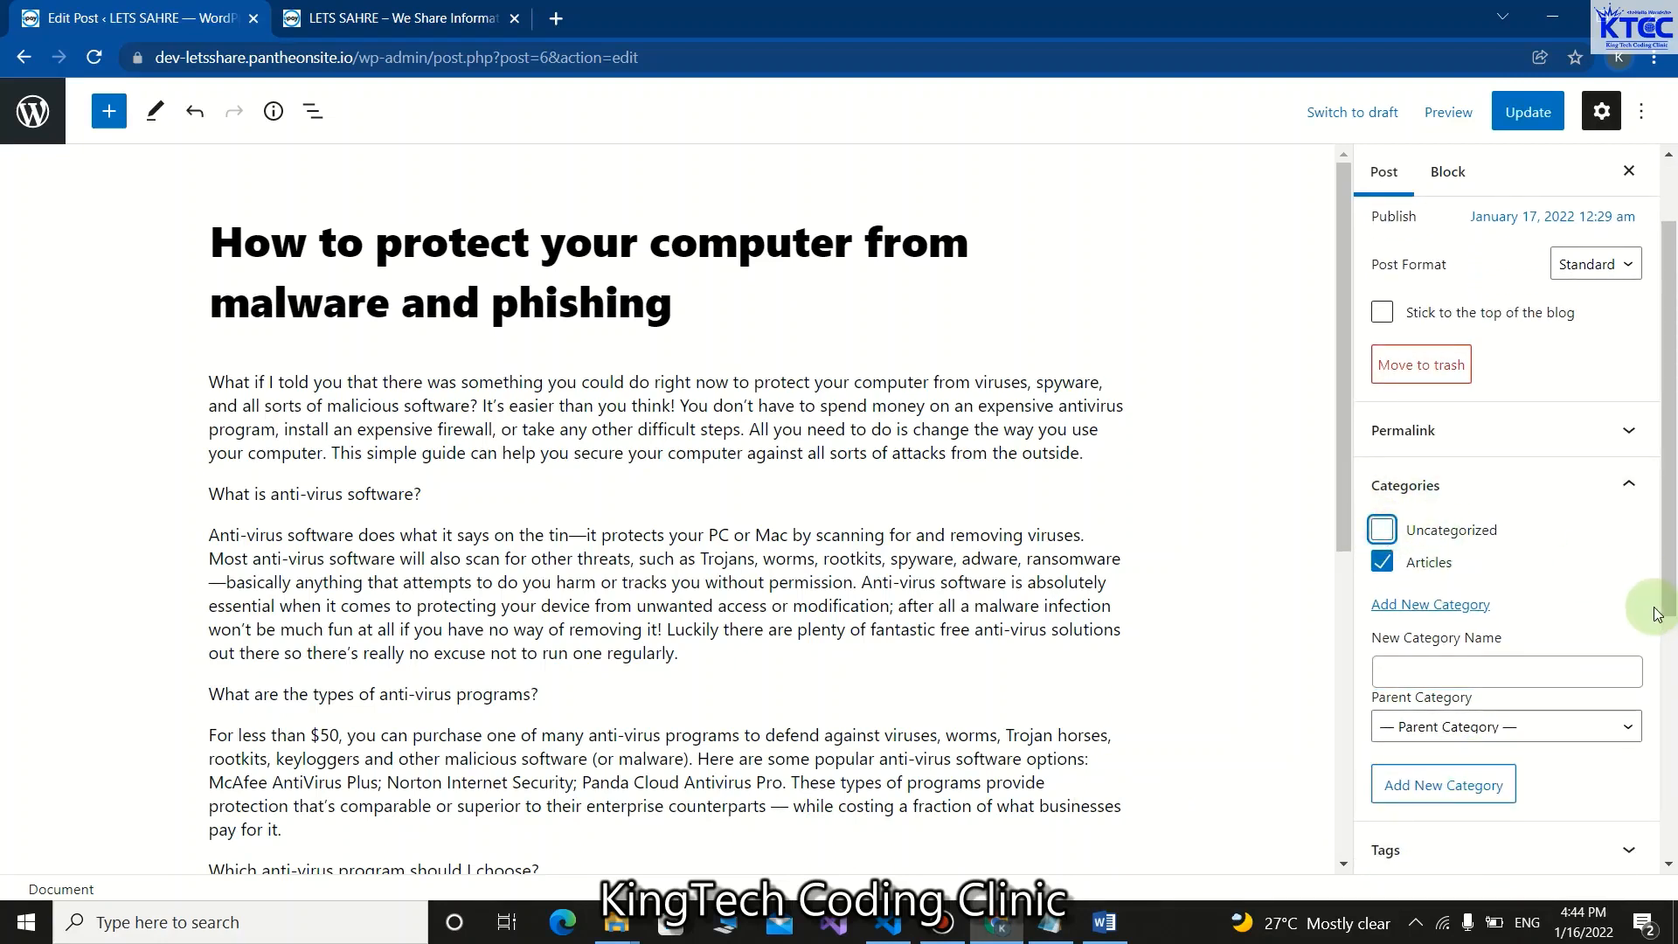
scroll(1527, 608, down, 2)
scroll(1527, 611, up, 4)
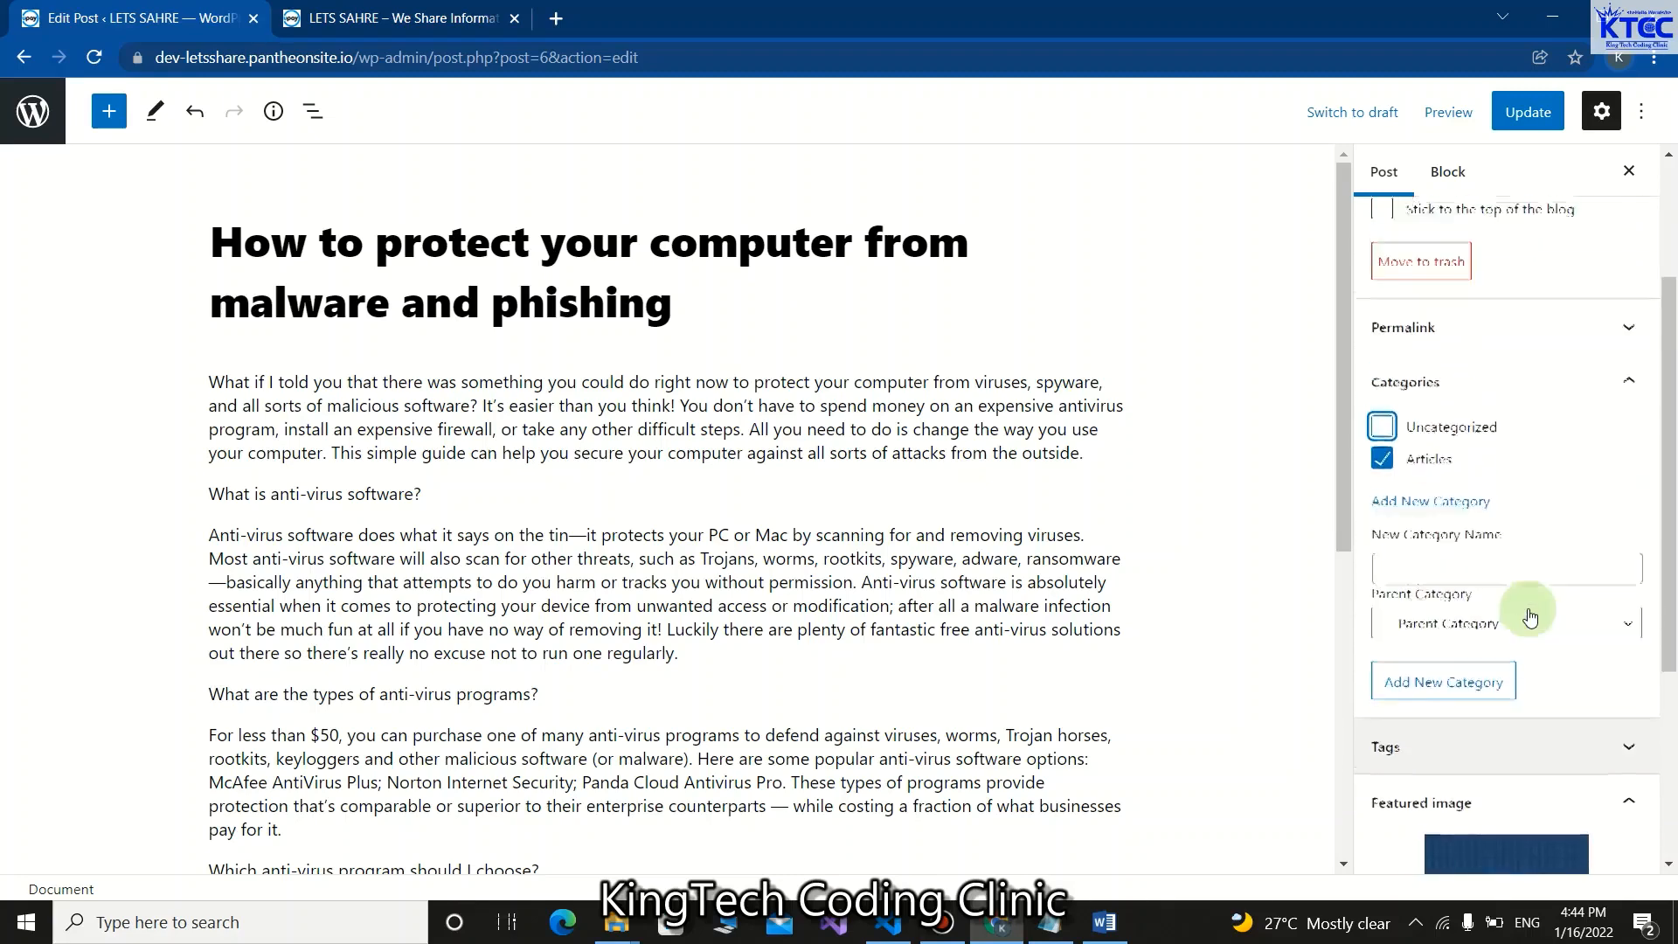
click(1527, 111)
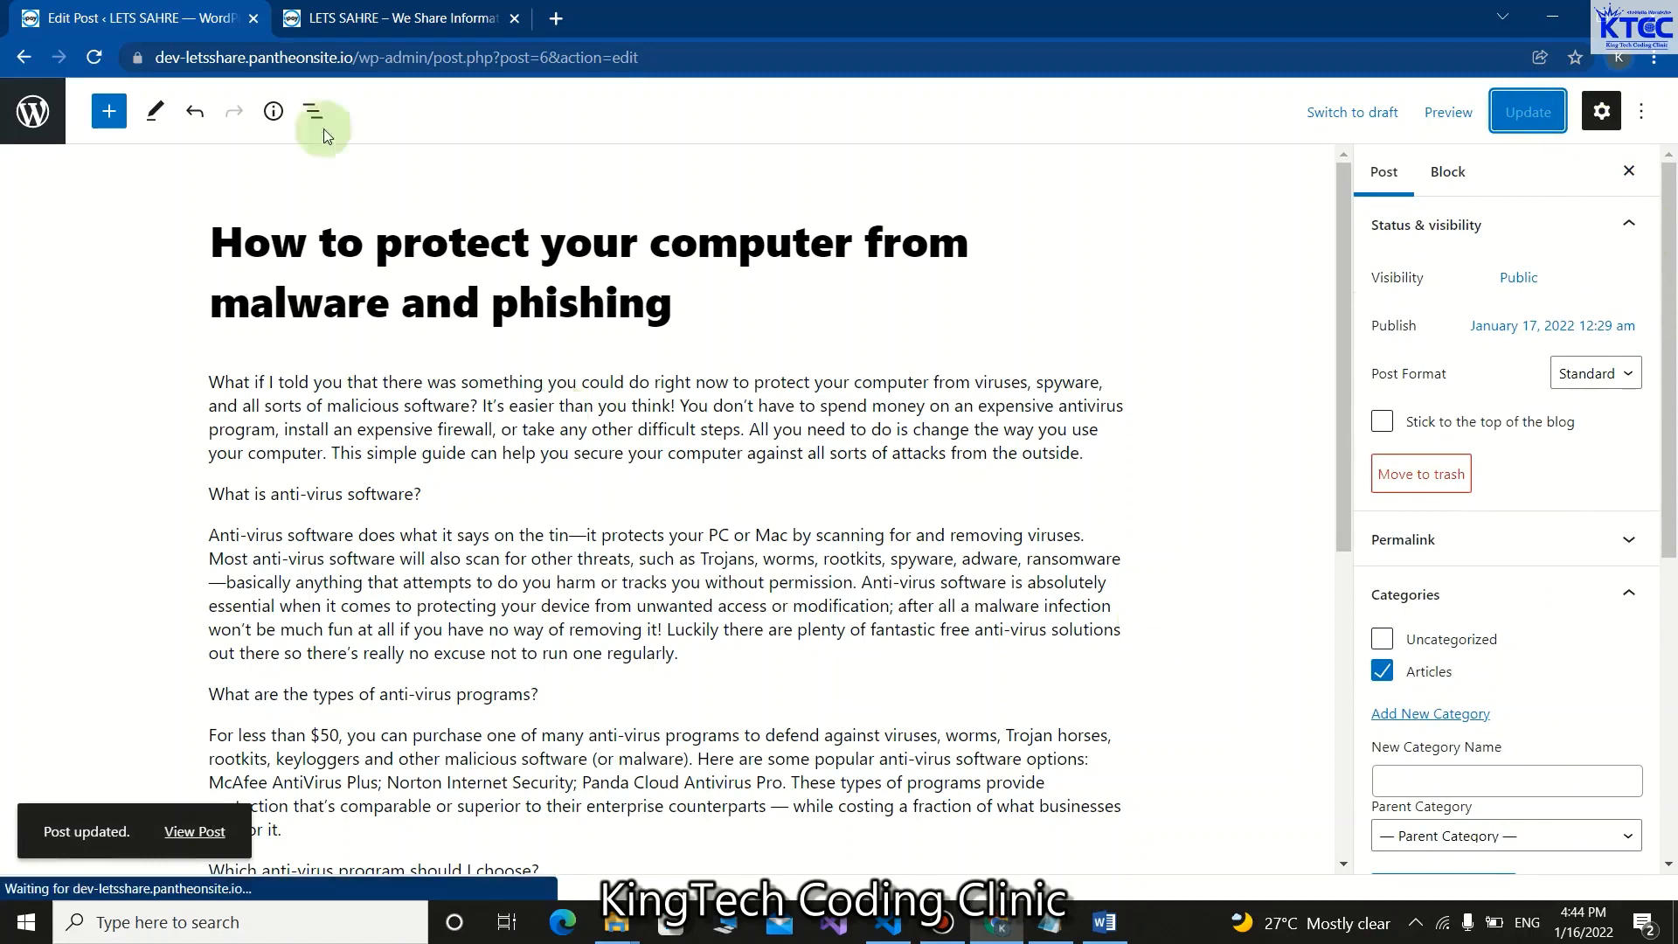
Reload the home page in the second tab to check the post's category label, and return to the post editor.
click(323, 19)
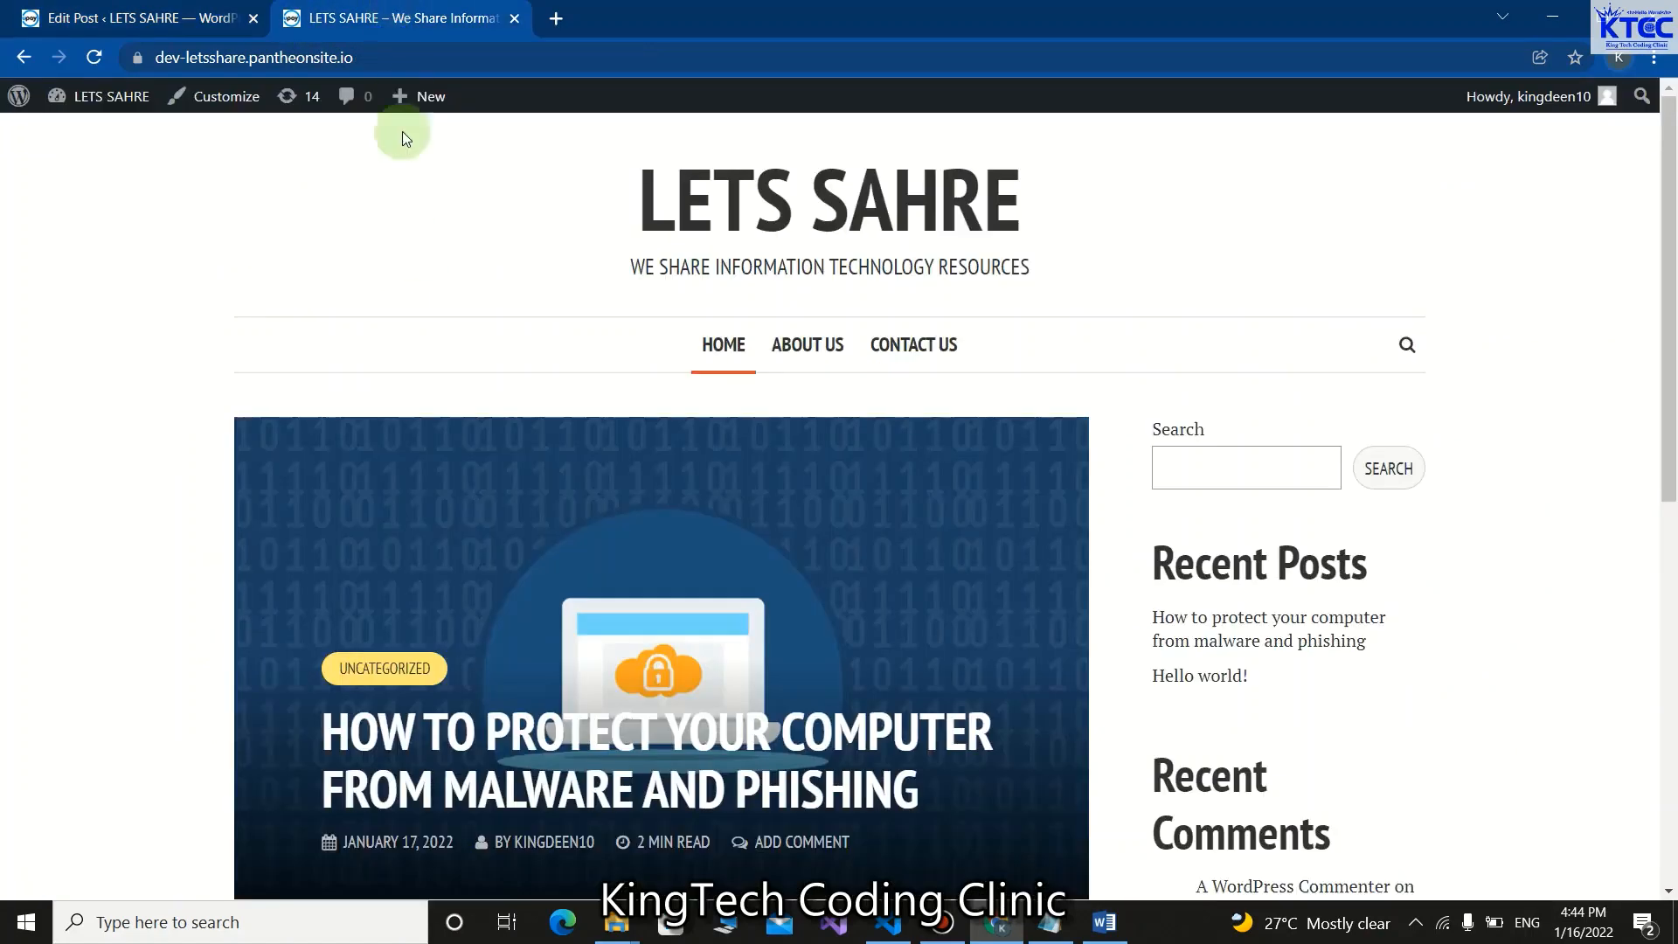
click(94, 56)
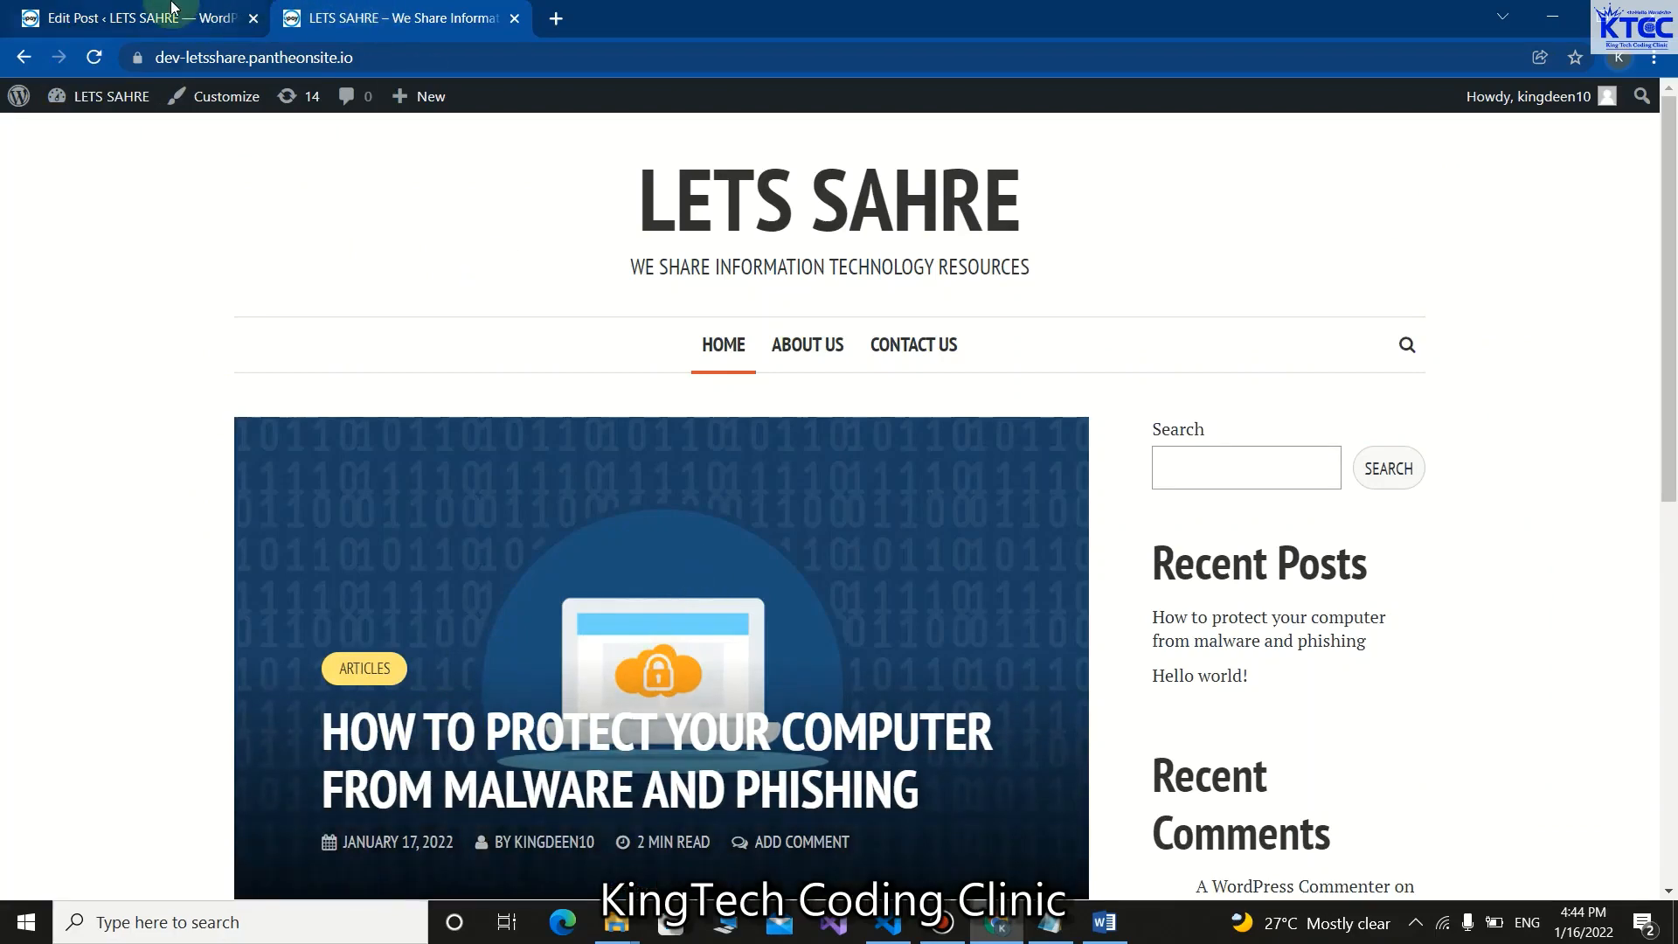
click(172, 14)
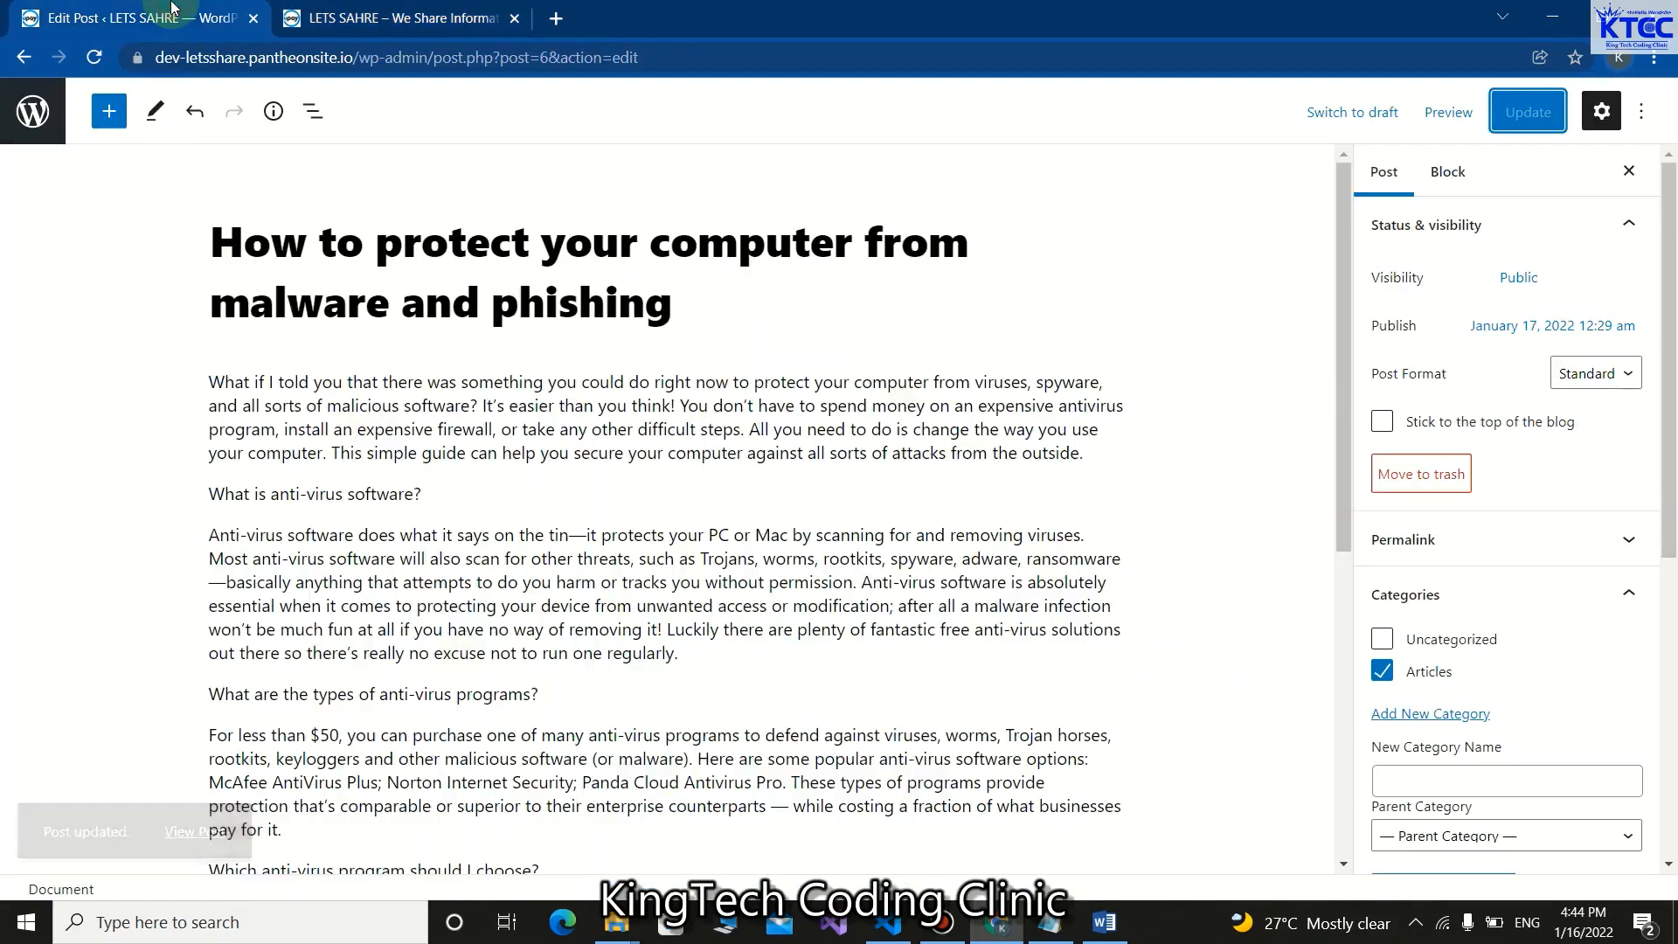
Leave the post editor and start a new blank post on the site.
click(25, 57)
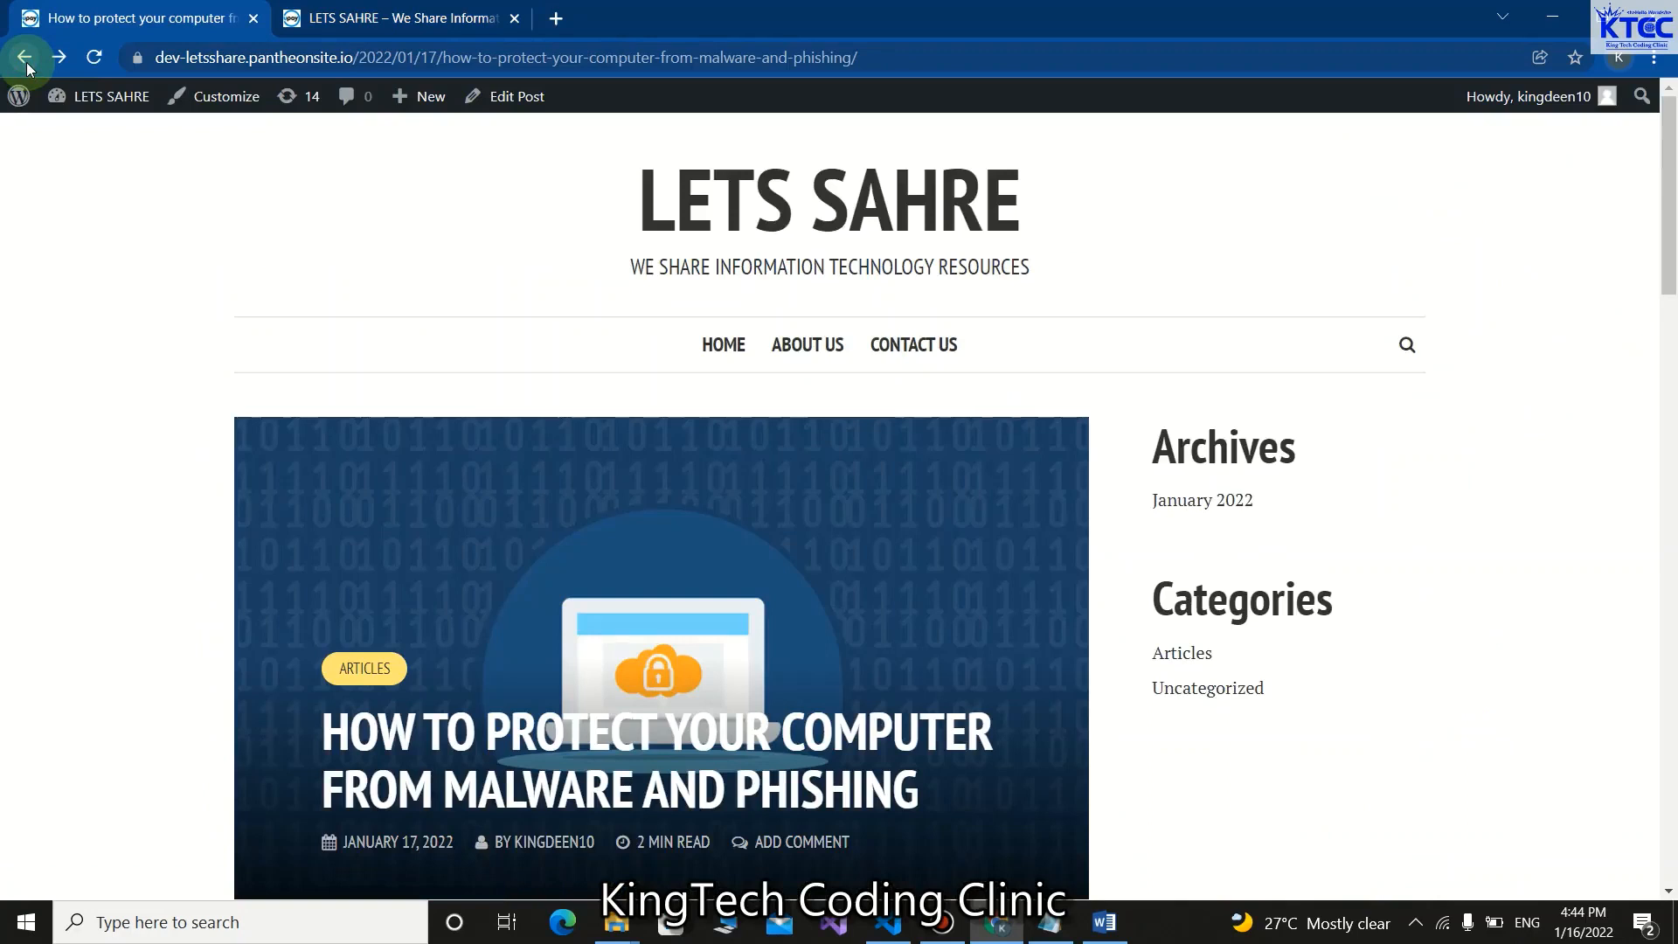
mouse_move(409, 101)
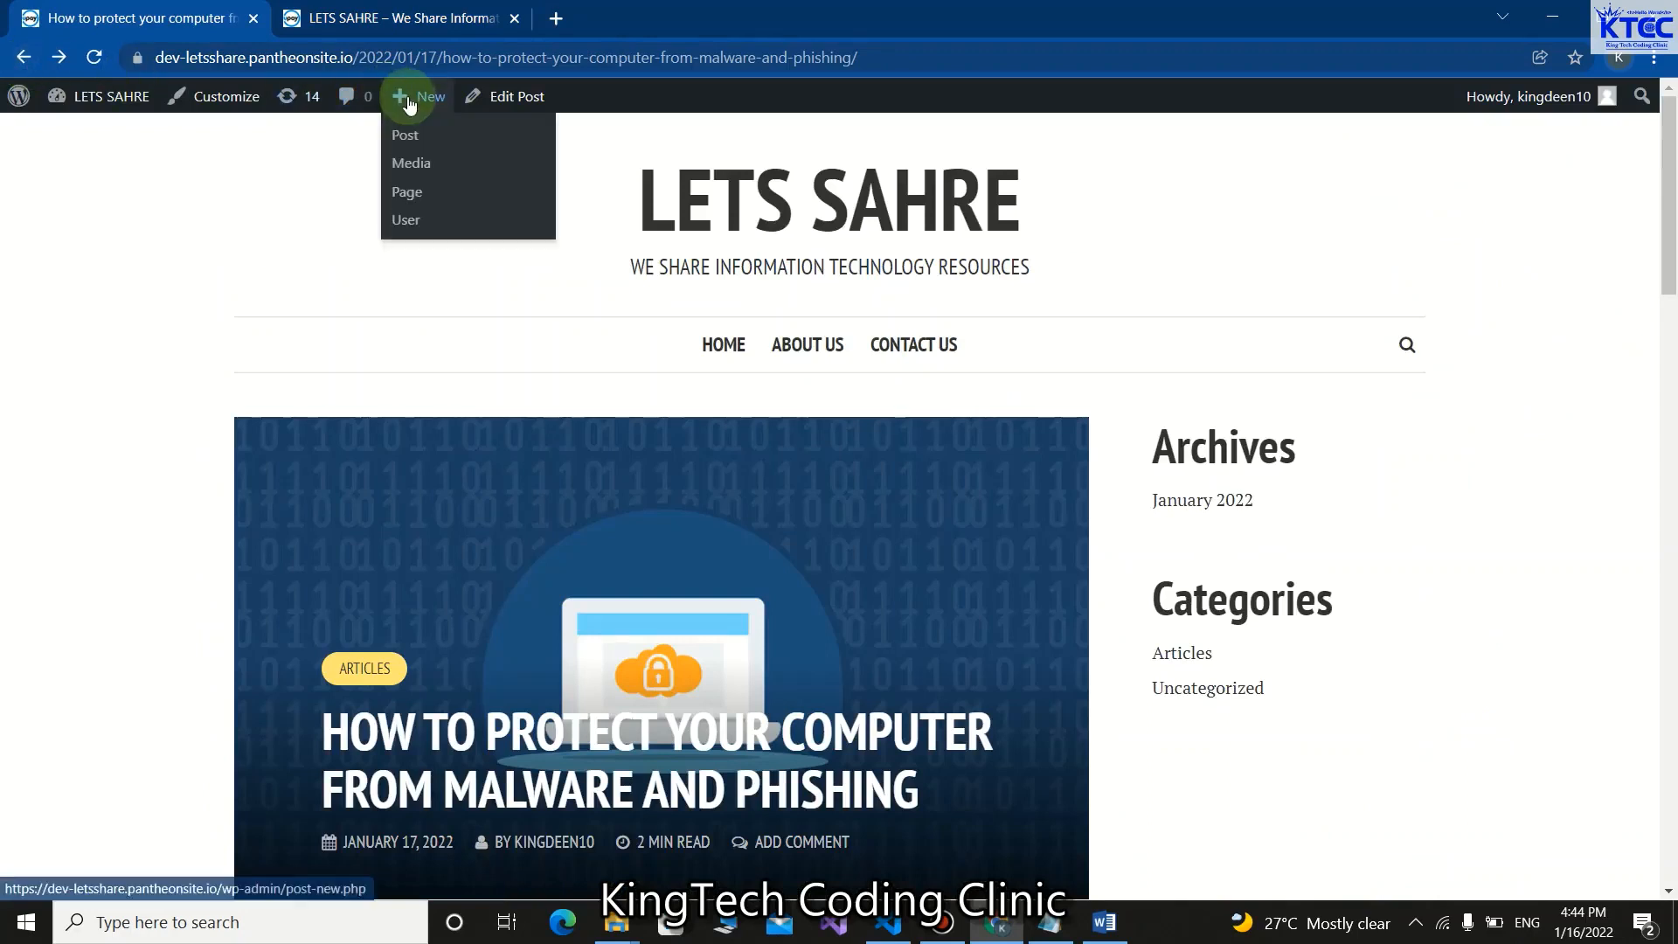
click(423, 148)
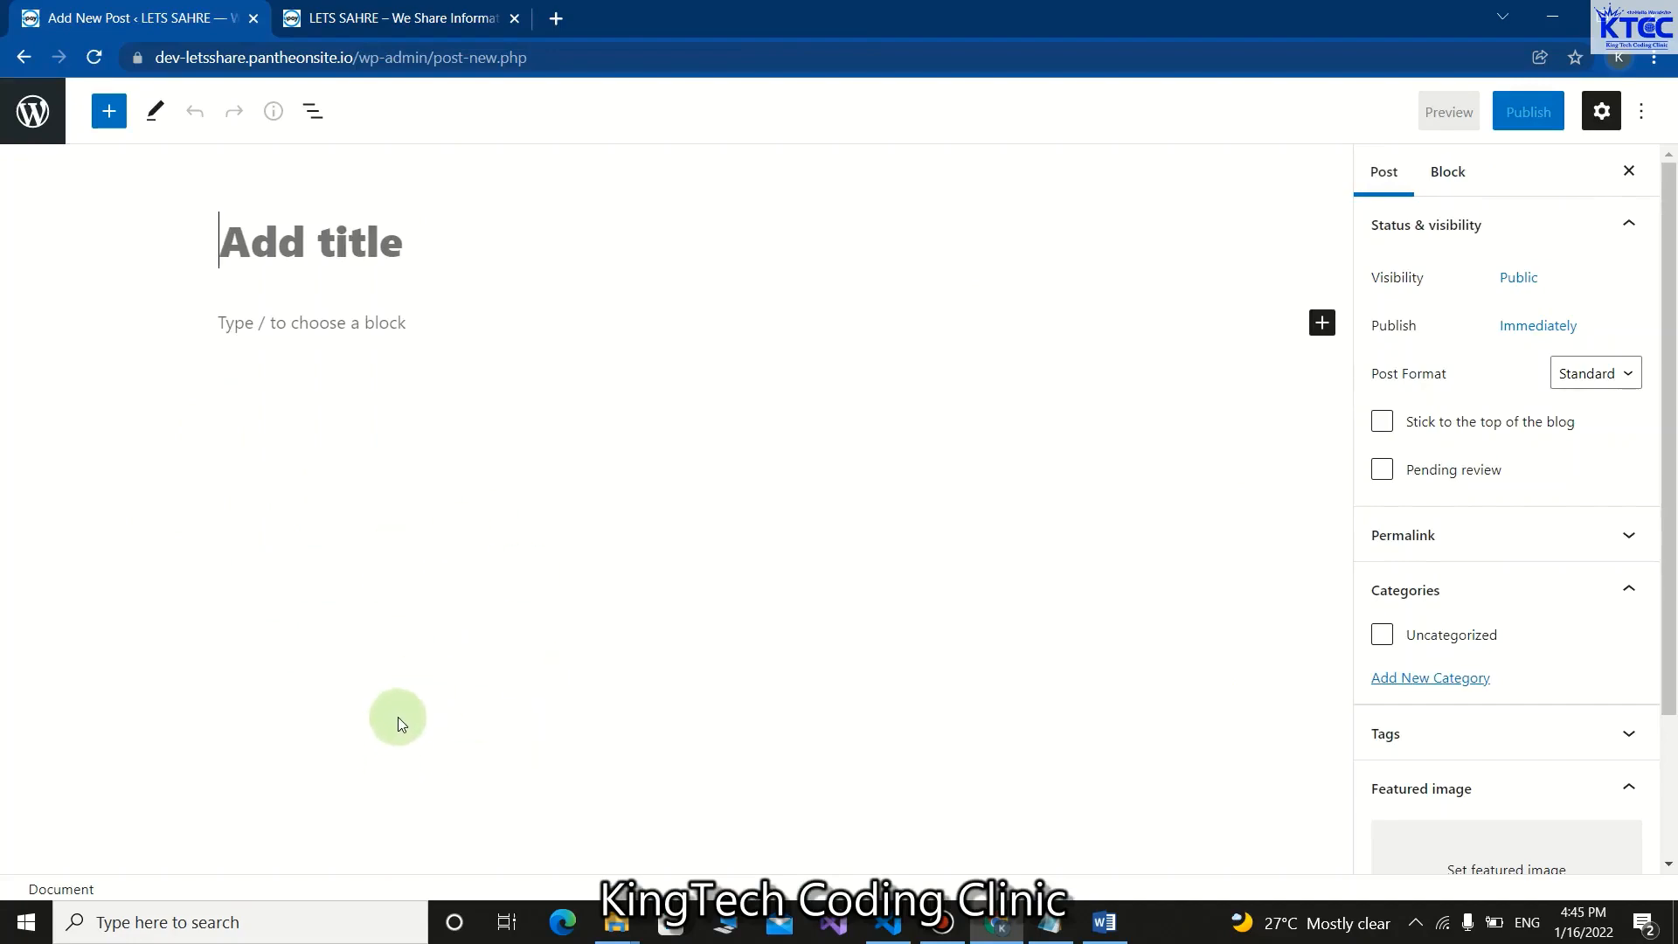
Create a new Microsoft Word document named "demo" on the desktop and open it in Word.
click(1552, 16)
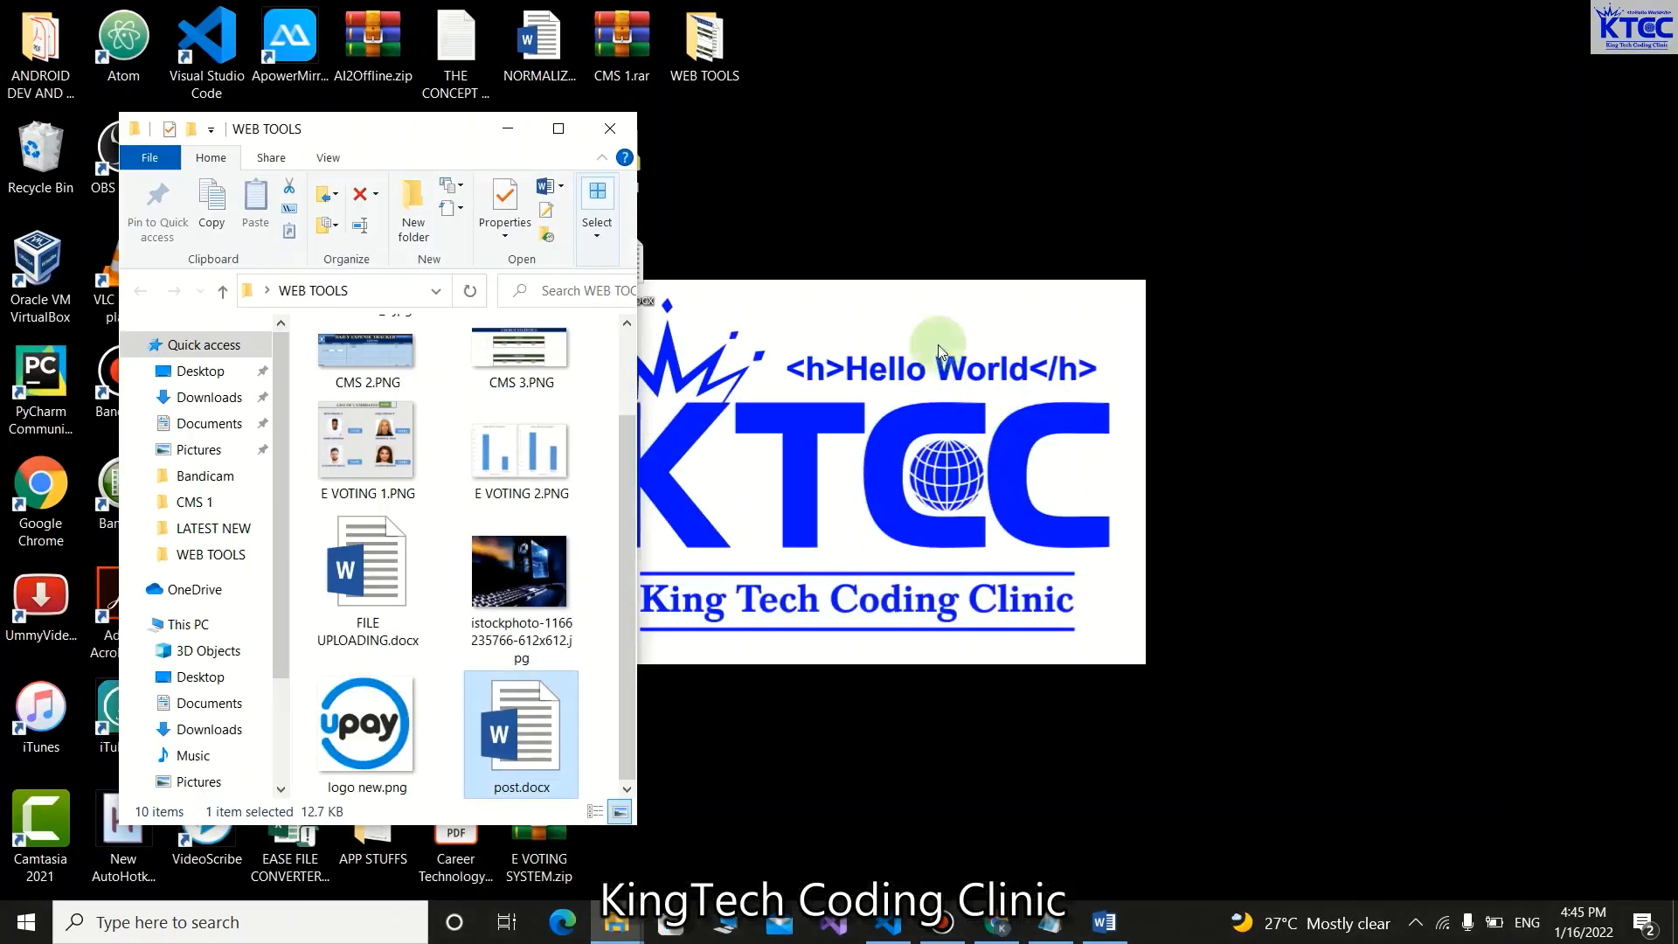
click(508, 130)
right_click(985, 140)
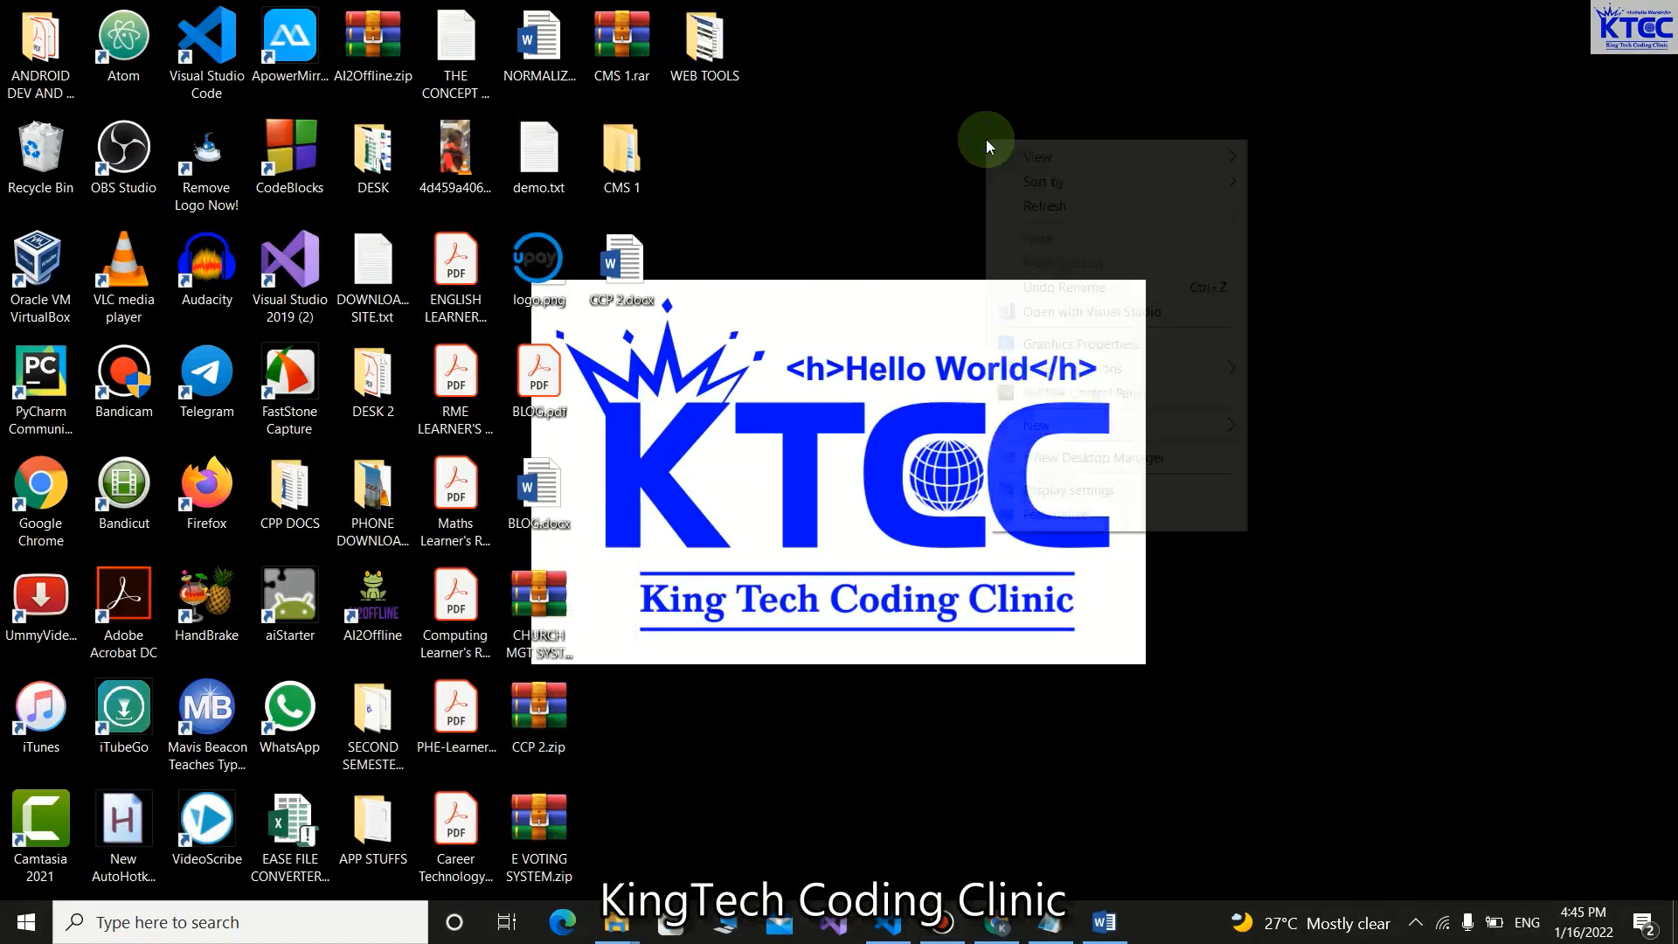
mouse_move(1051, 428)
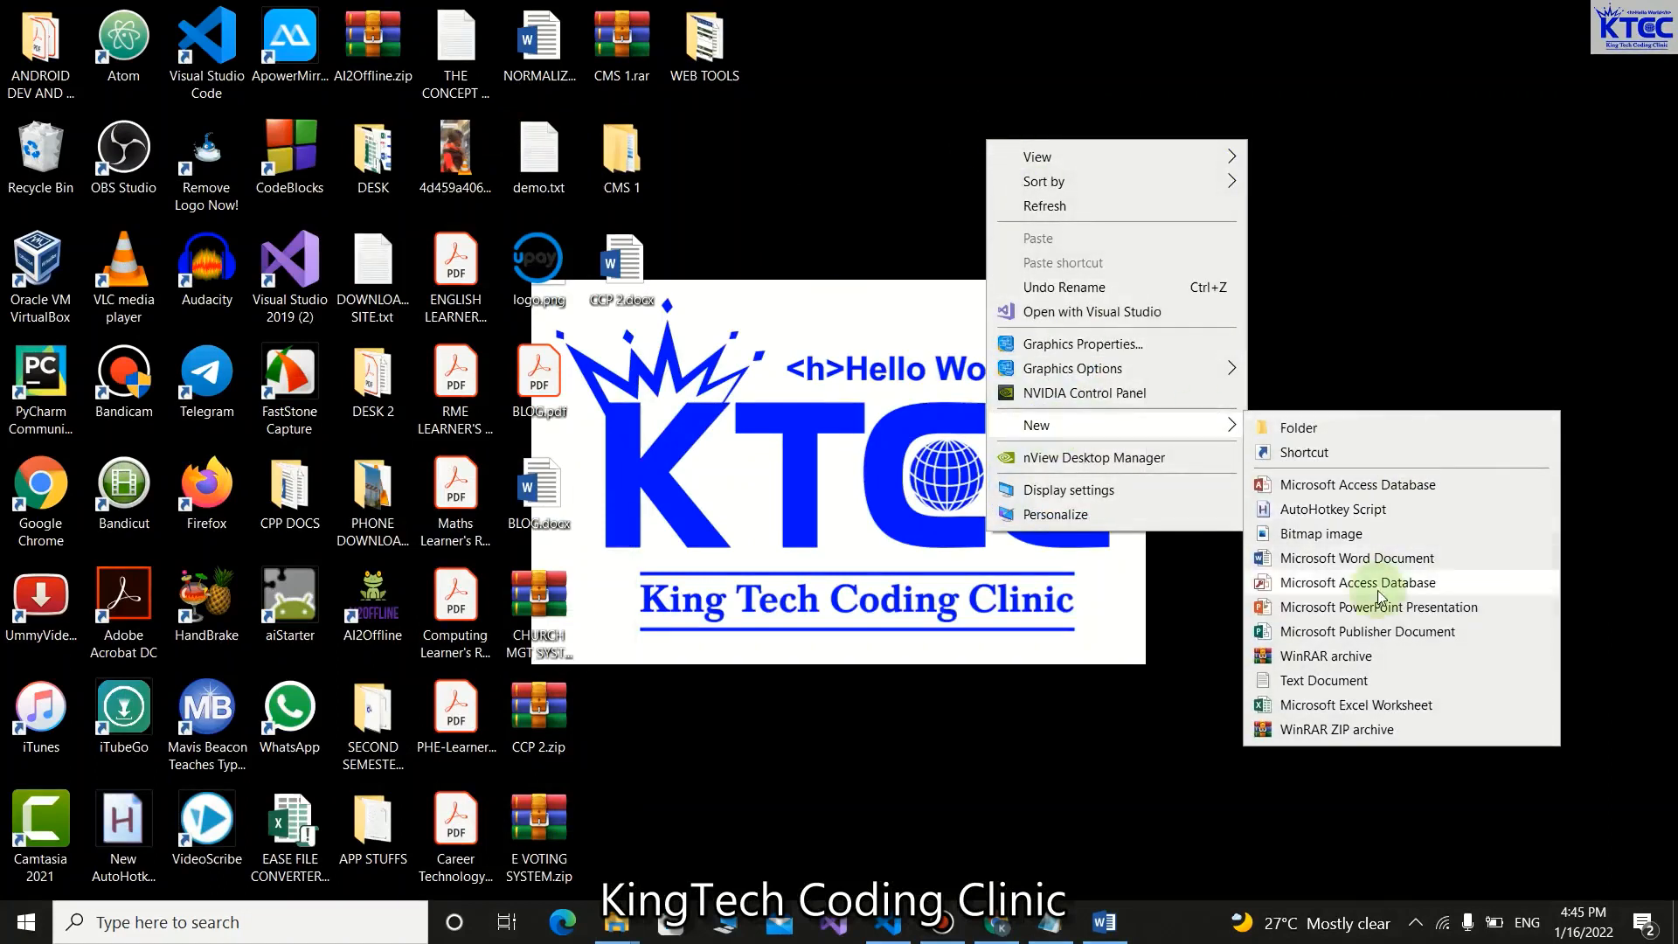
click(1321, 558)
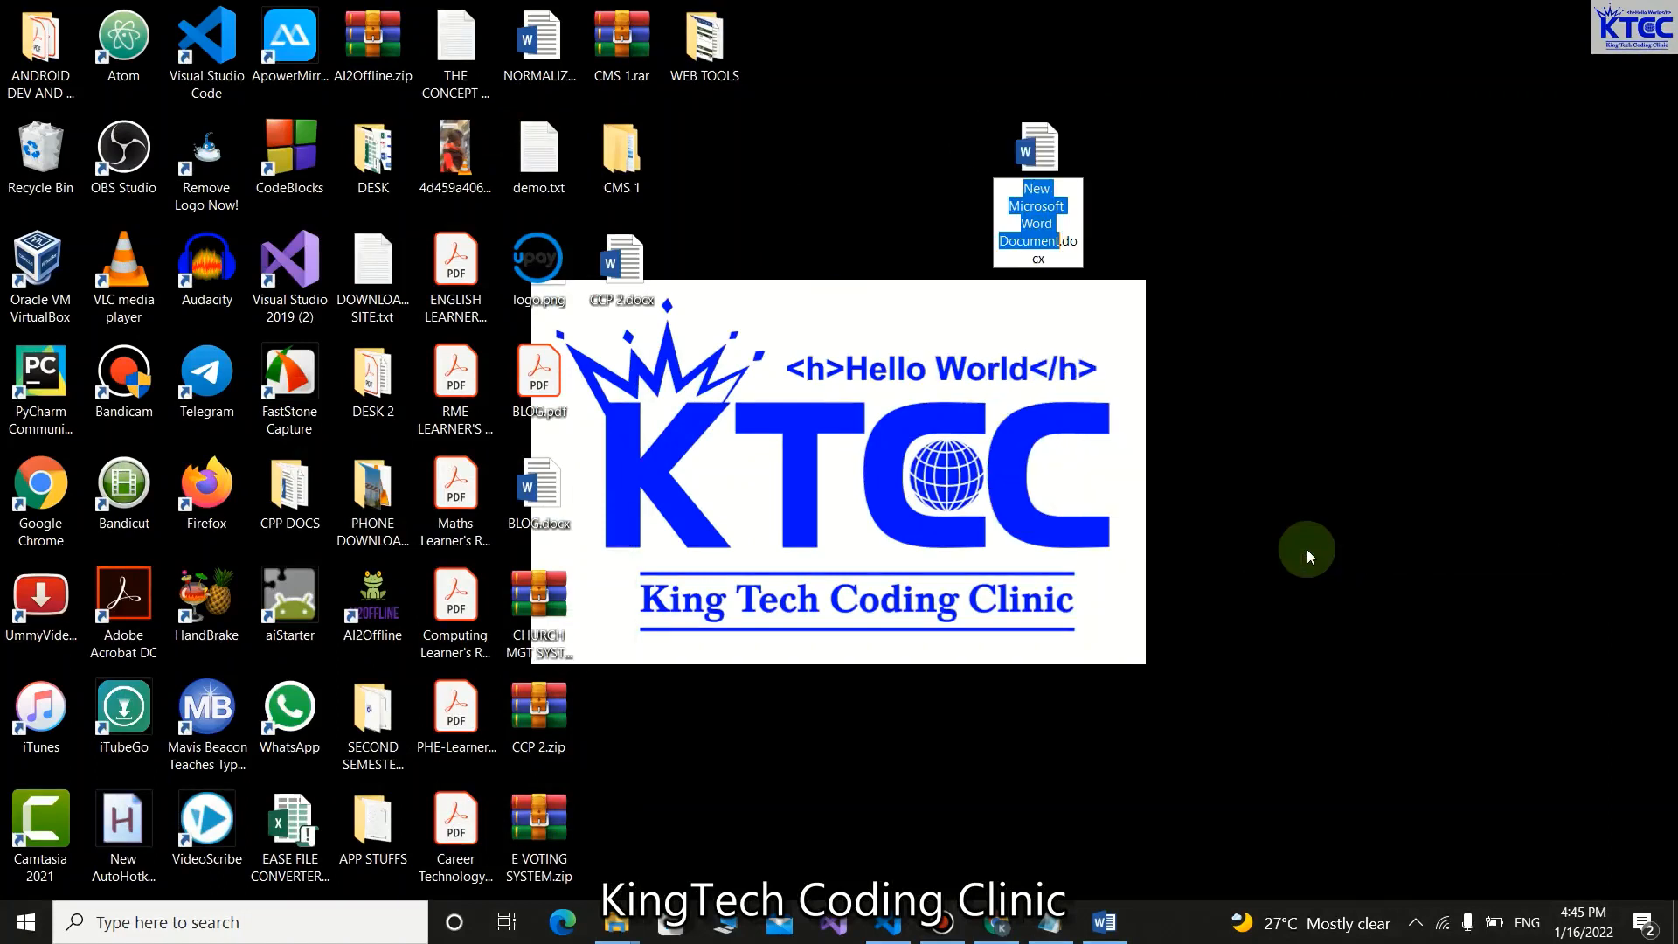
text(demo)
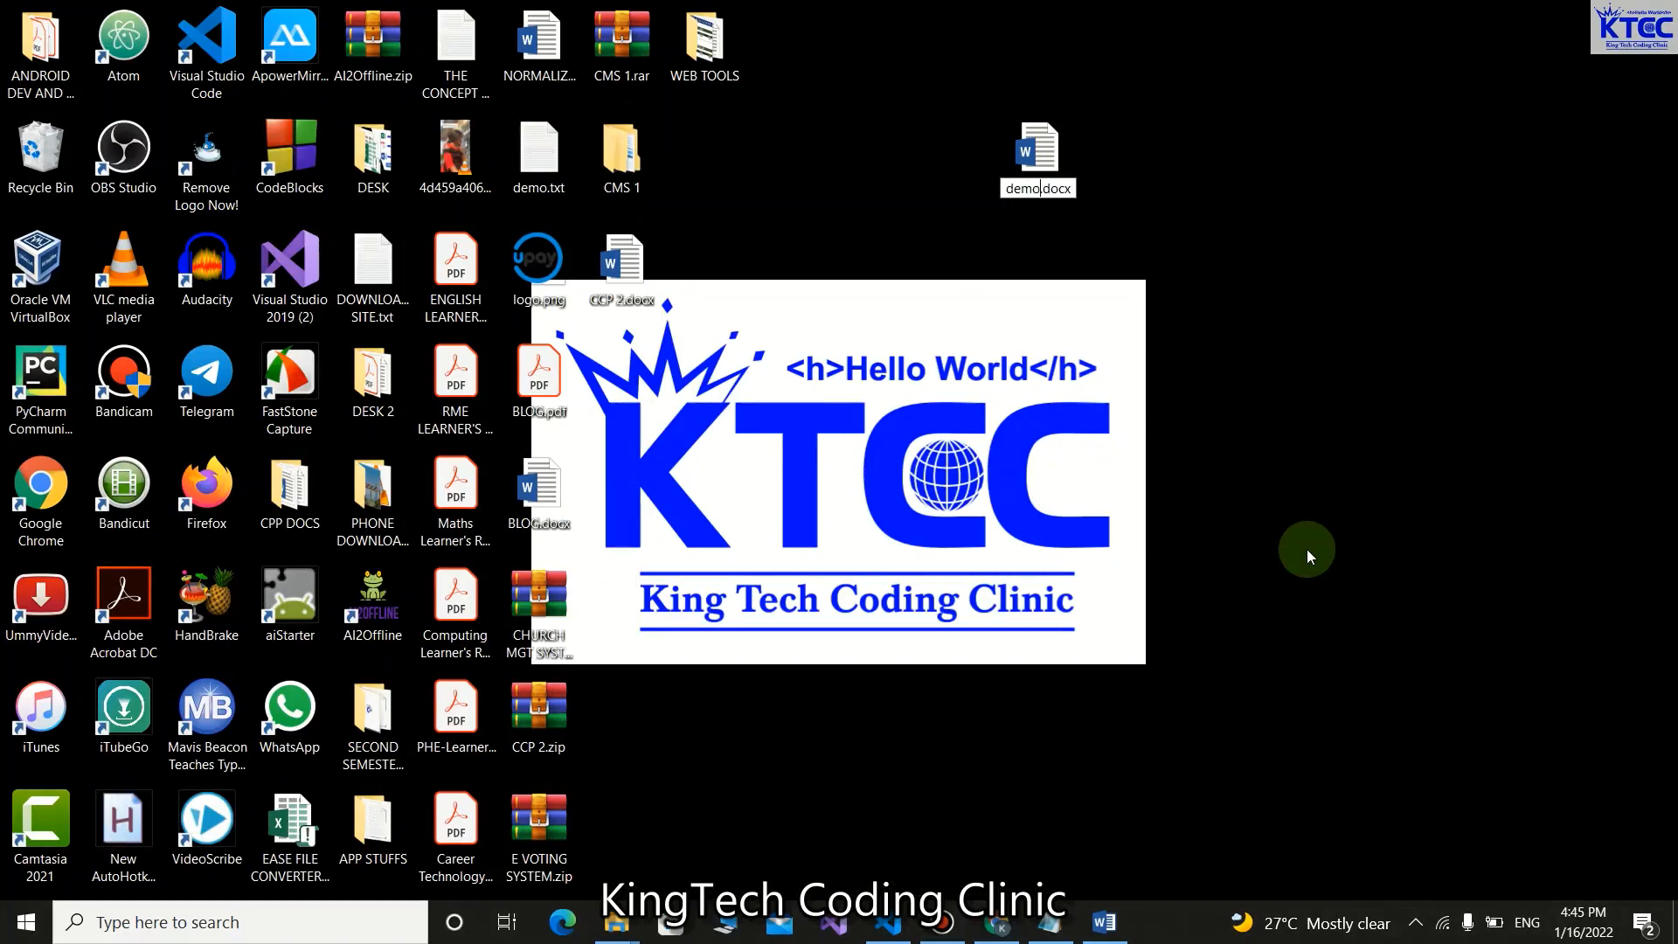
key(Return)
key(Return)
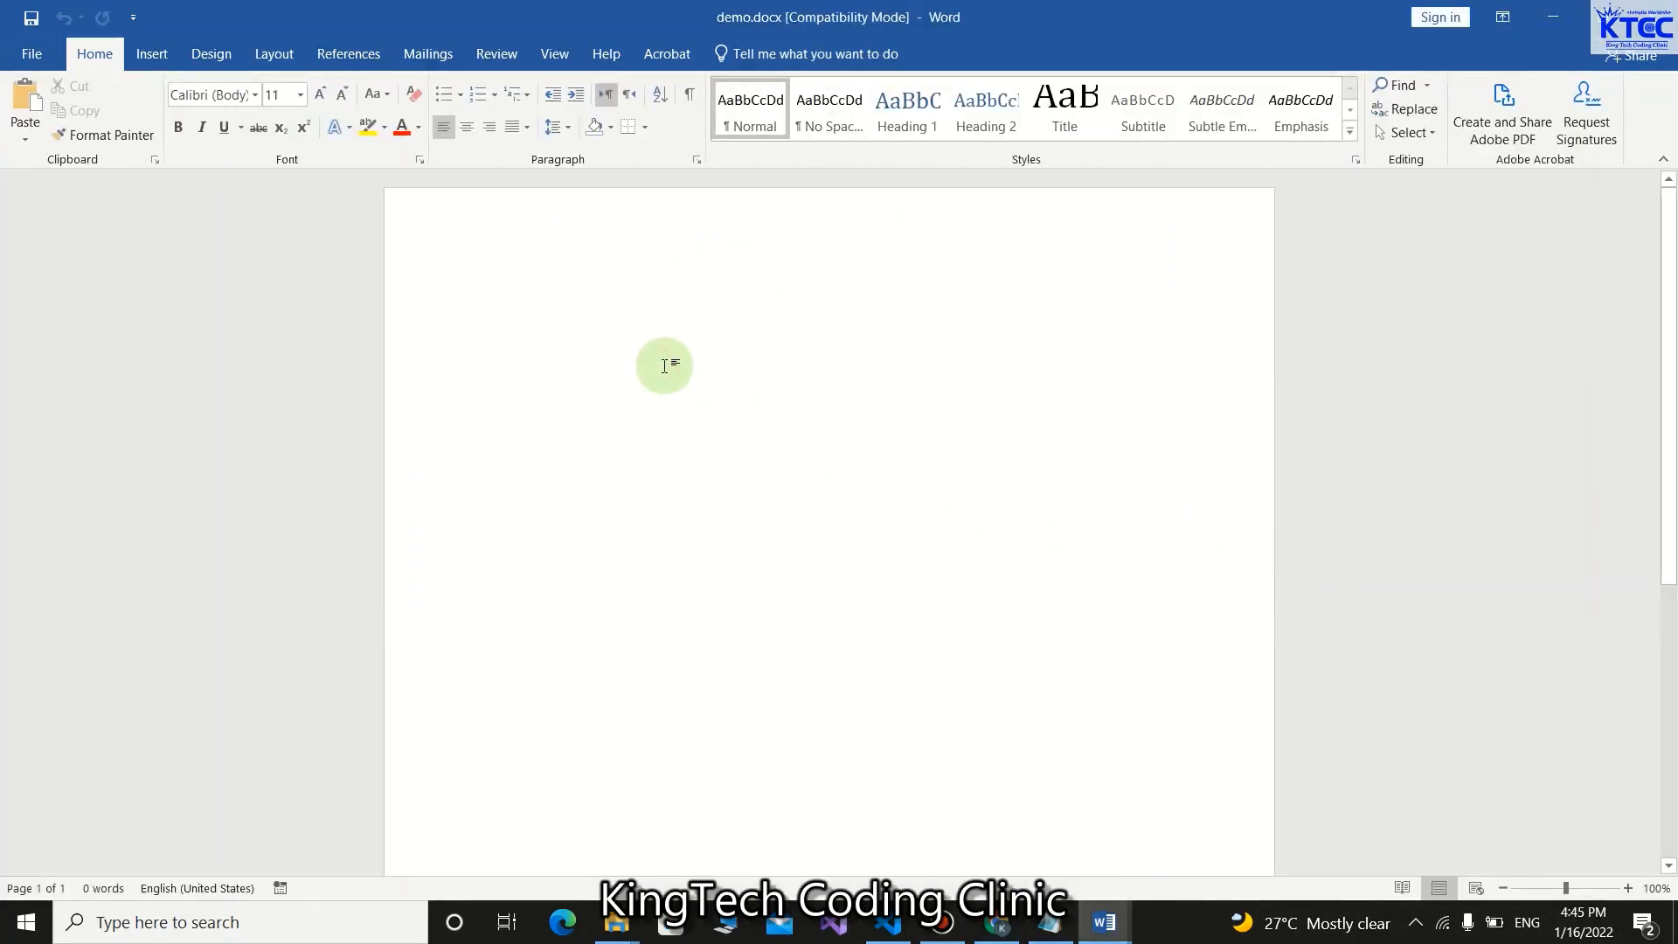
Generate 15 paragraphs of placeholder text in the document with =lorem(15).
text(=lore)
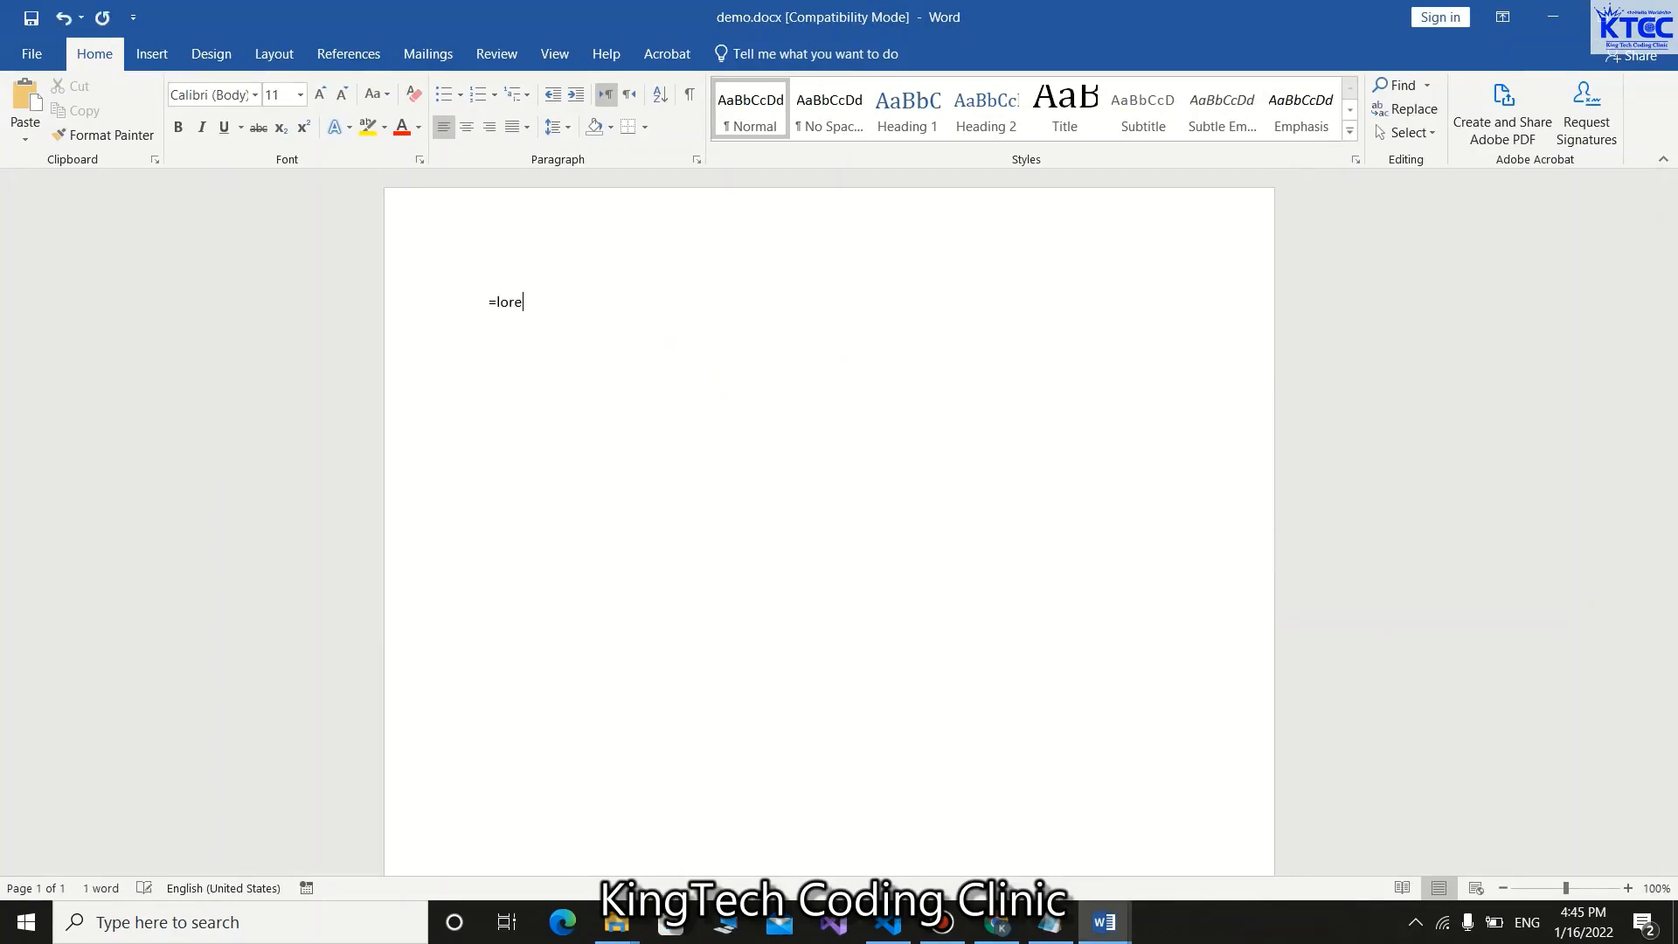
text(m()
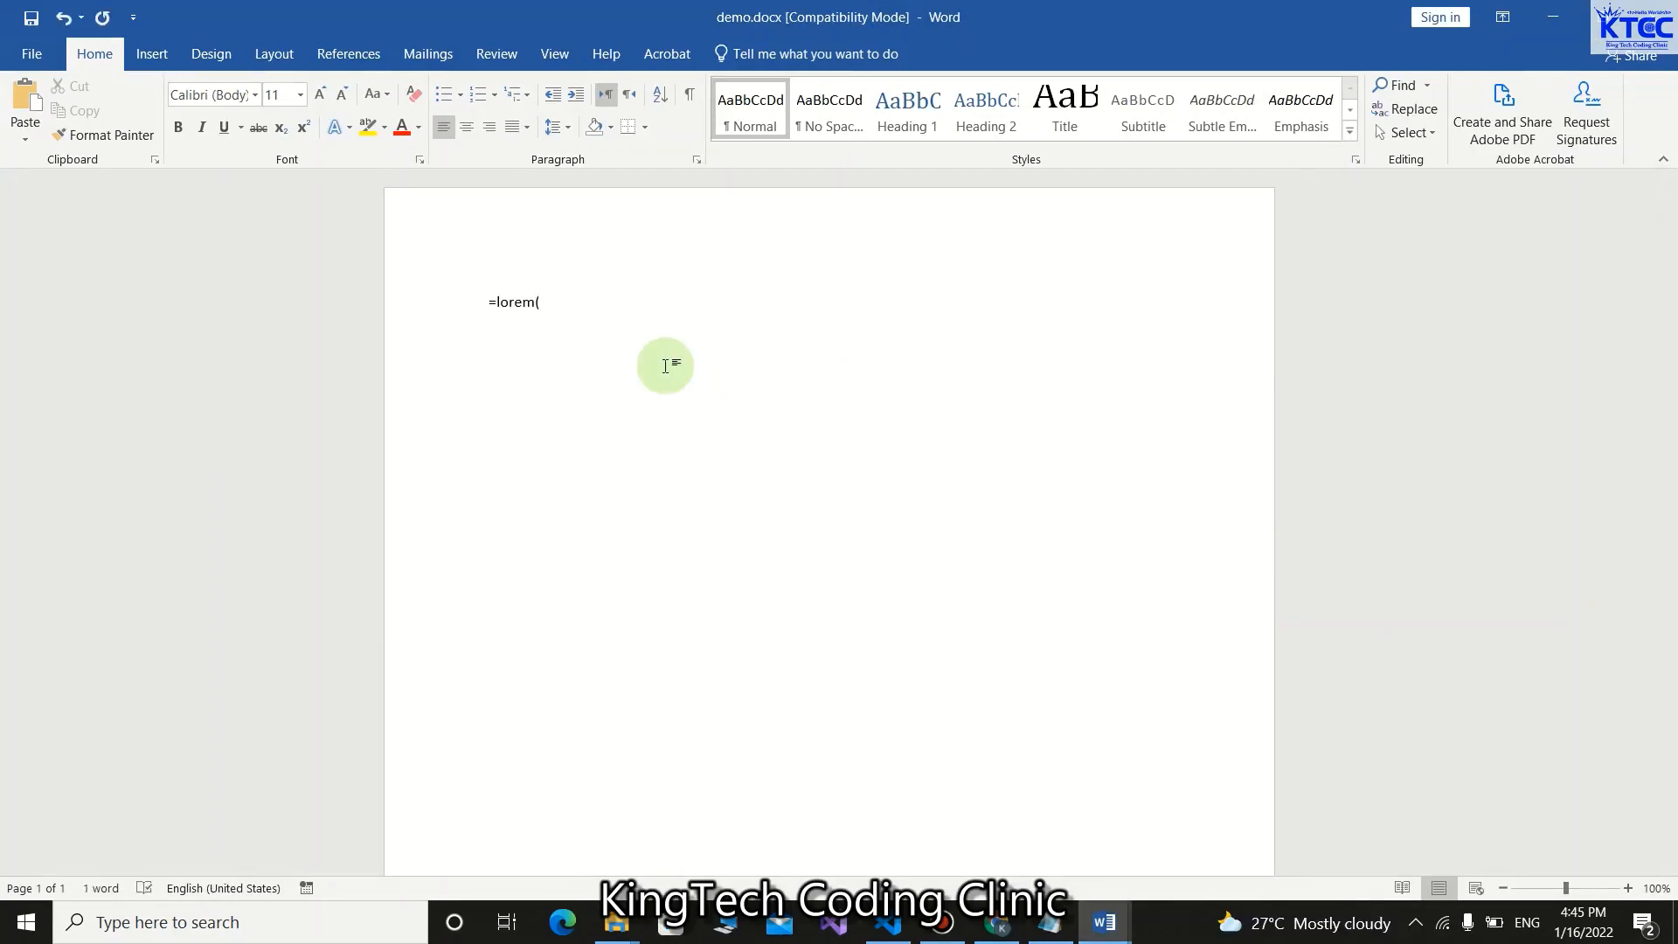
text(15))
key(Return)
scroll(881, 354, up, 3)
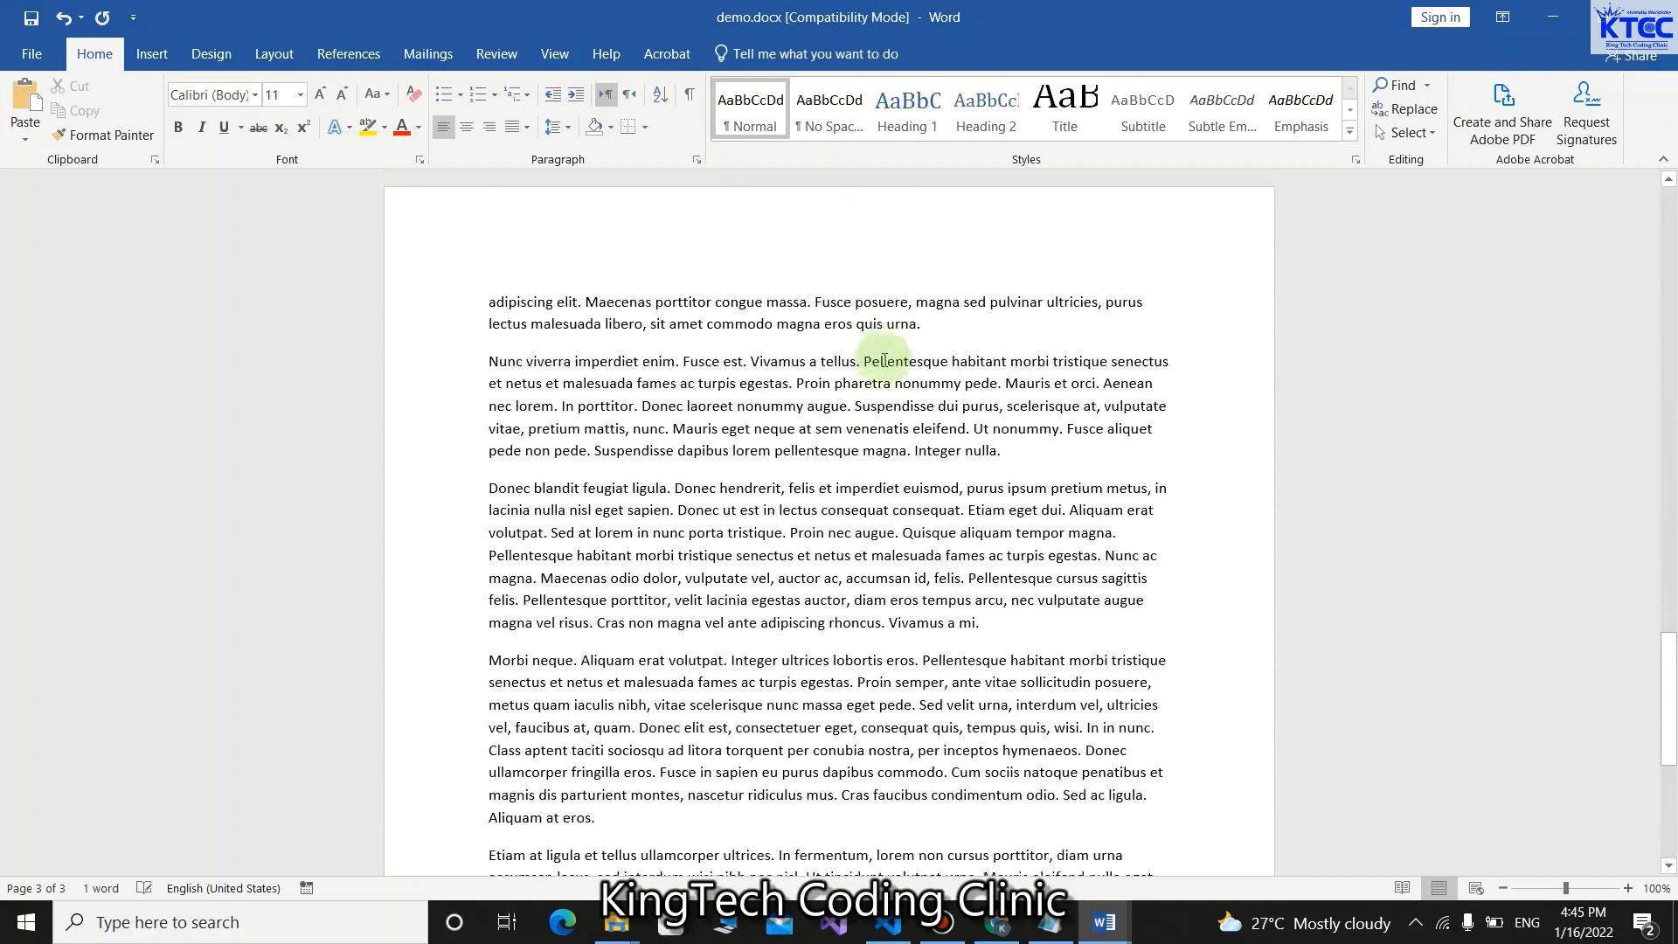
Copy all of the generated placeholder text in the Word document and switch to the blank WordPress post in the browser.
scroll(884, 360, up, 15)
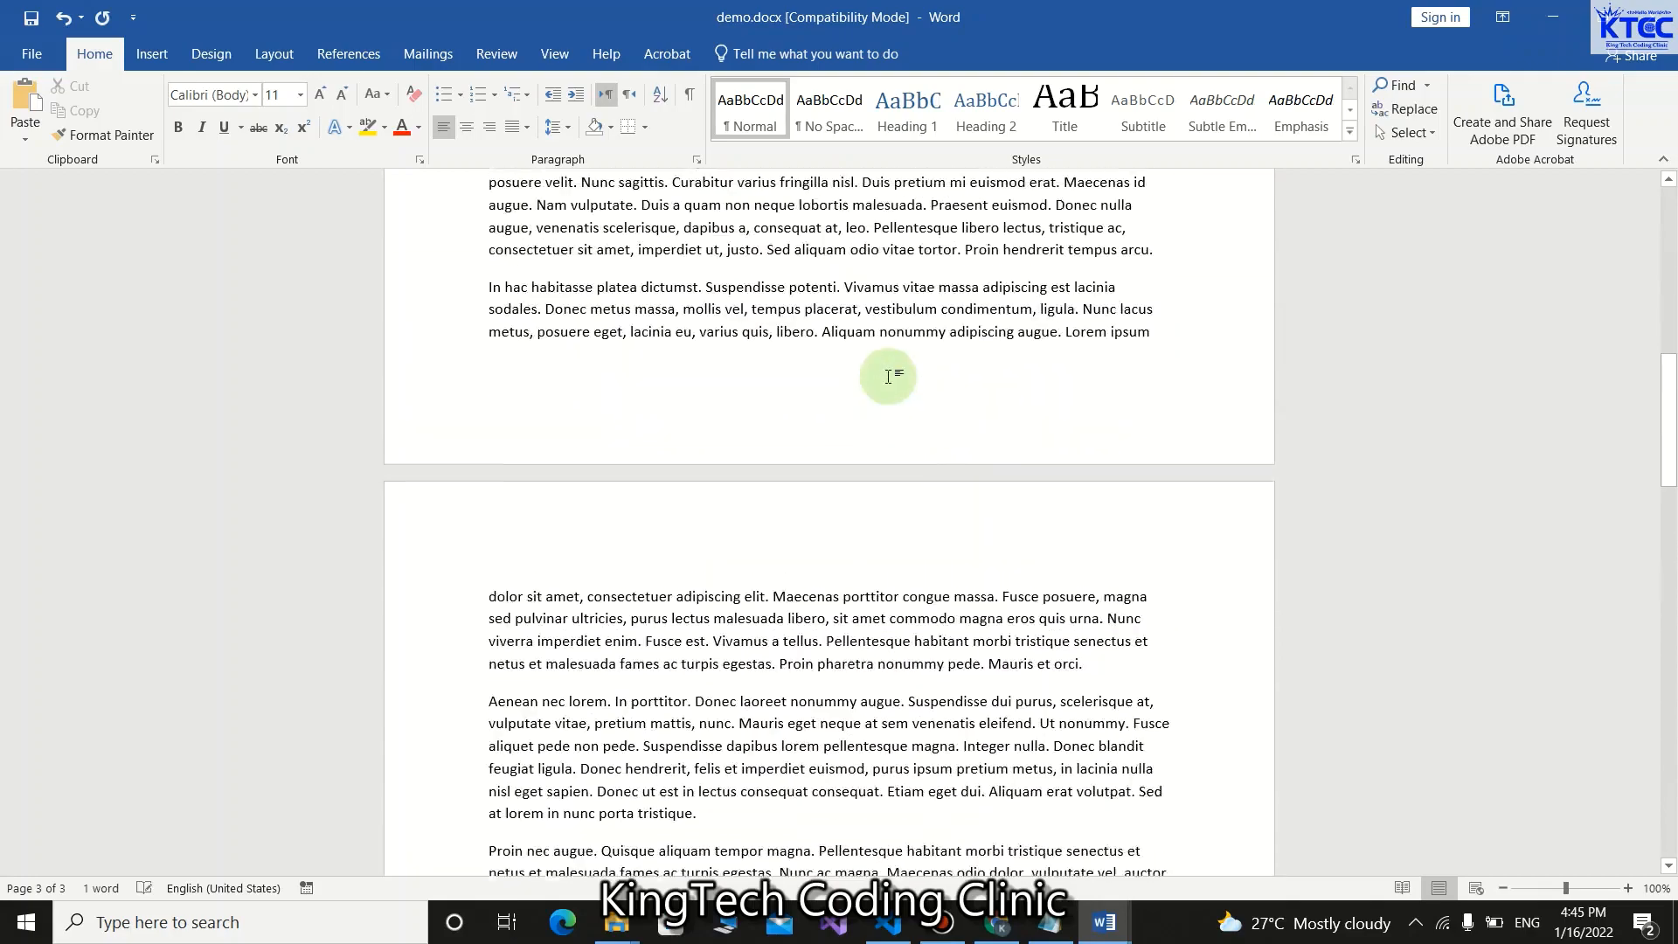
scroll(887, 376, up, 20)
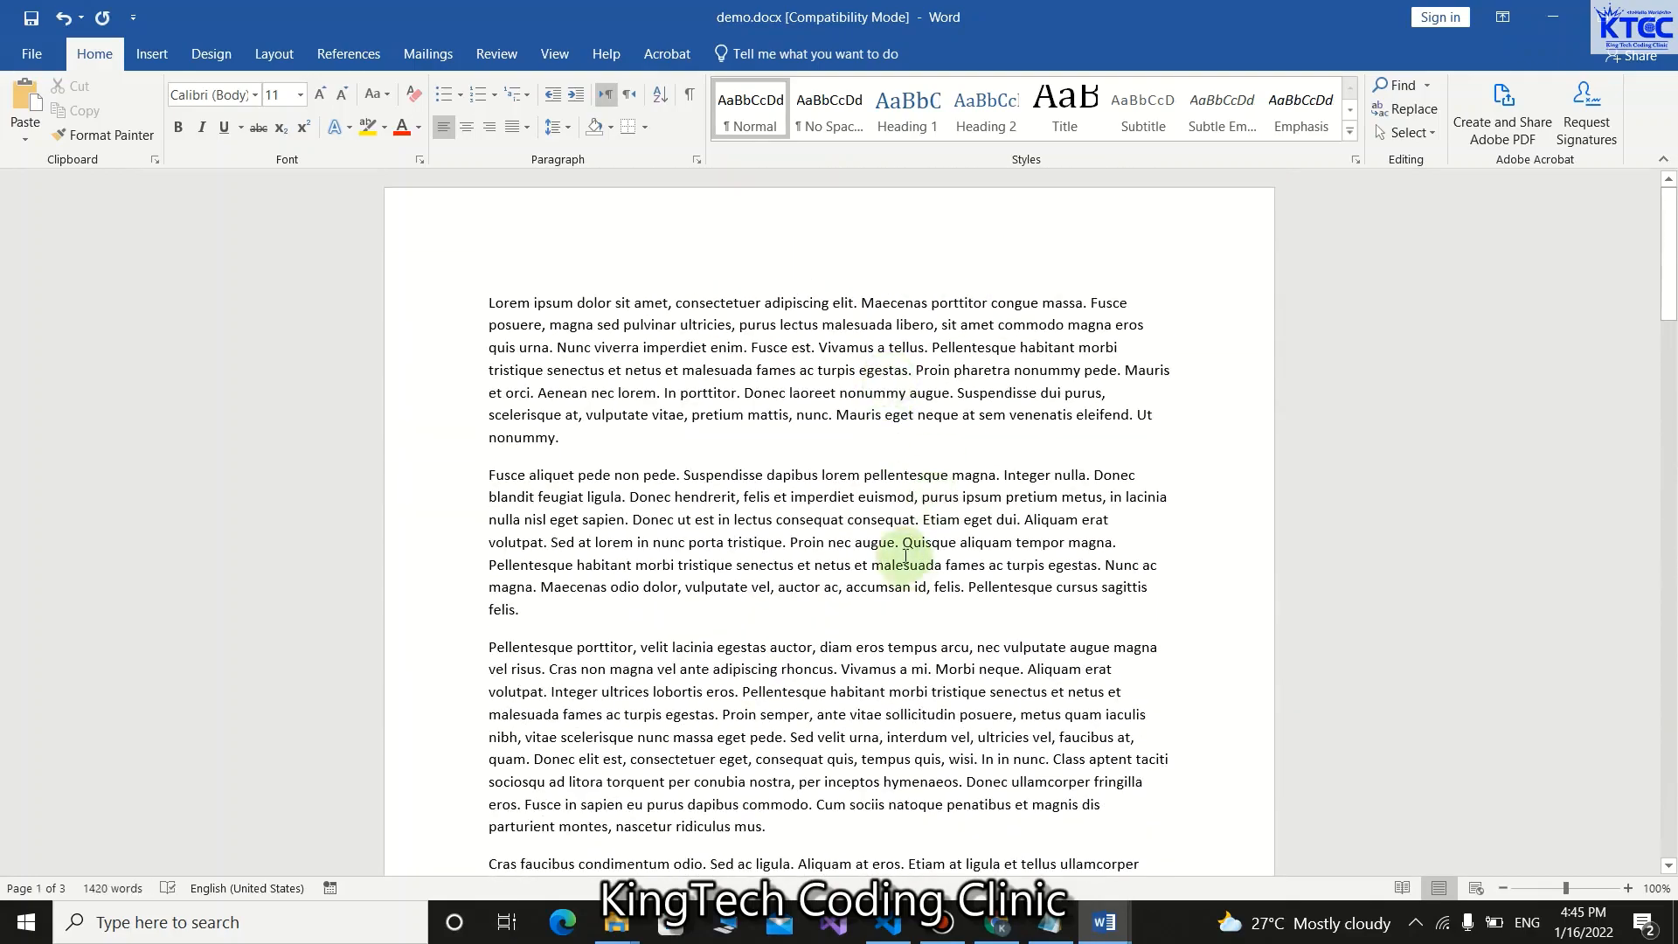
key(ctrl+a)
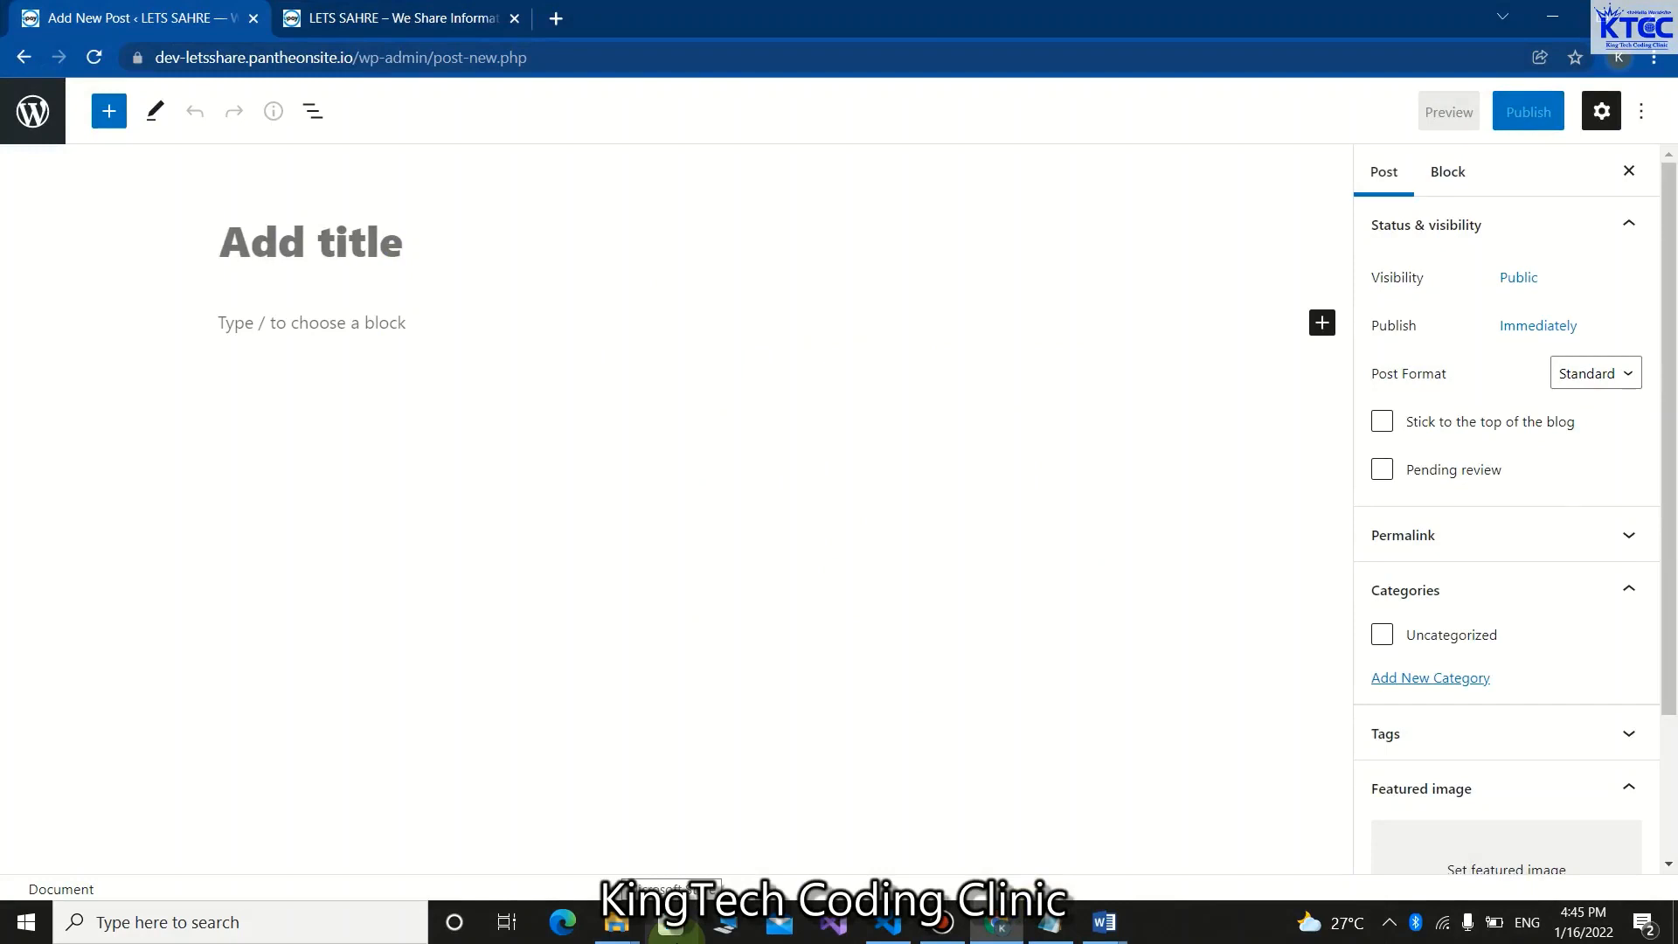
Title the new post "Guess What Happened to Mr Lorem?".
text(Guess )
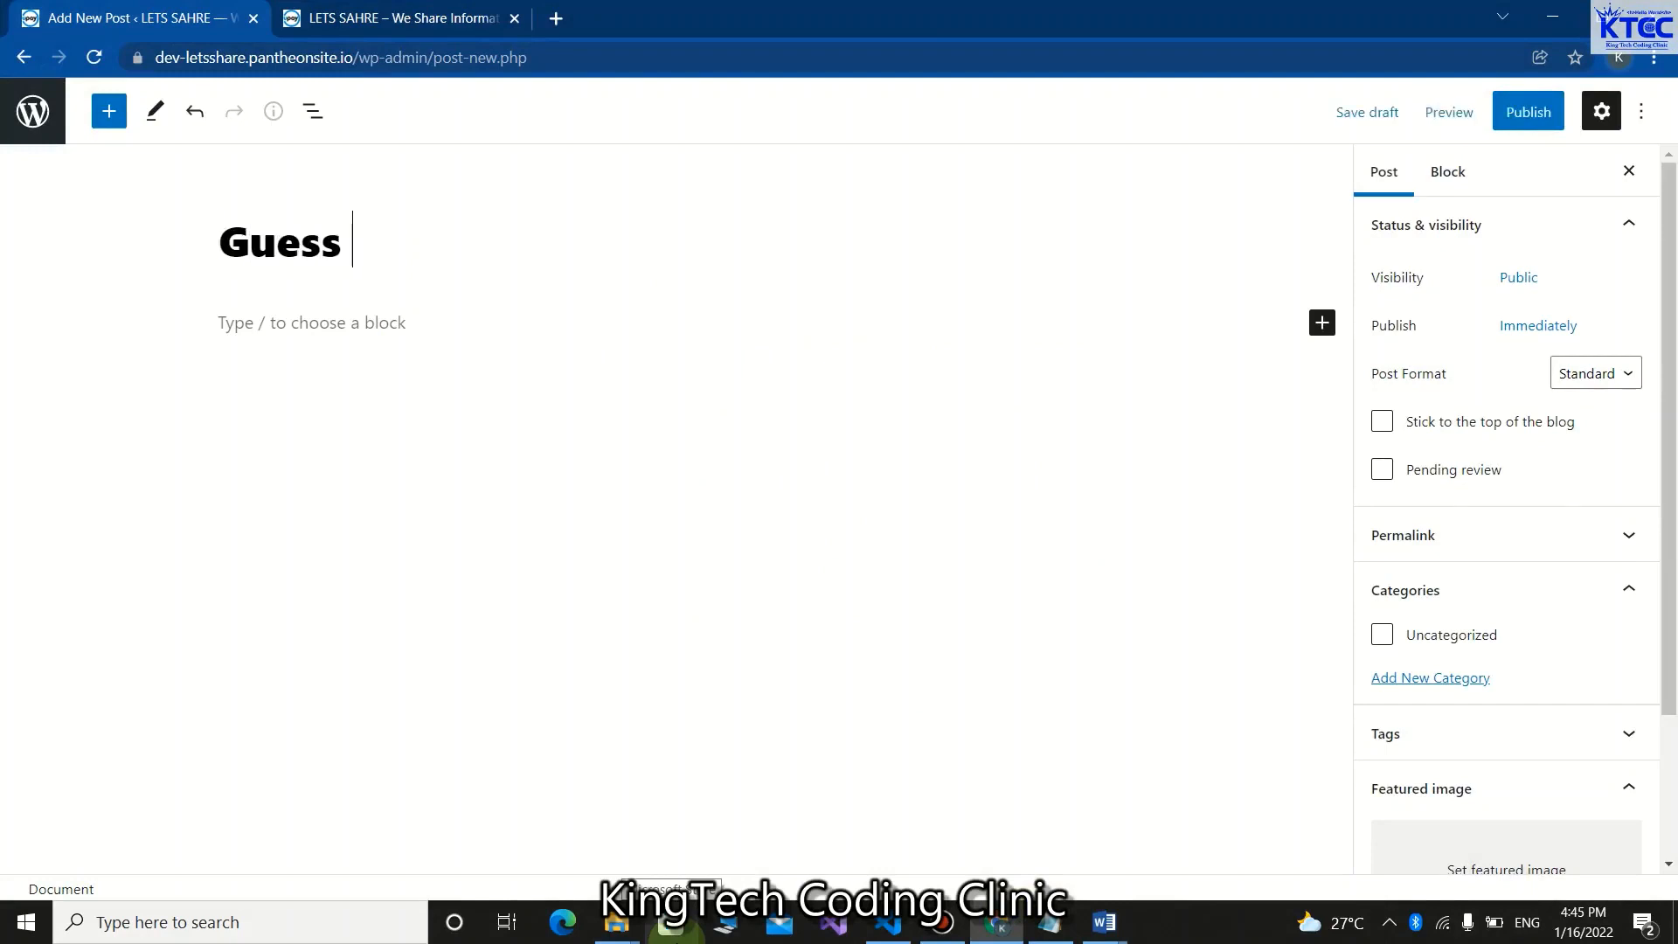
text(What Ha)
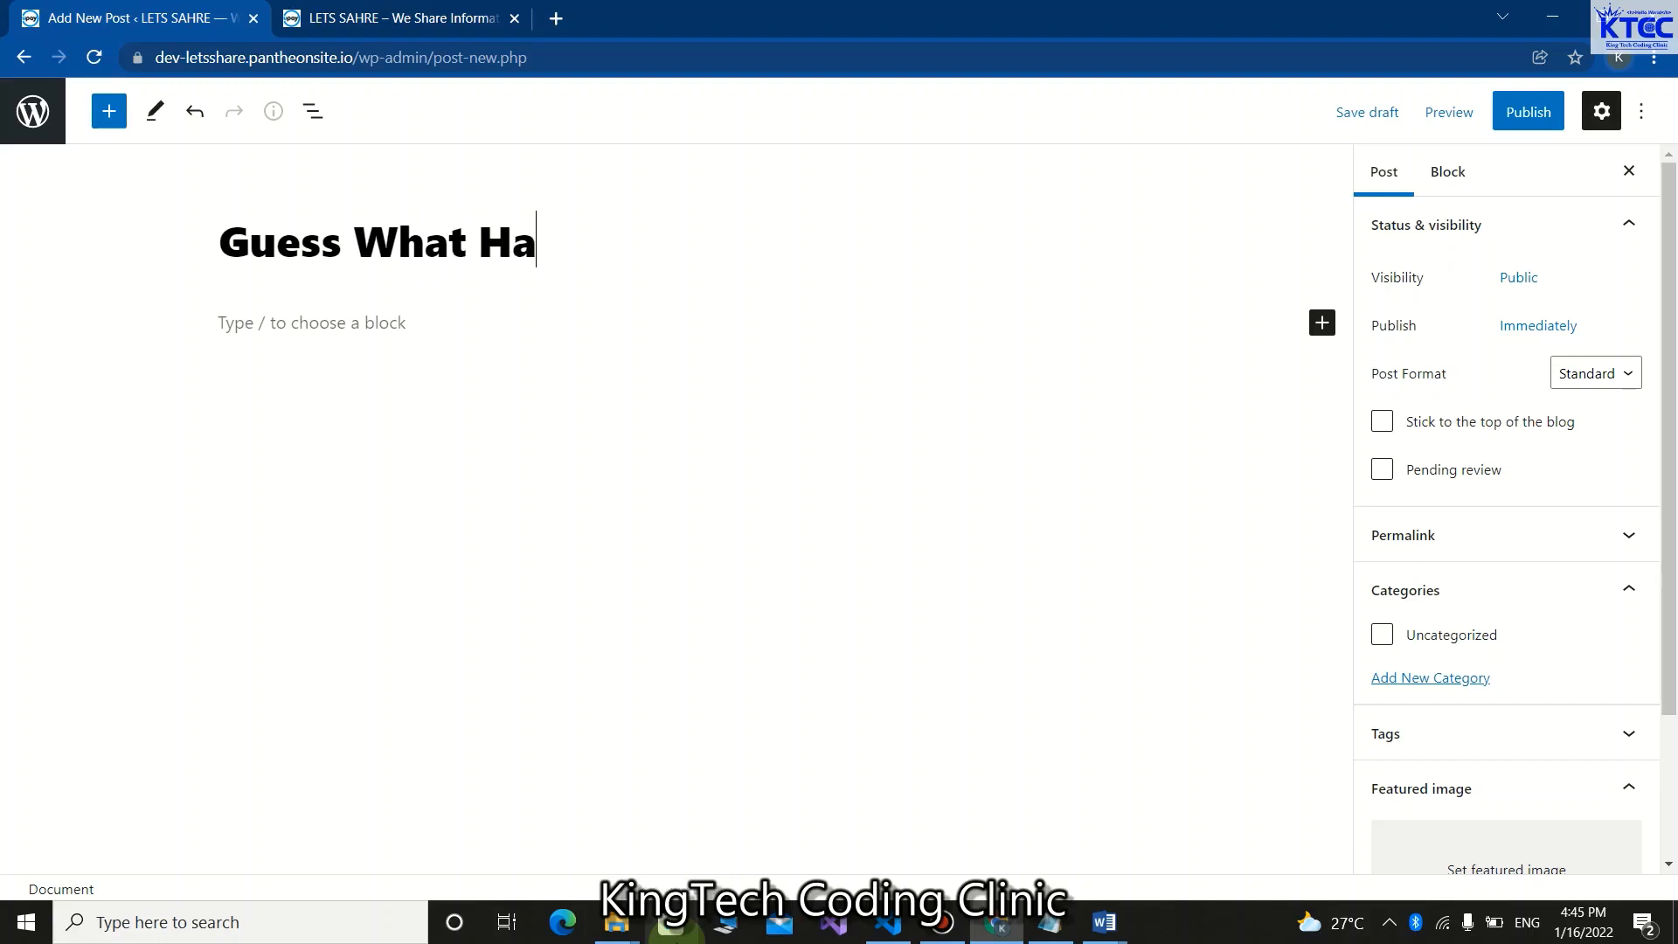
text(ppened )
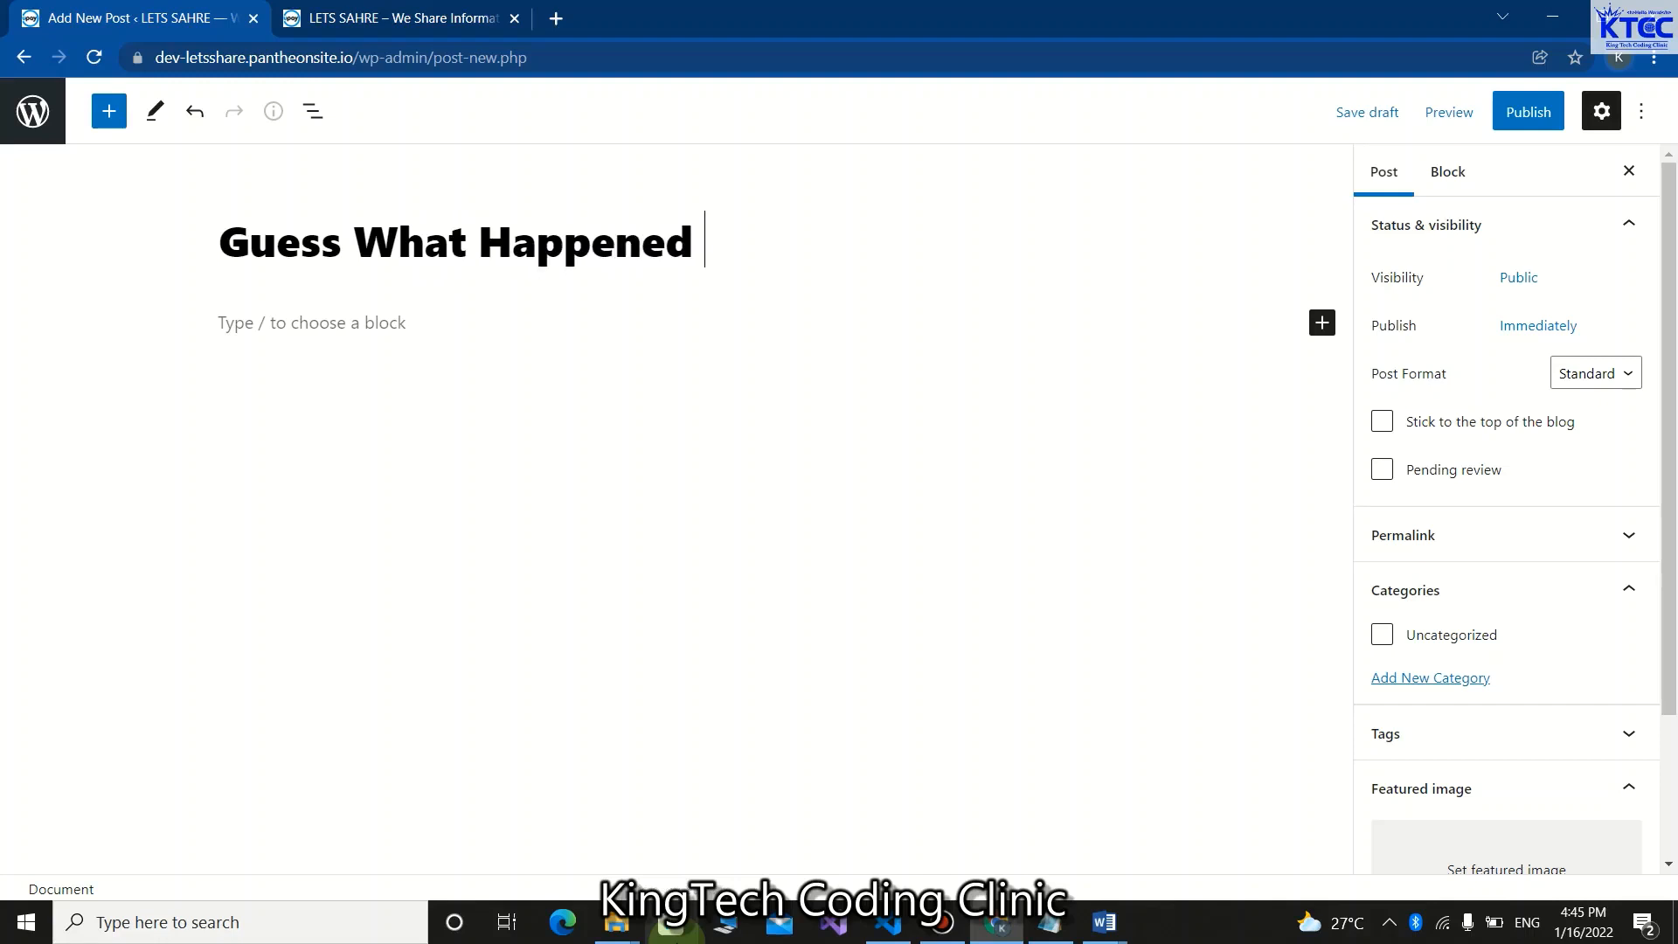
text(to Mr)
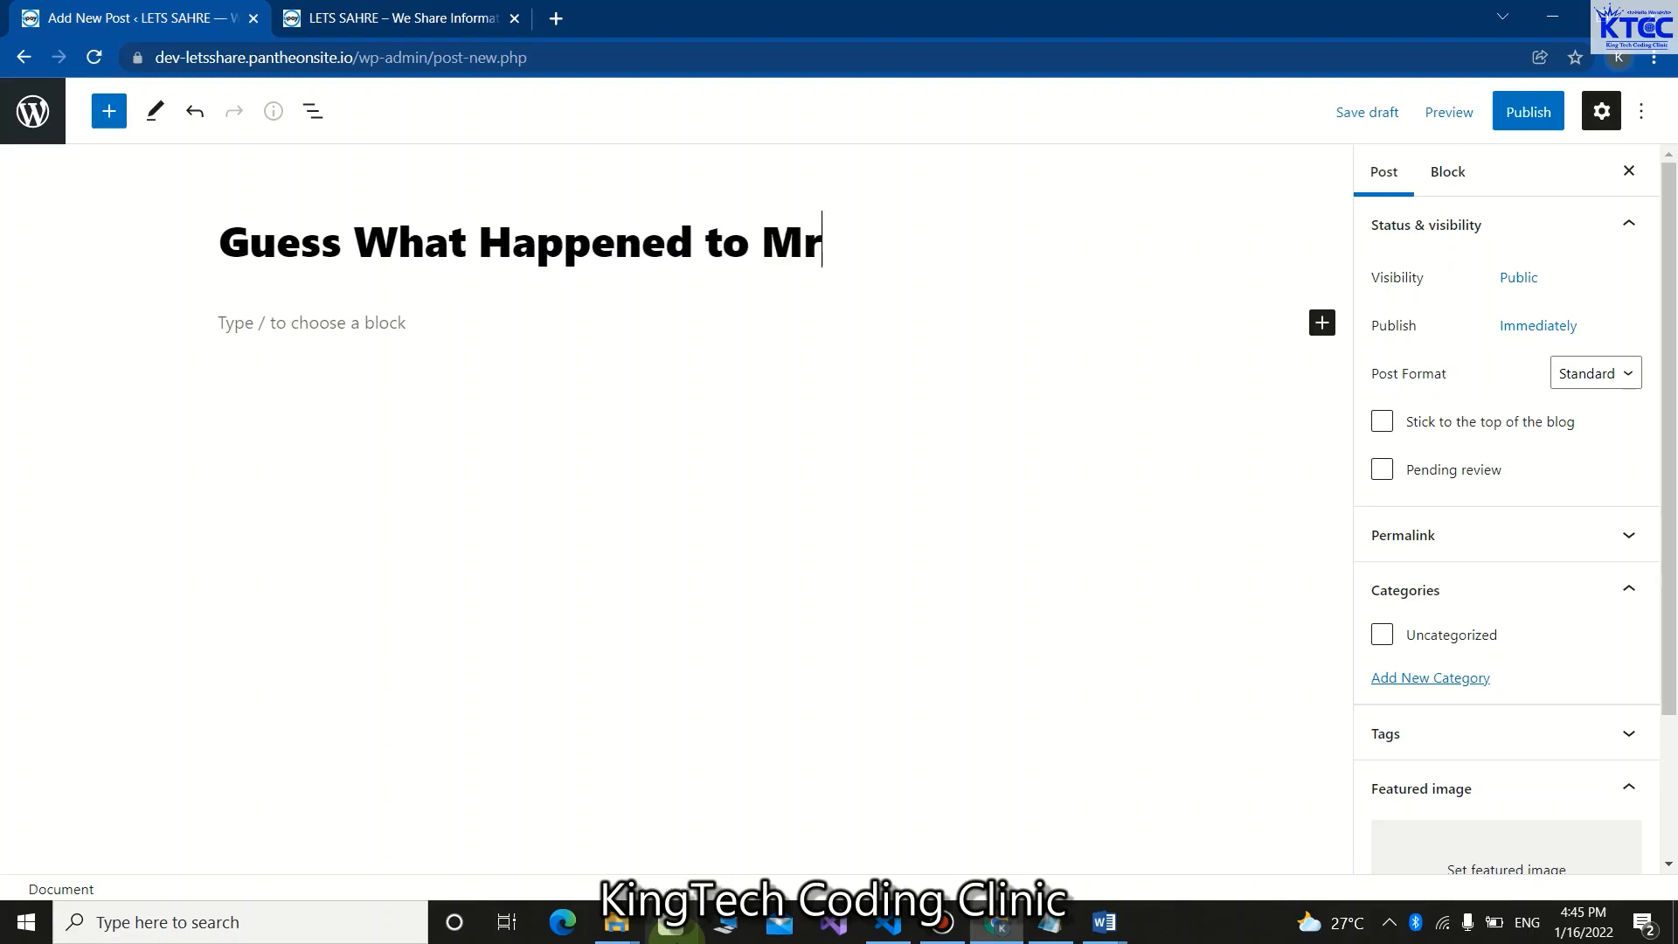
text( Lorem)
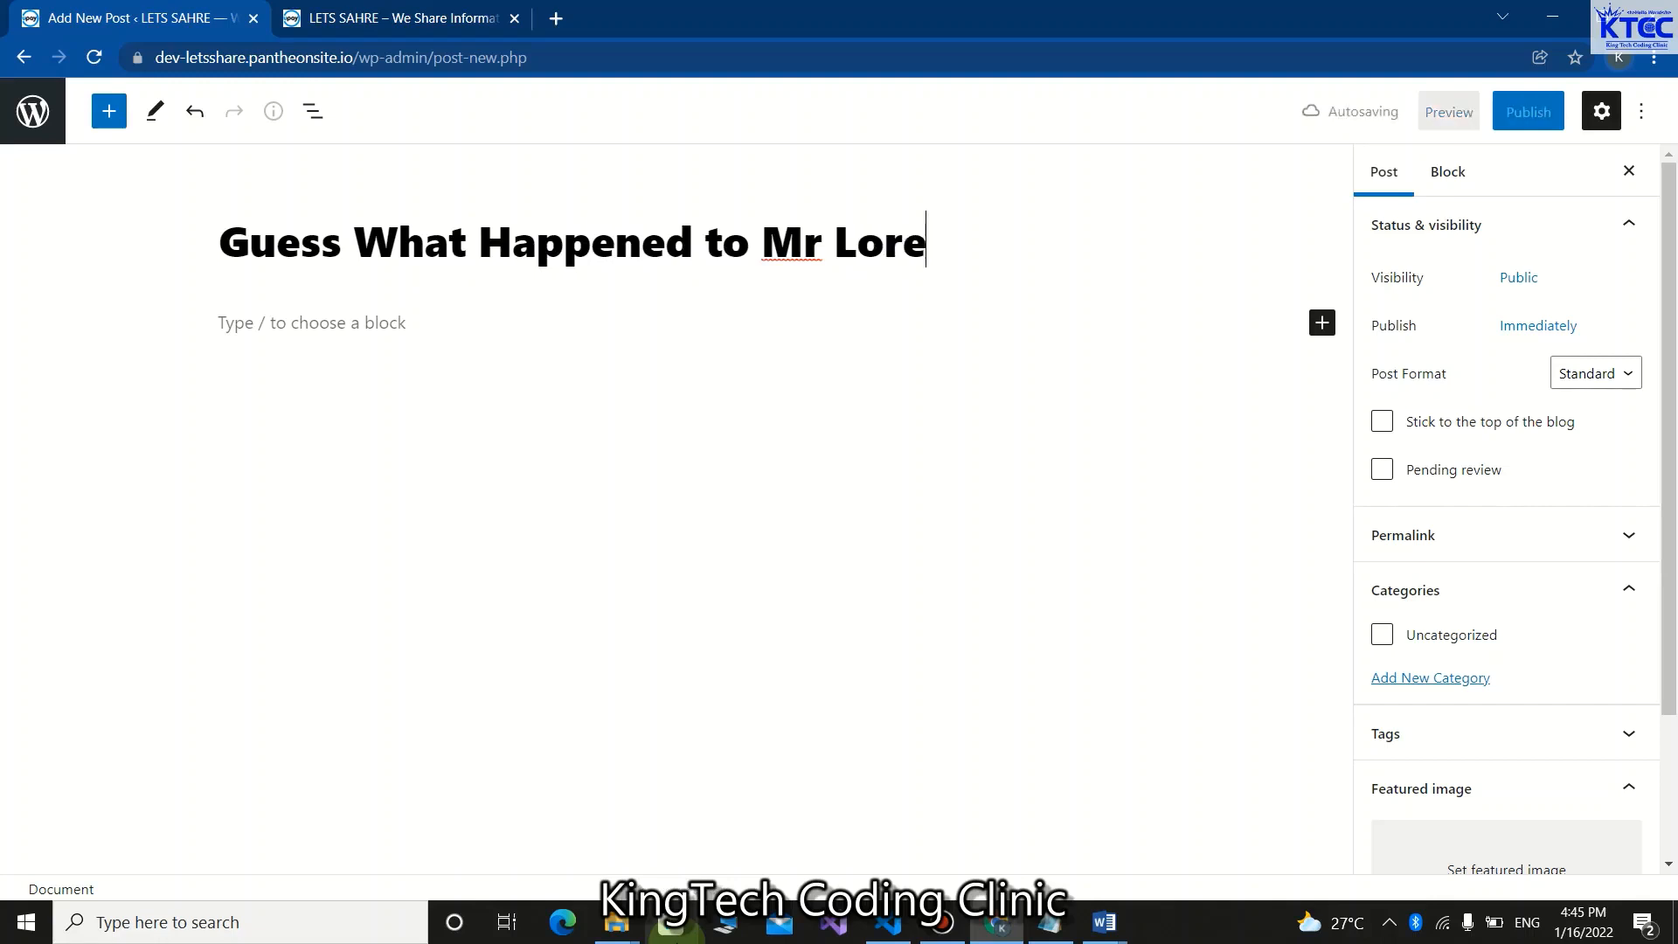
text(/?)
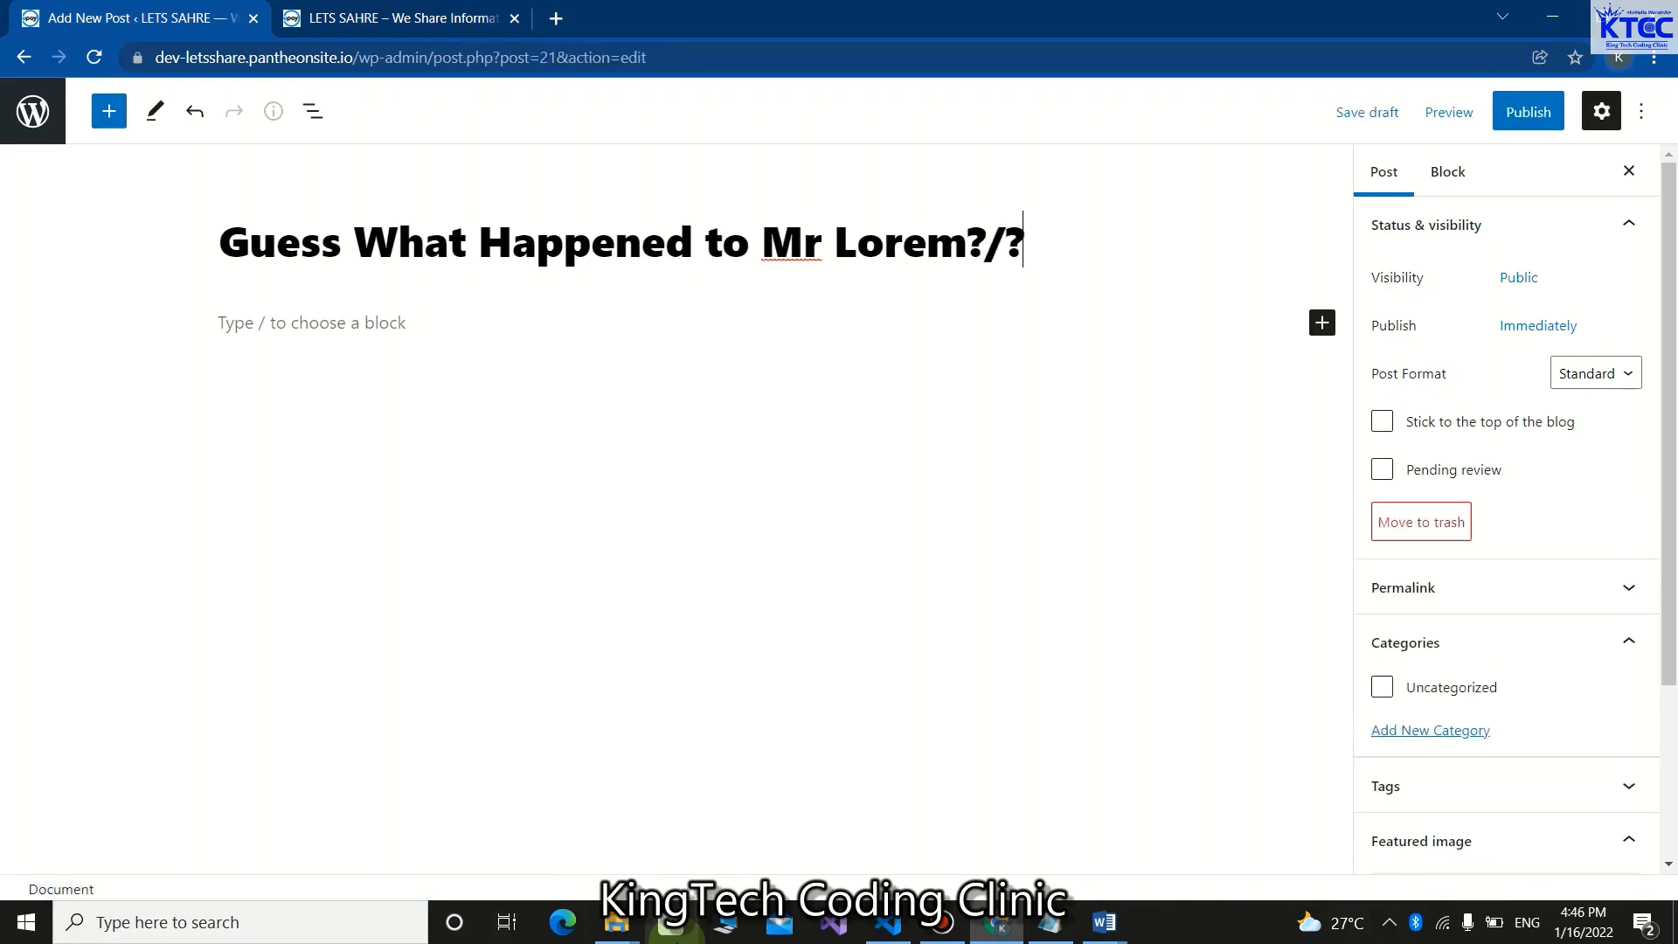
key(BackSpace)
key(BackSpace)
Paste the copied placeholder paragraphs into the post body below the title.
click(380, 327)
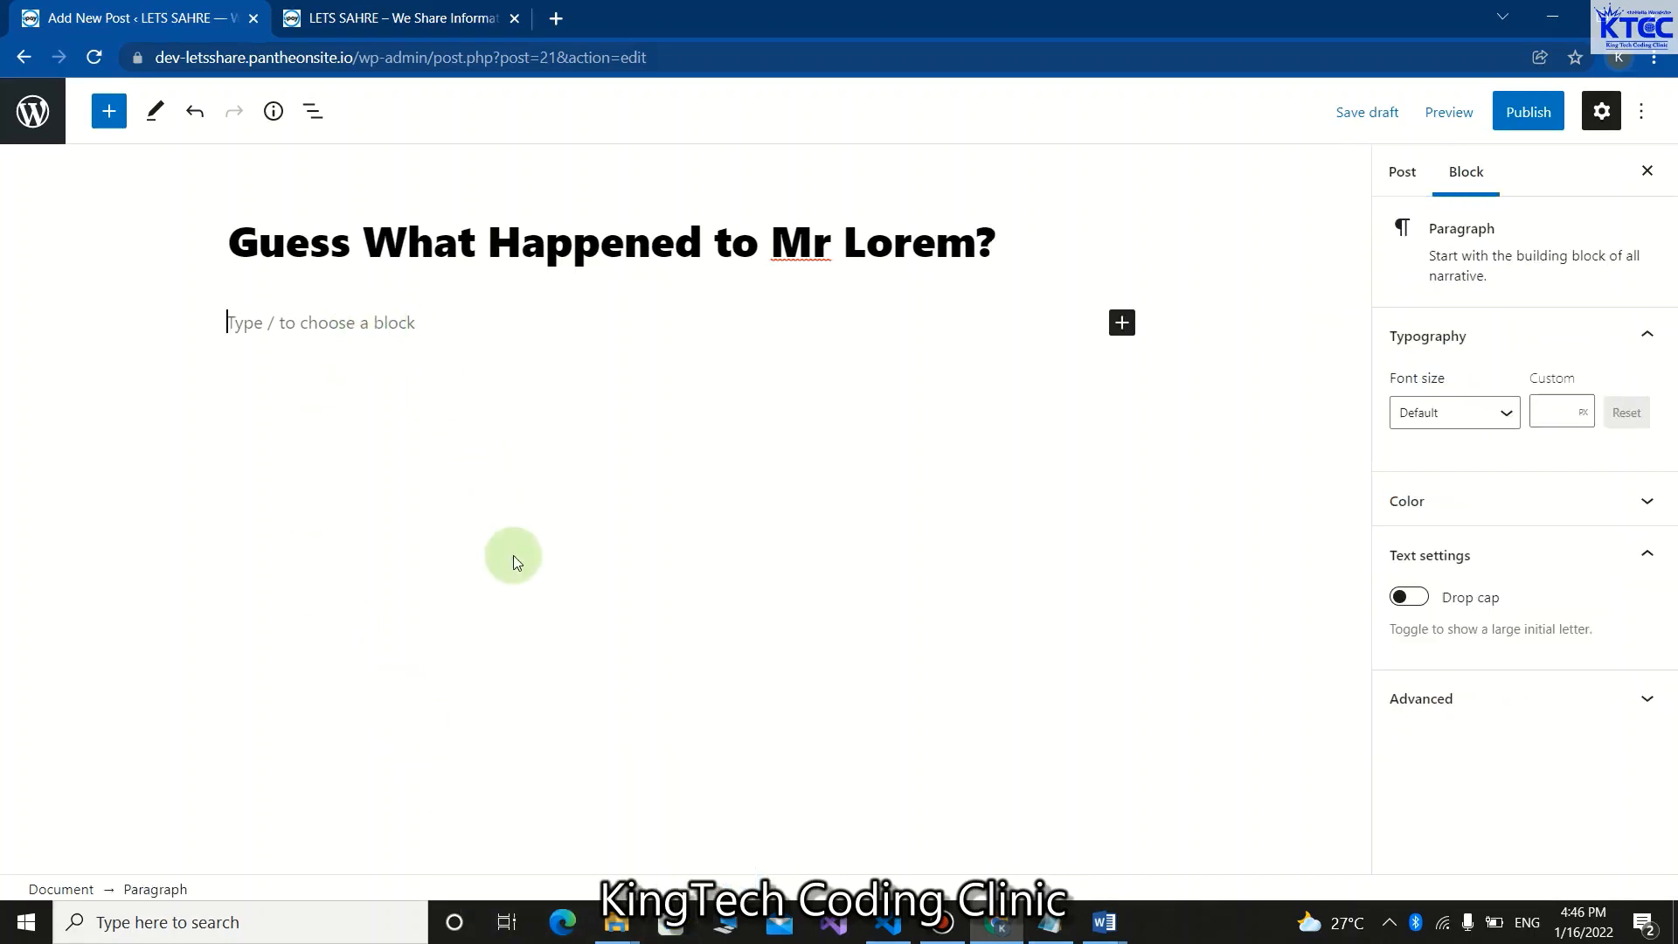
key(ctrl+v)
scroll(802, 528, up, 5)
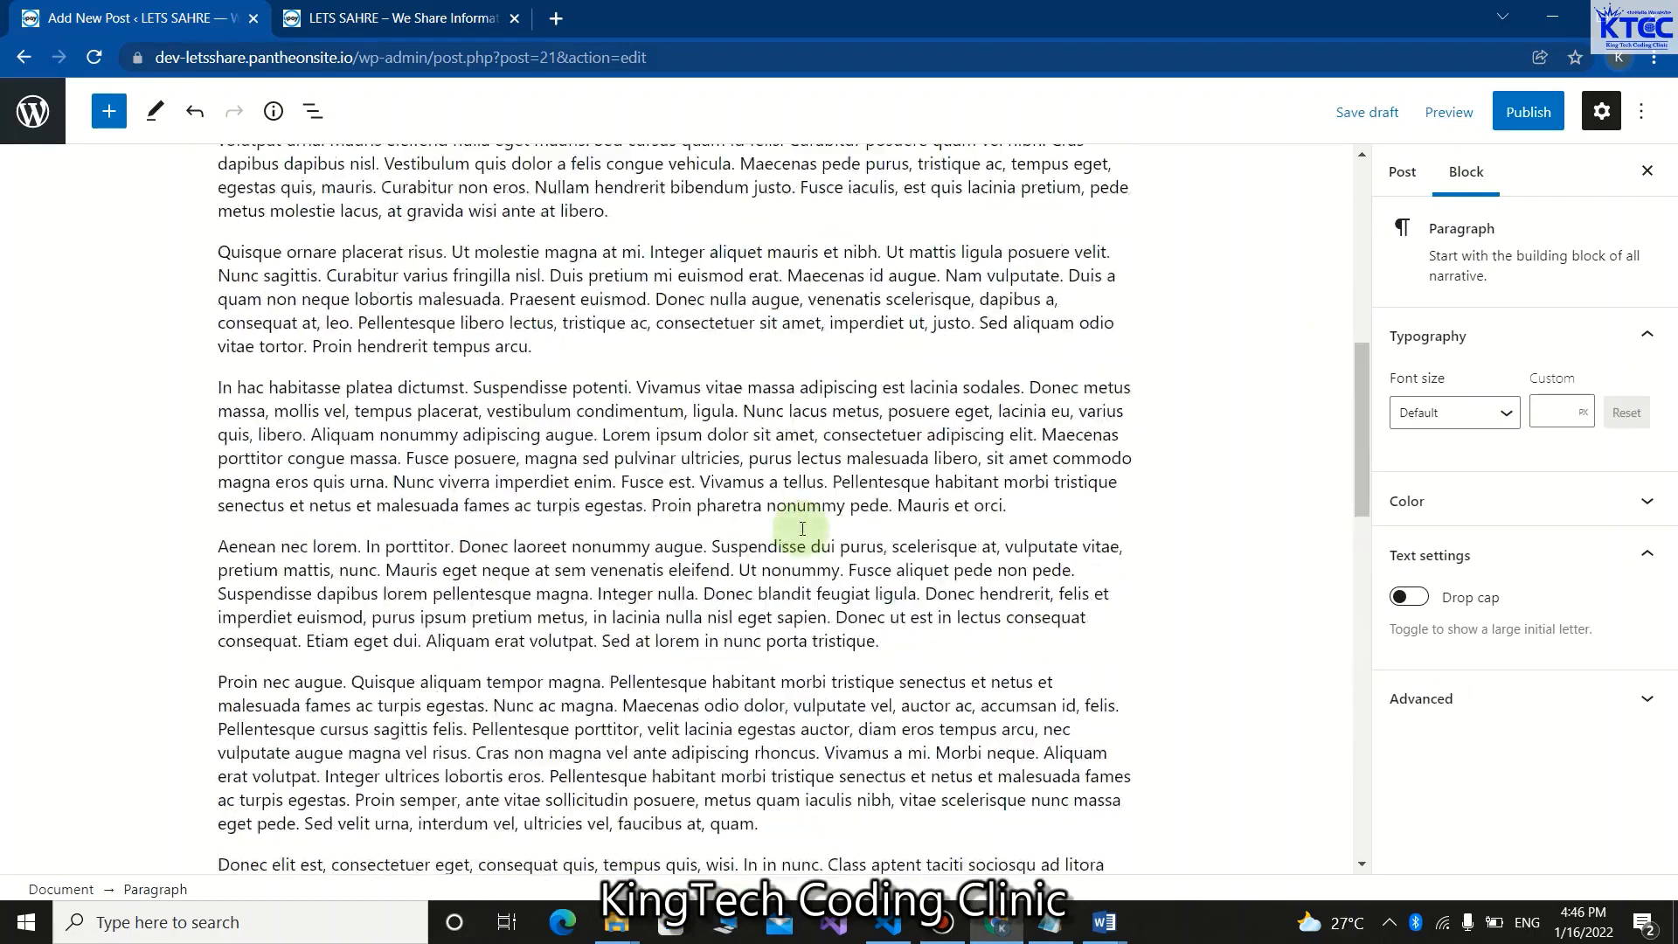
scroll(802, 528, up, 5)
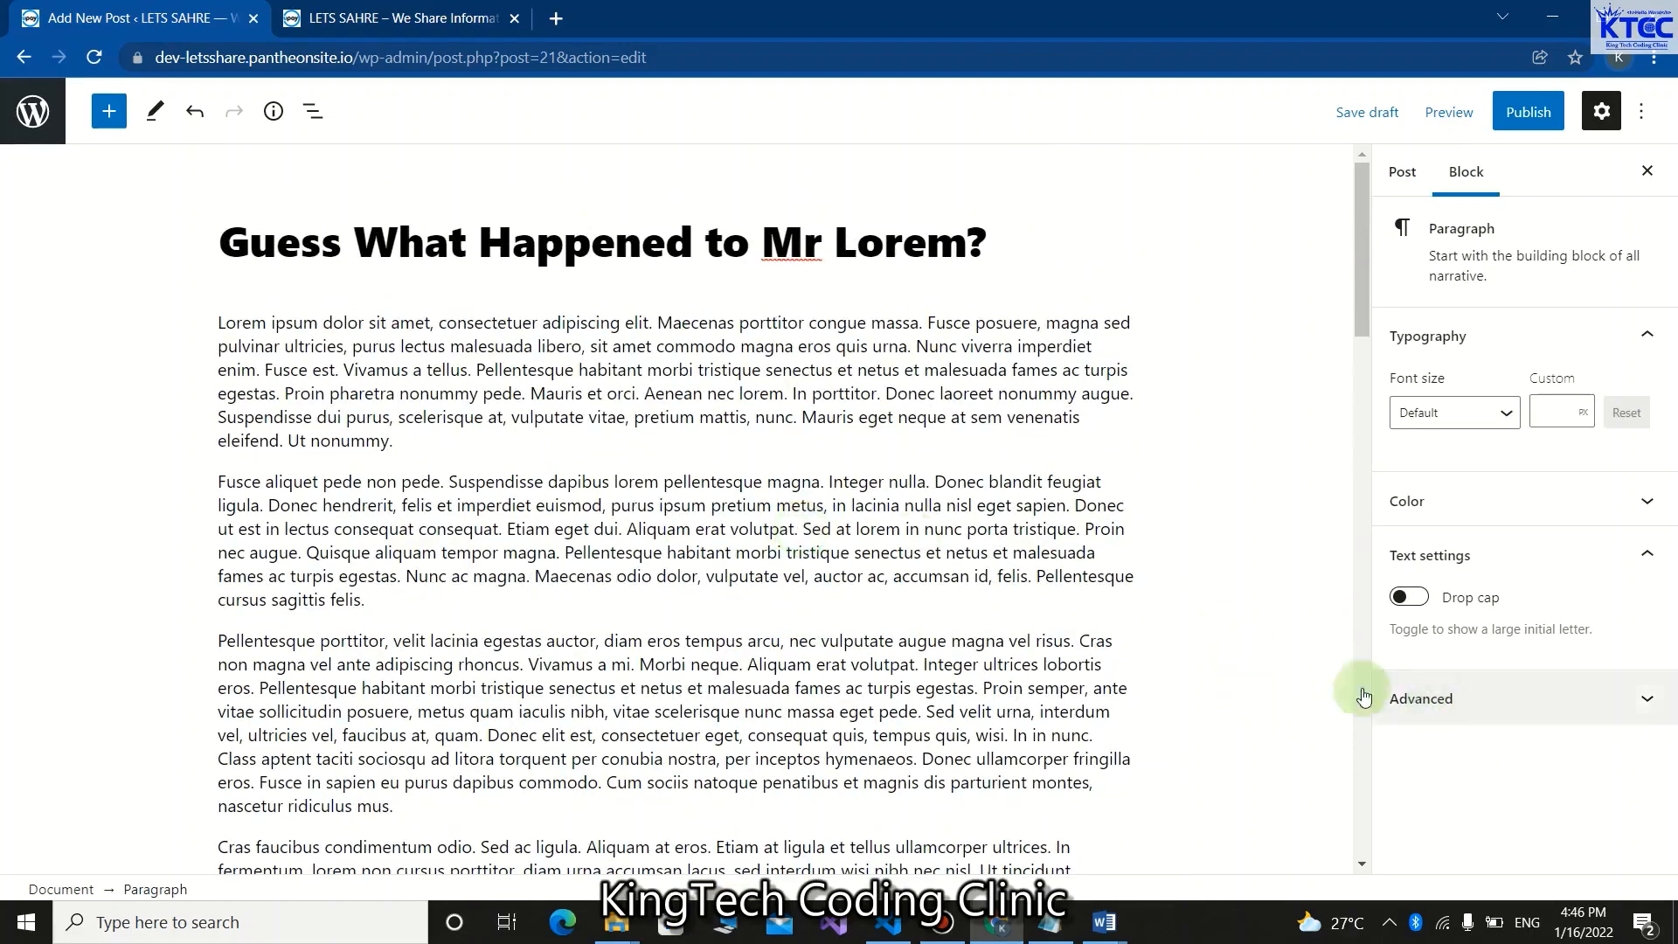
click(1402, 173)
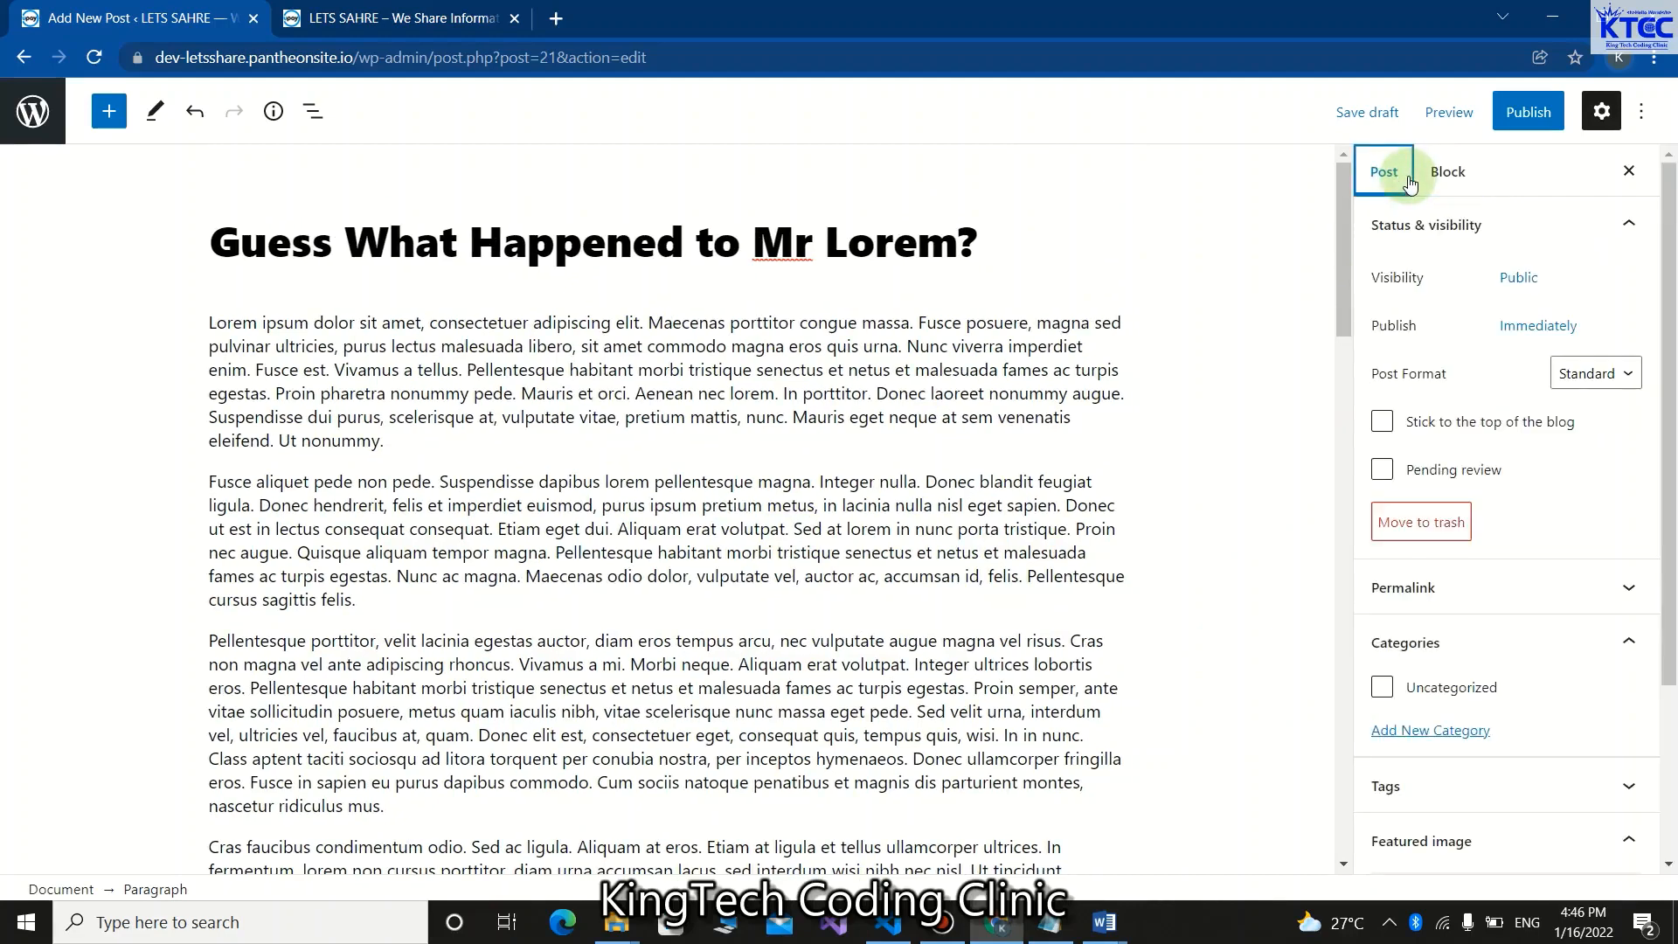
scroll(1512, 685, down, 3)
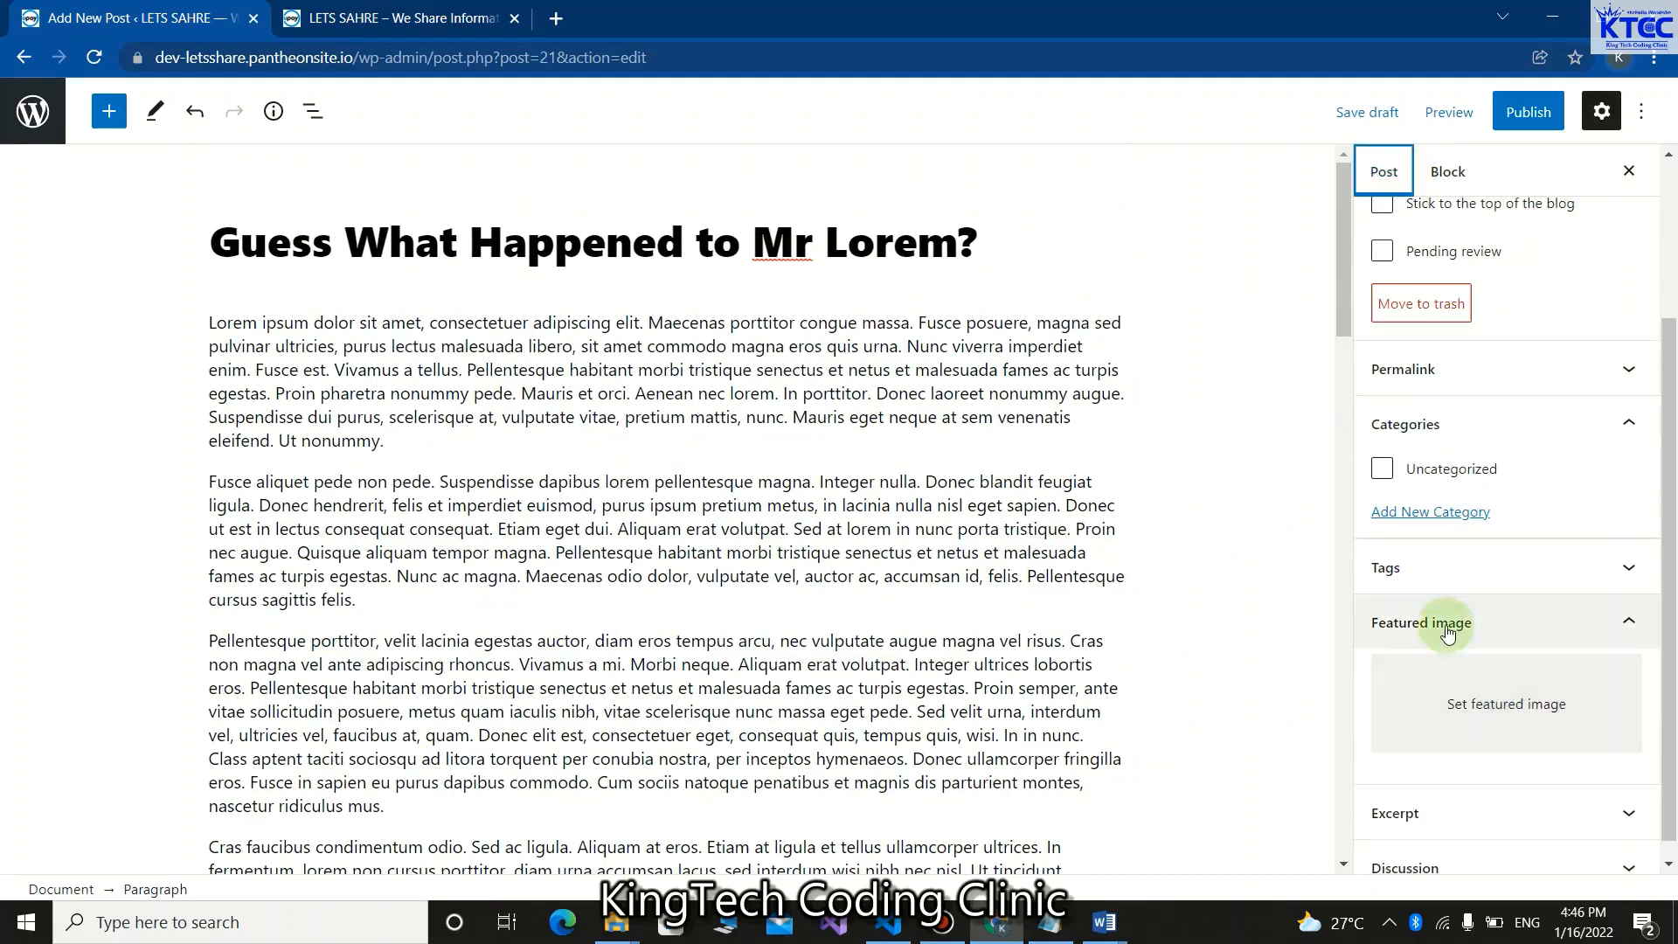
click(1494, 719)
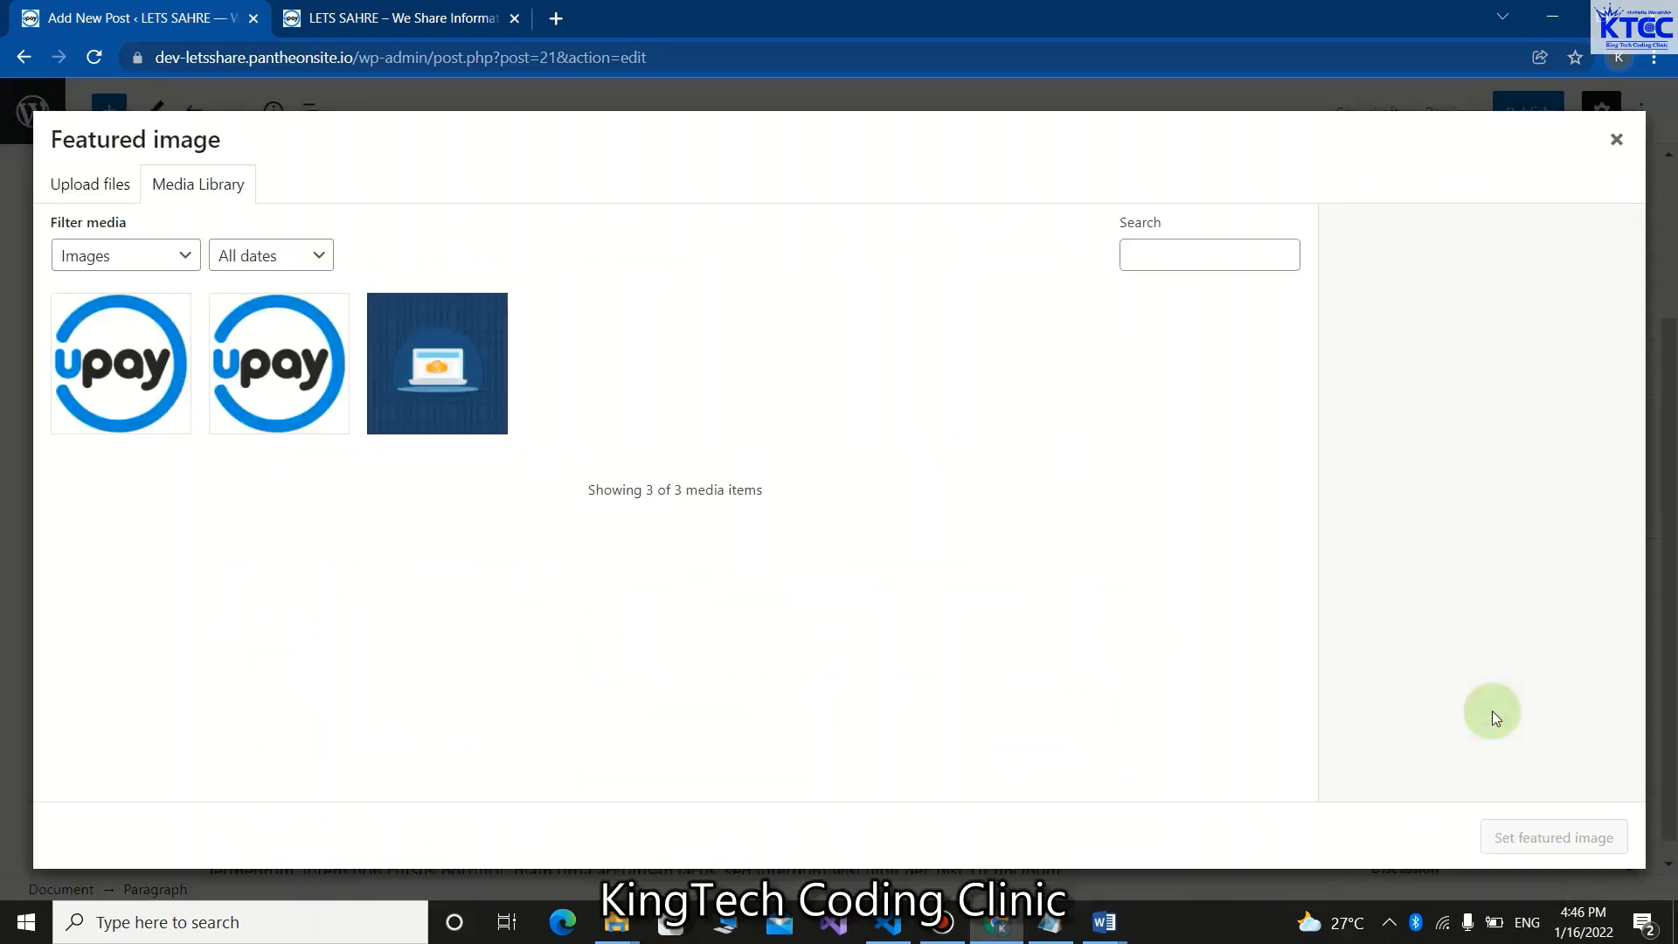
click(63, 182)
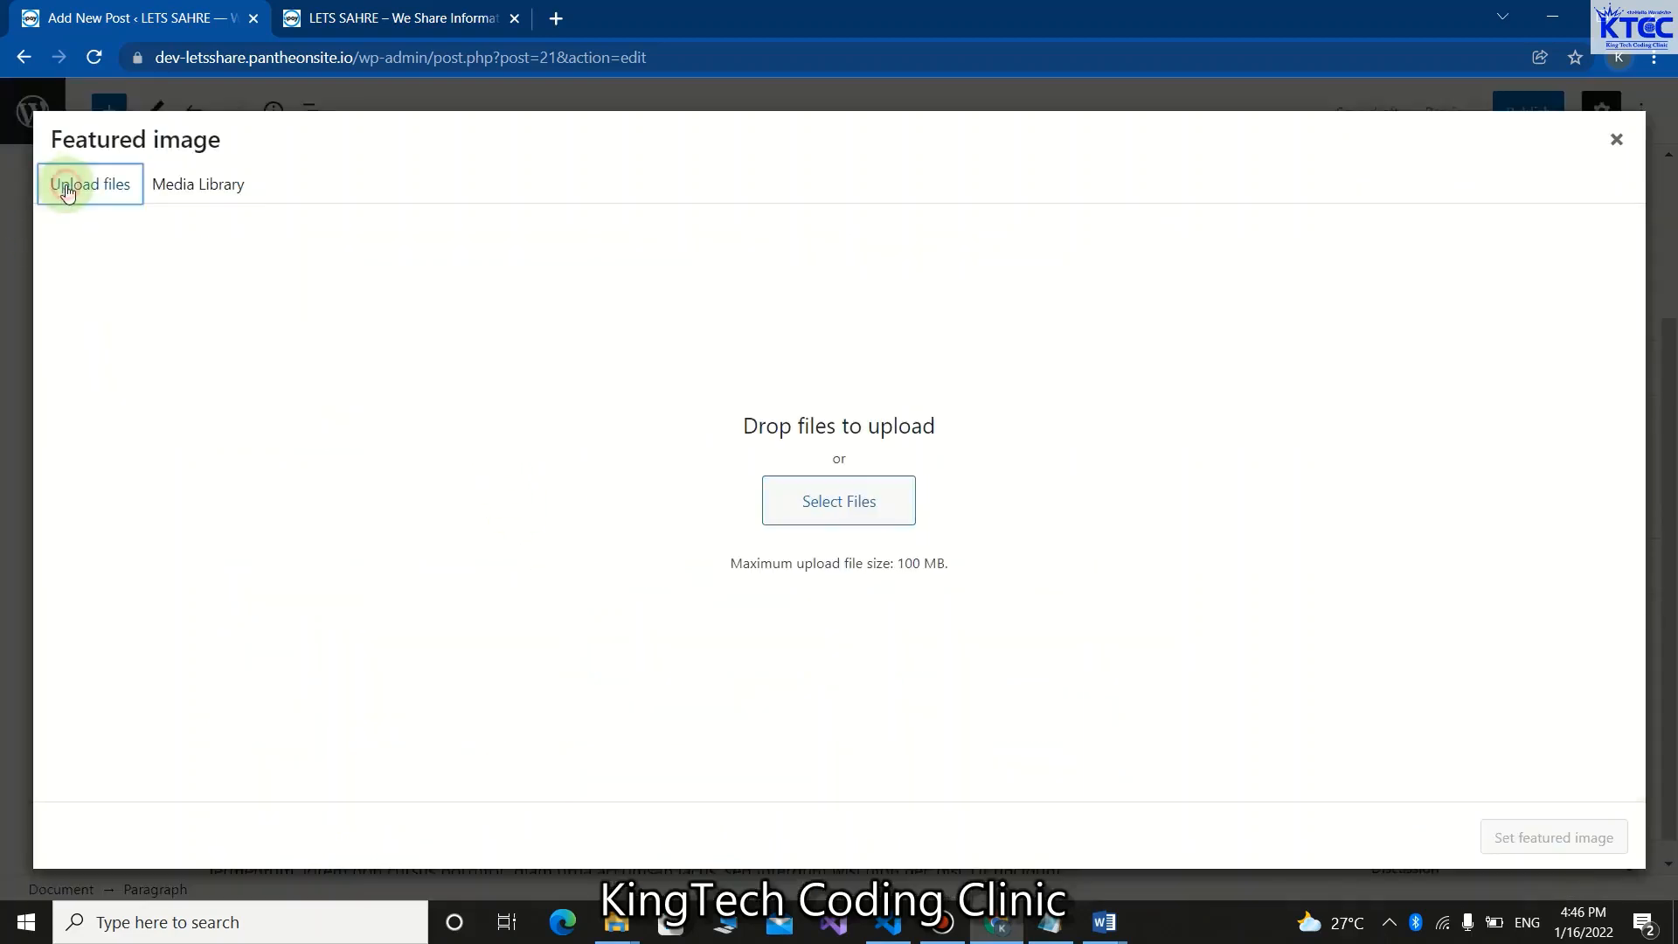
click(868, 524)
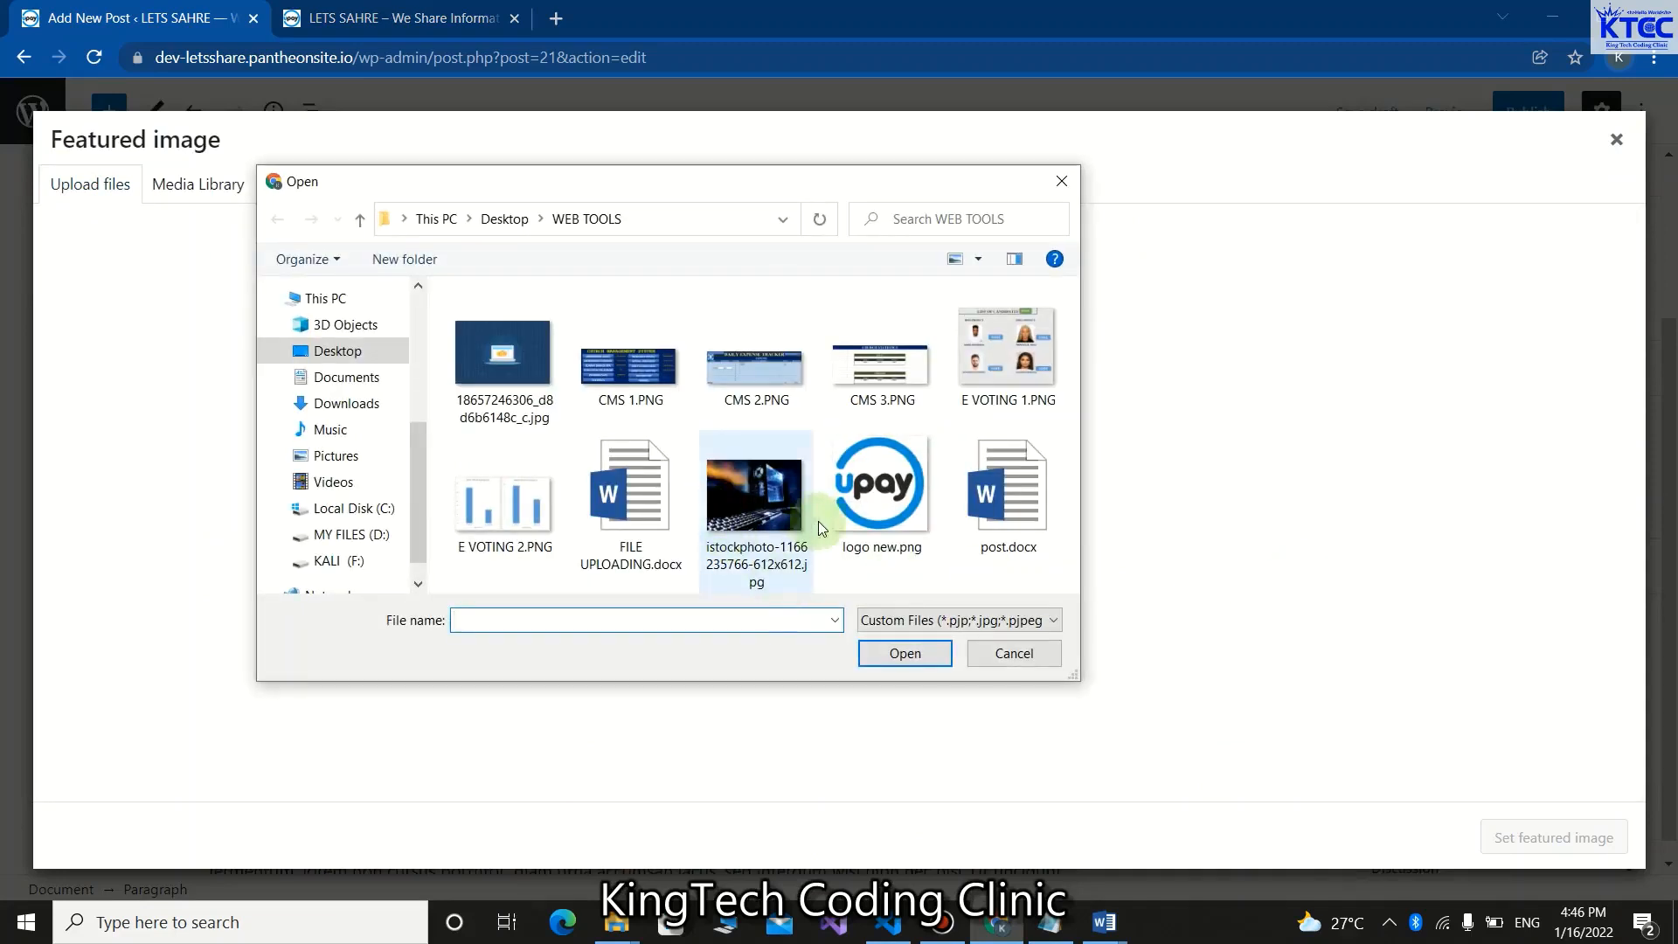
click(742, 485)
click(906, 653)
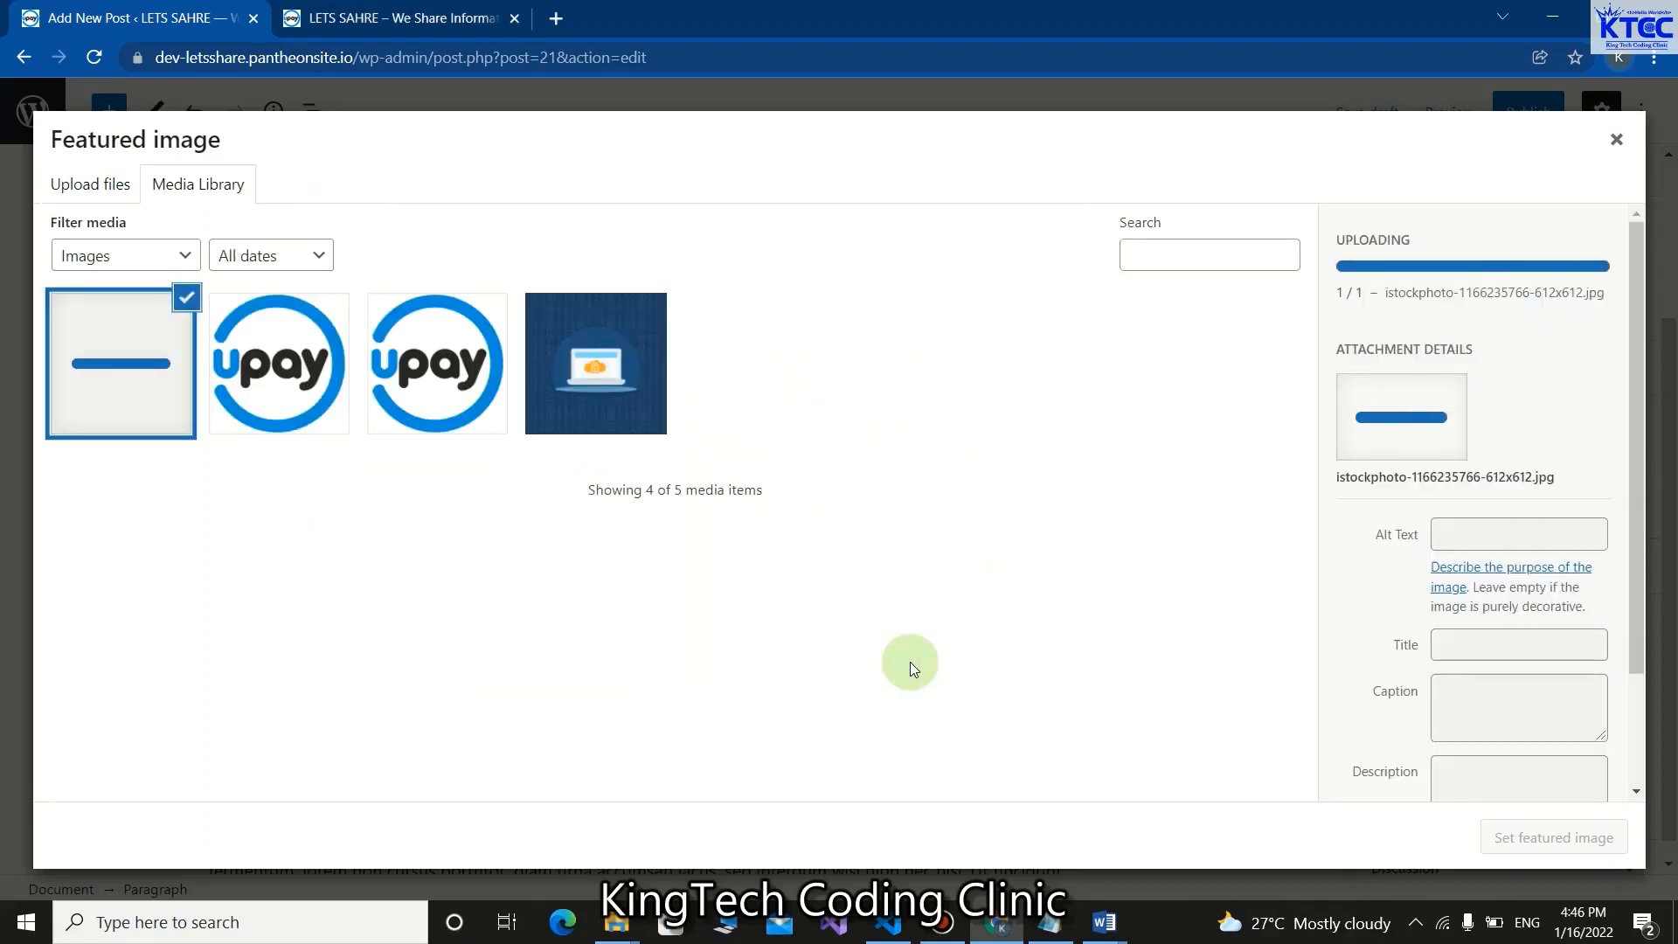
click(1542, 837)
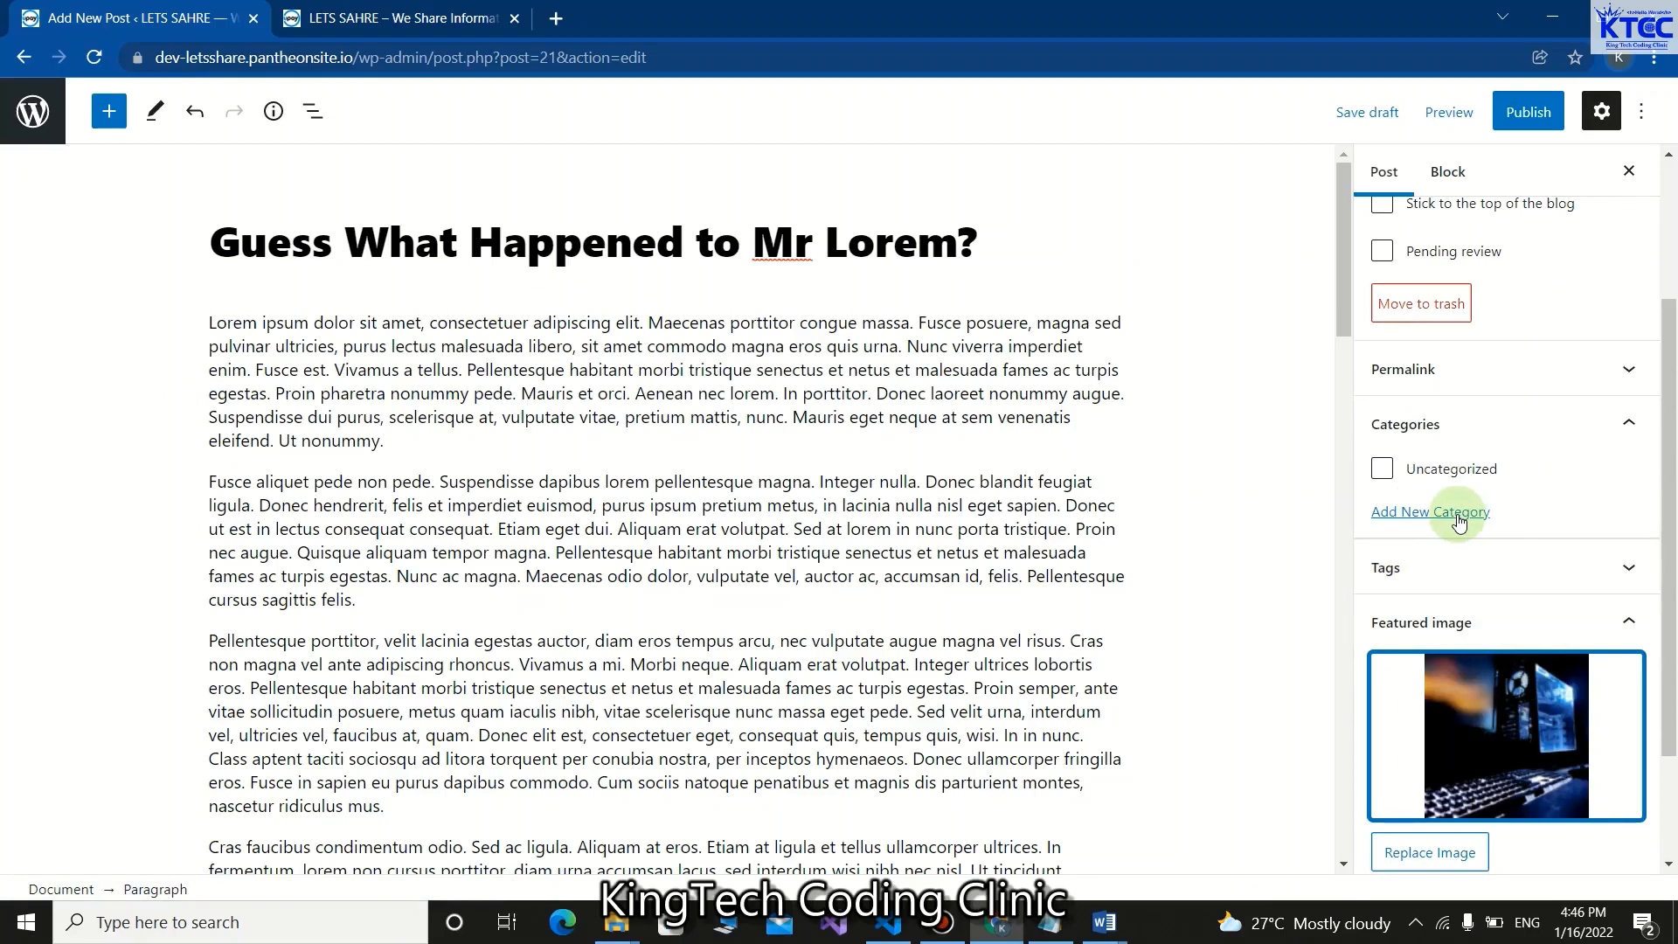
Create a new category named "News" without a parent and assign it to the post.
click(1460, 518)
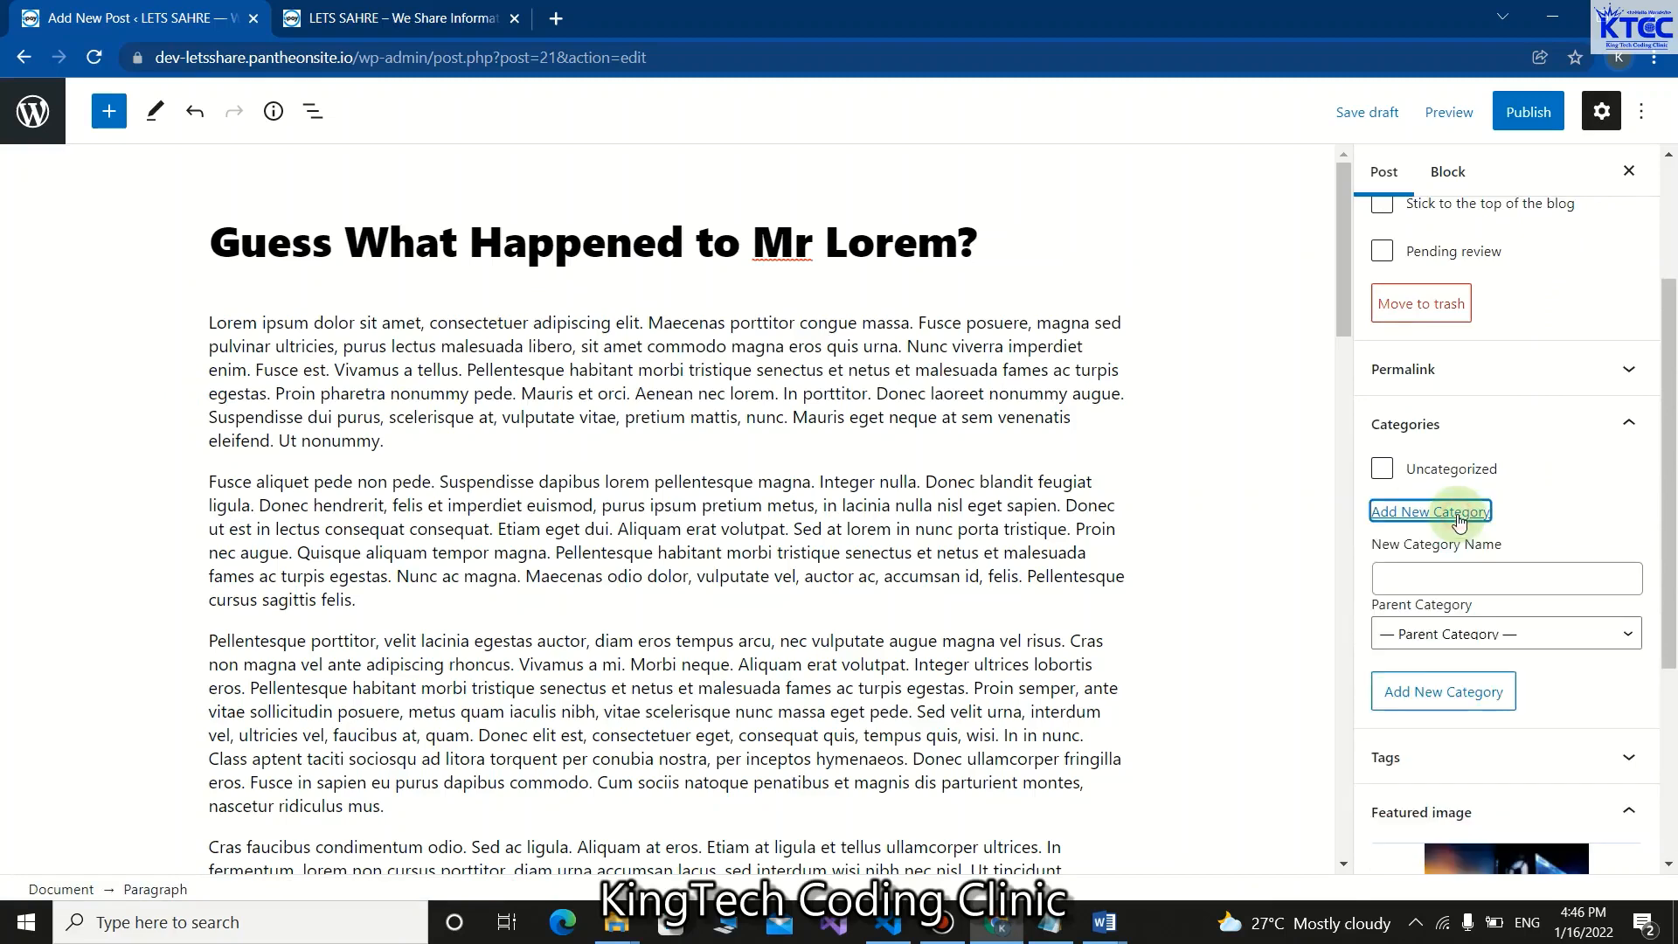
click(1438, 579)
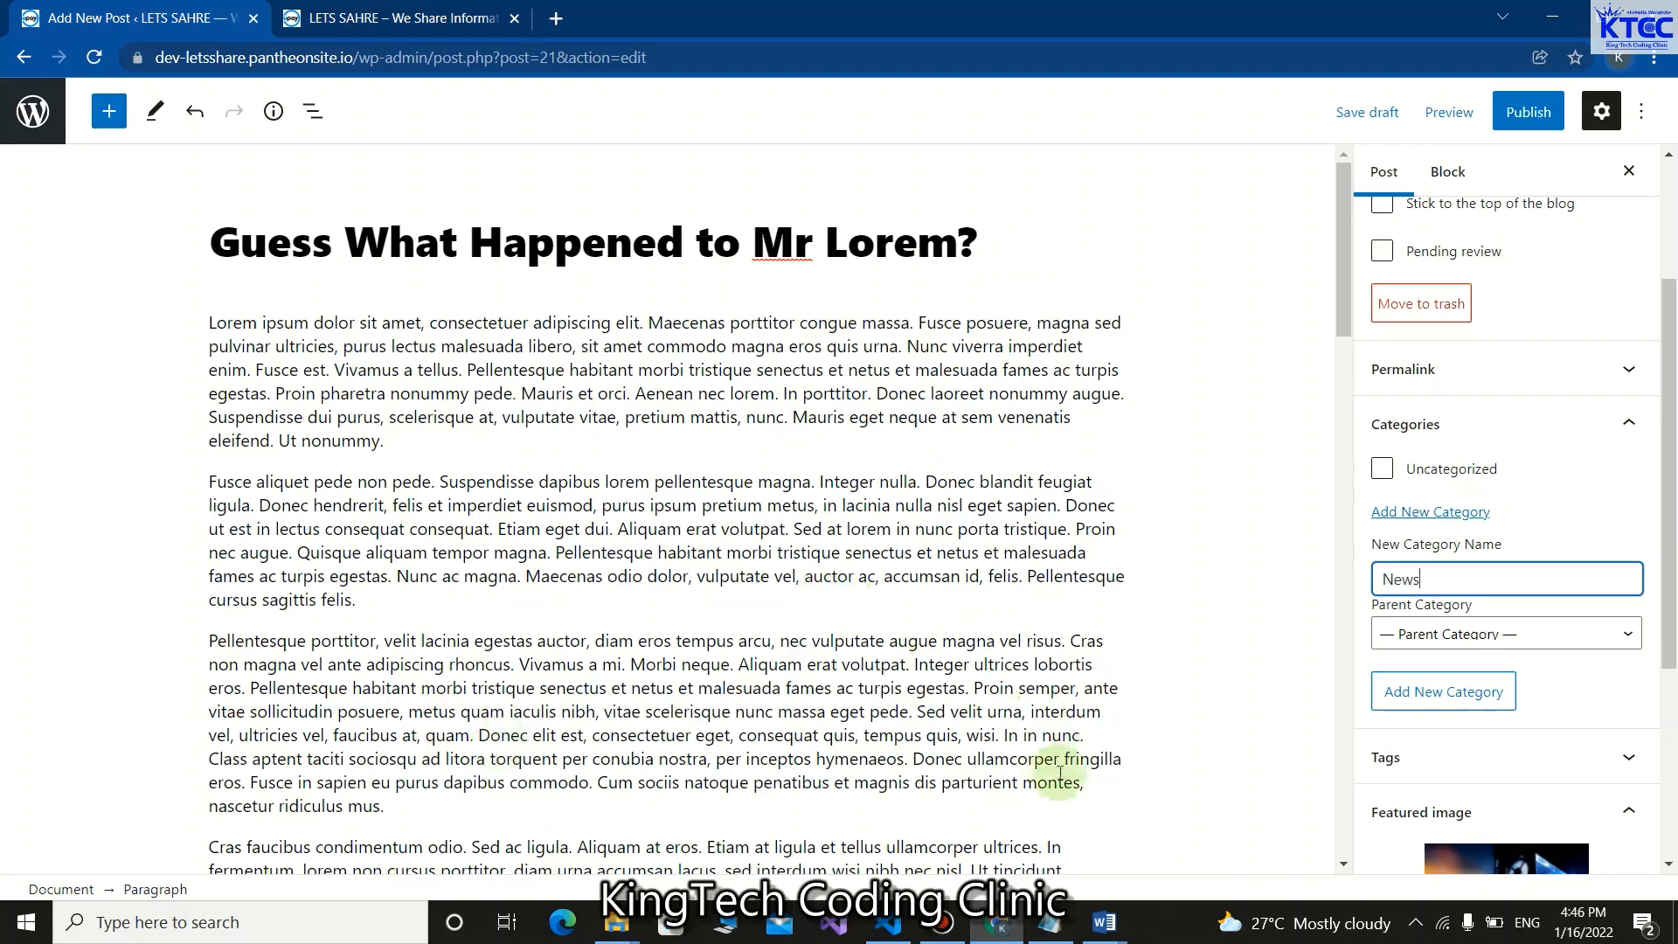
click(1419, 696)
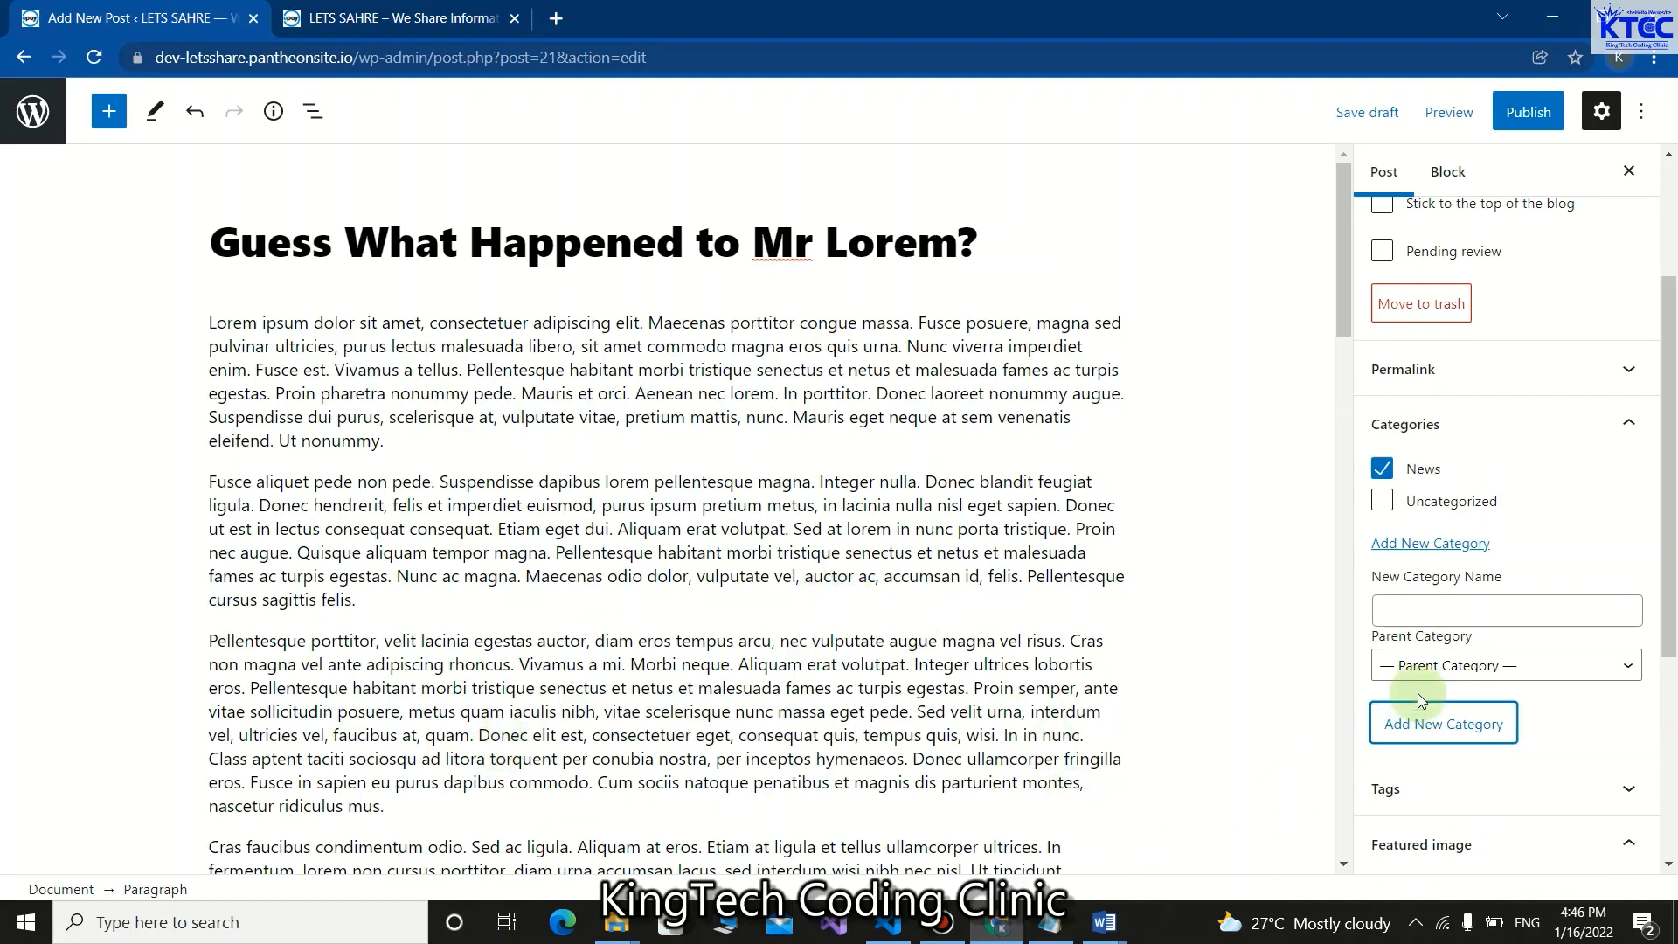
scroll(1433, 689, down, 2)
scroll(1432, 688, up, 2)
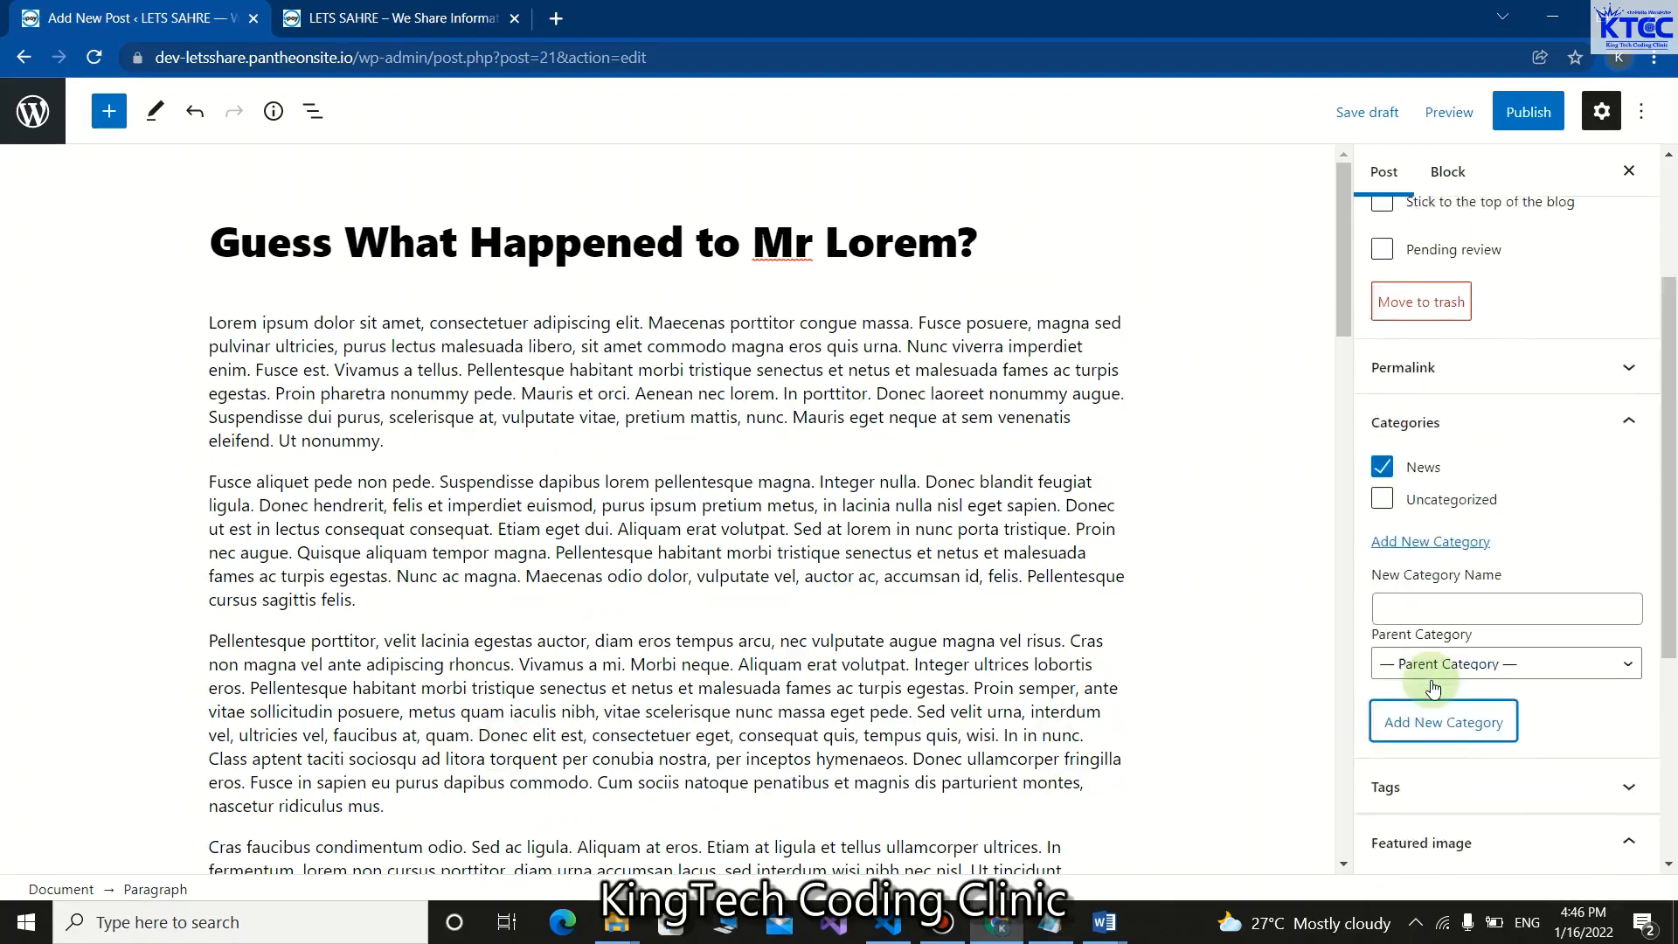
scroll(1433, 689, down, 3)
scroll(1433, 688, up, 5)
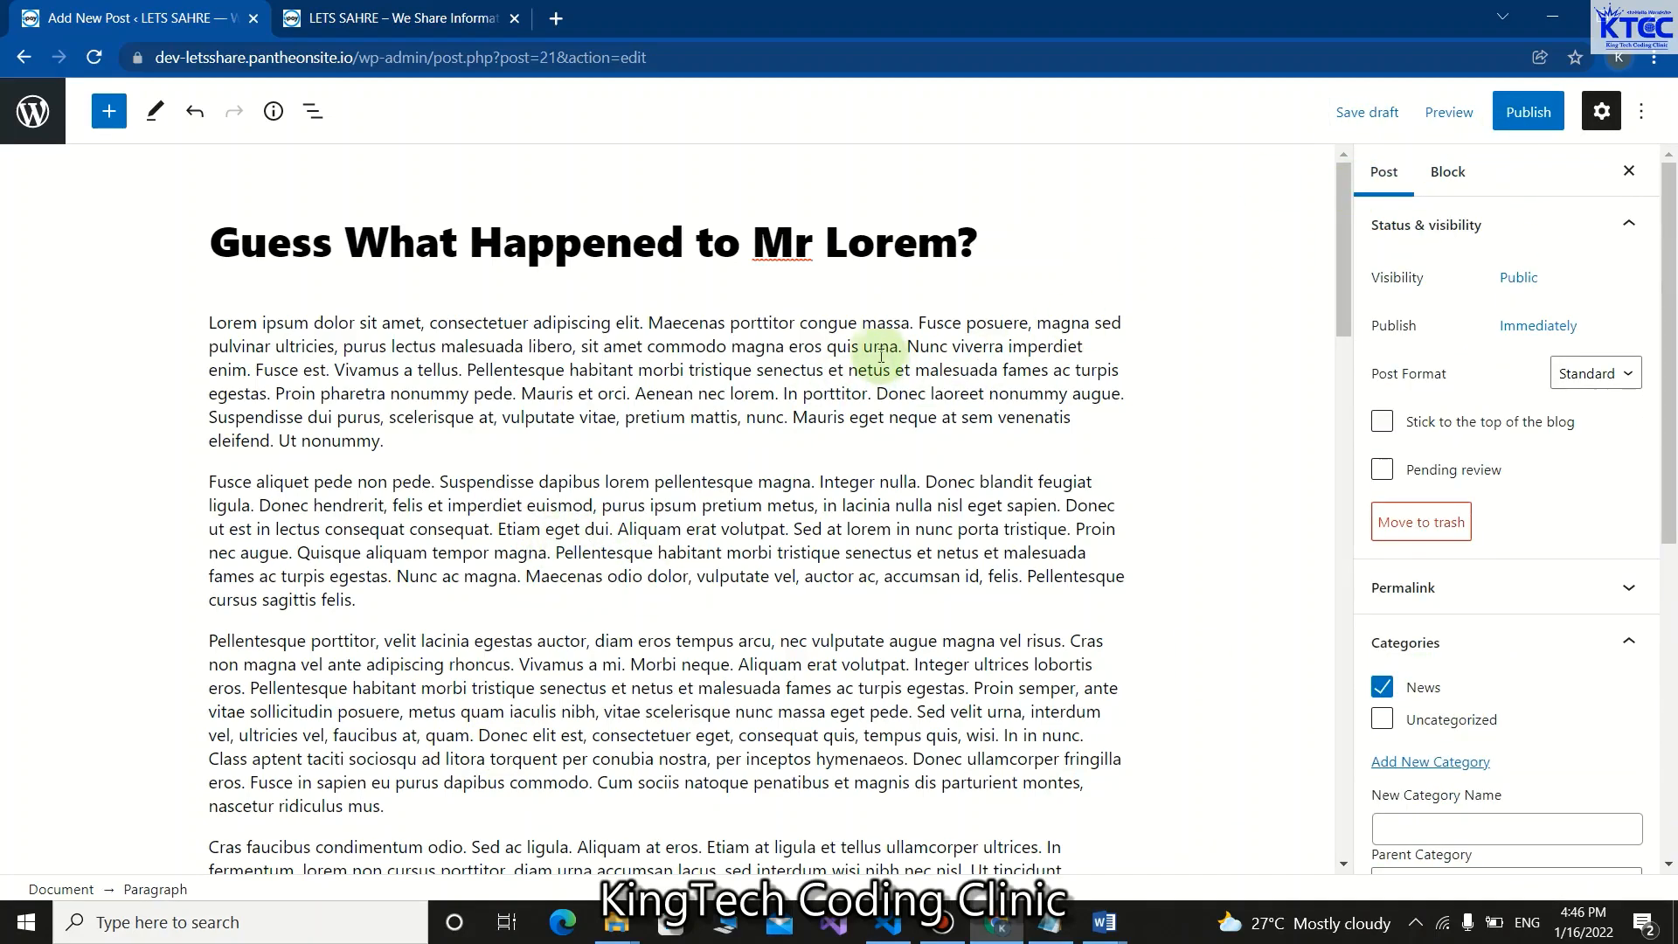
Add a period after "Mr" in the post title and publish the post.
click(811, 243)
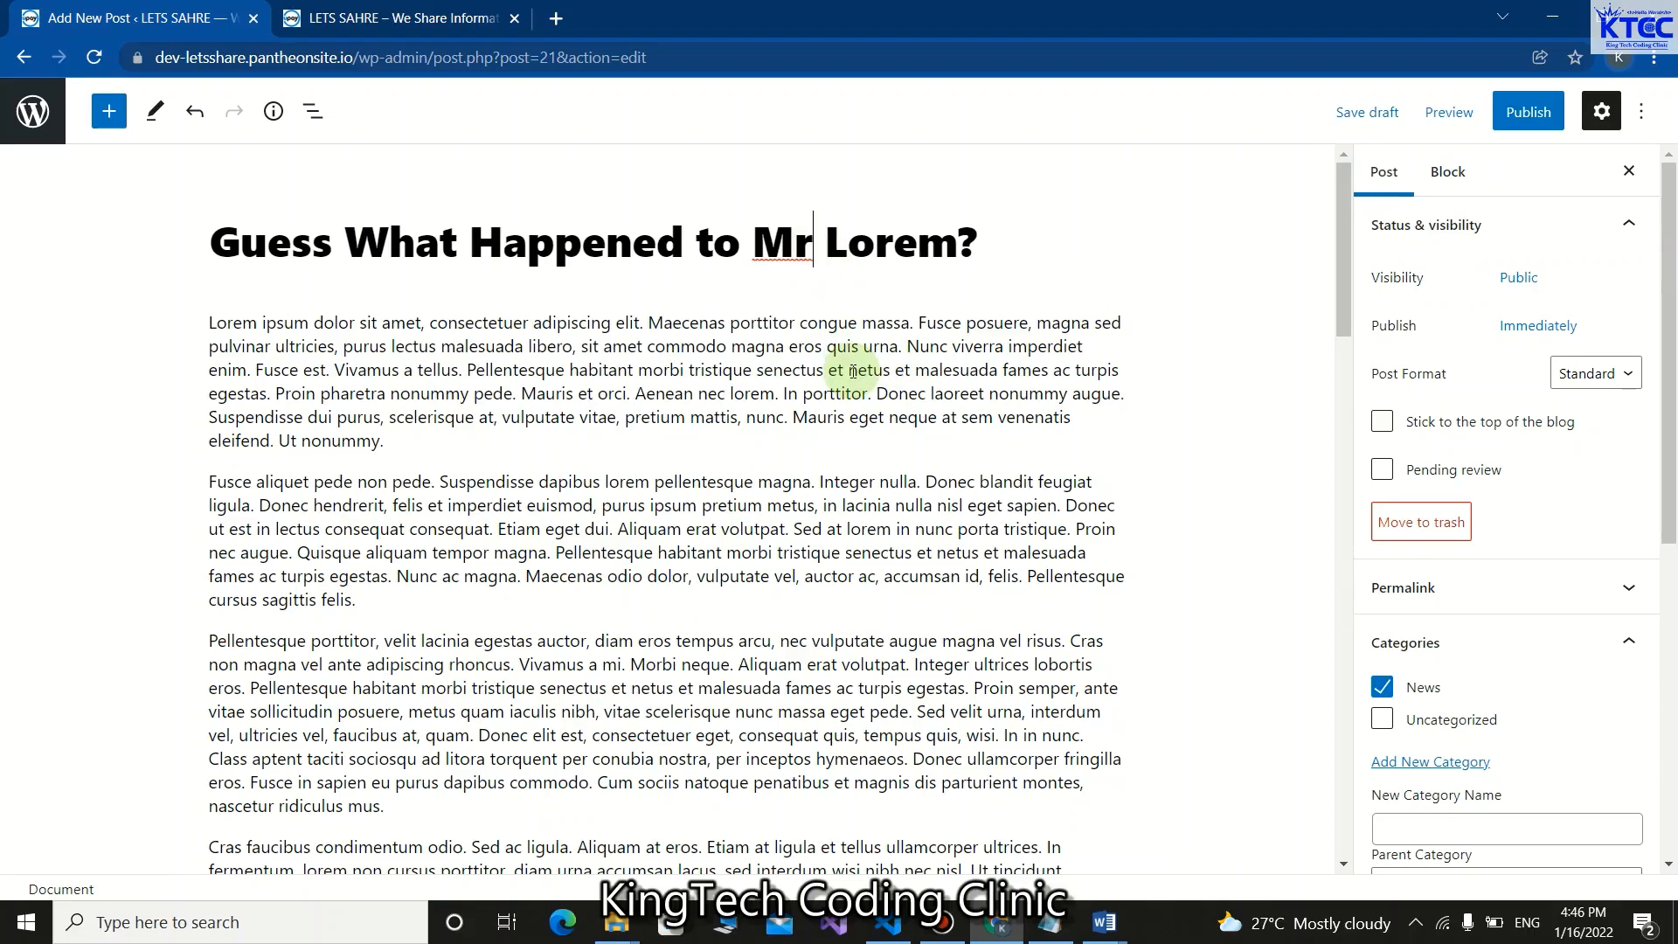
text(.)
click(1367, 111)
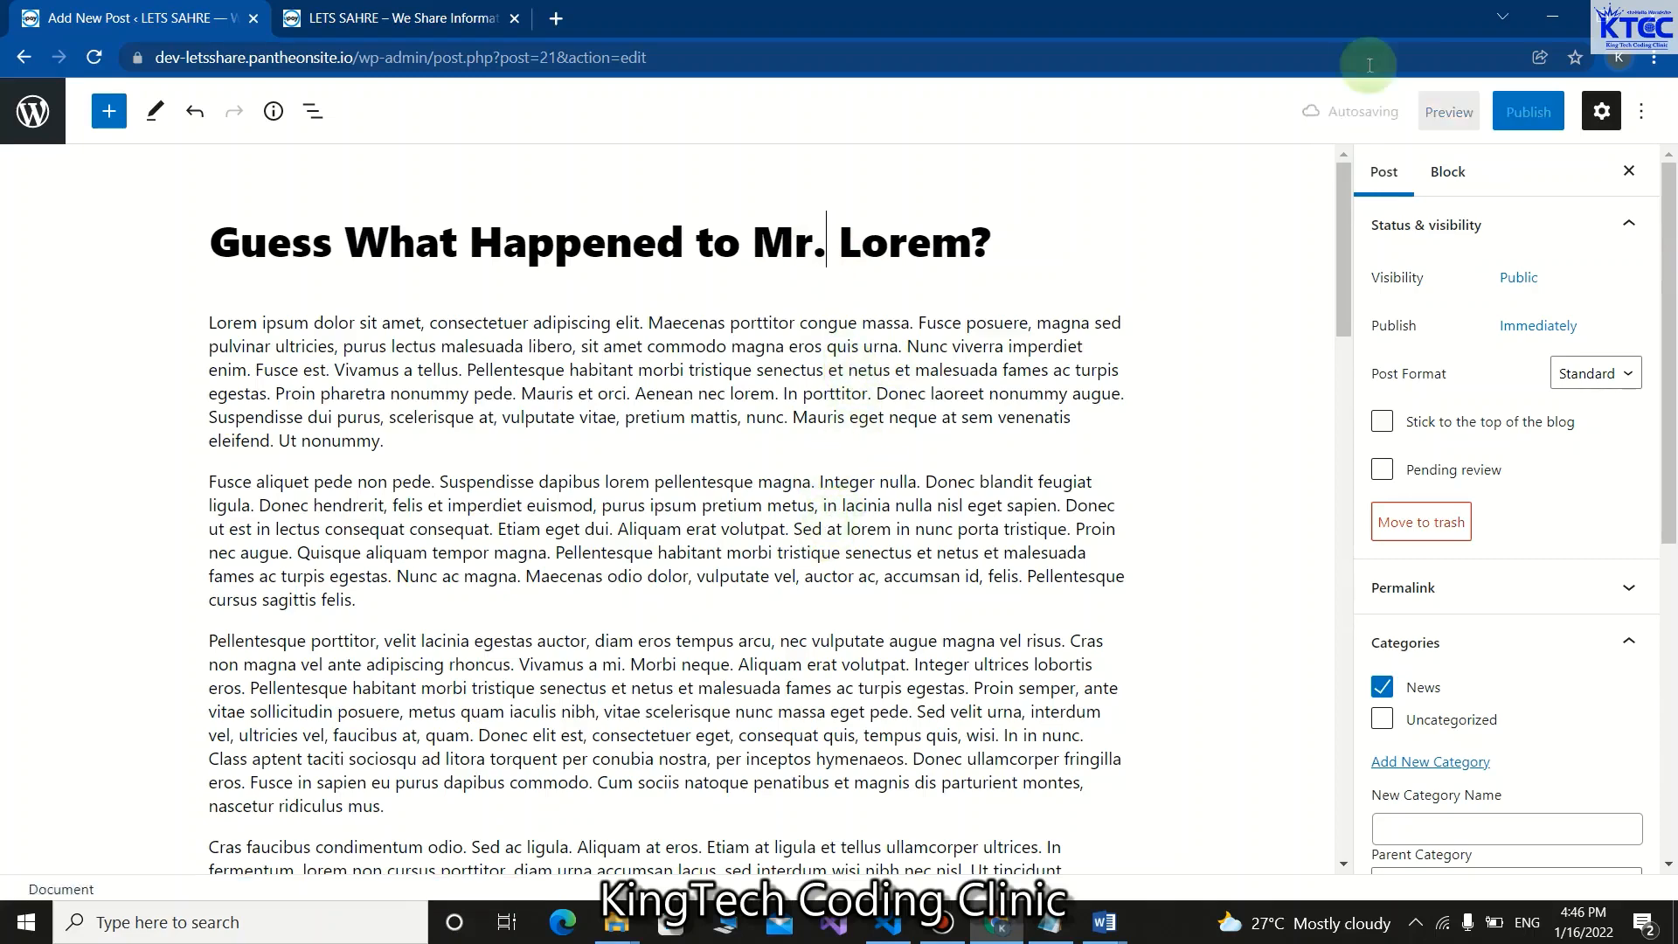
click(1524, 129)
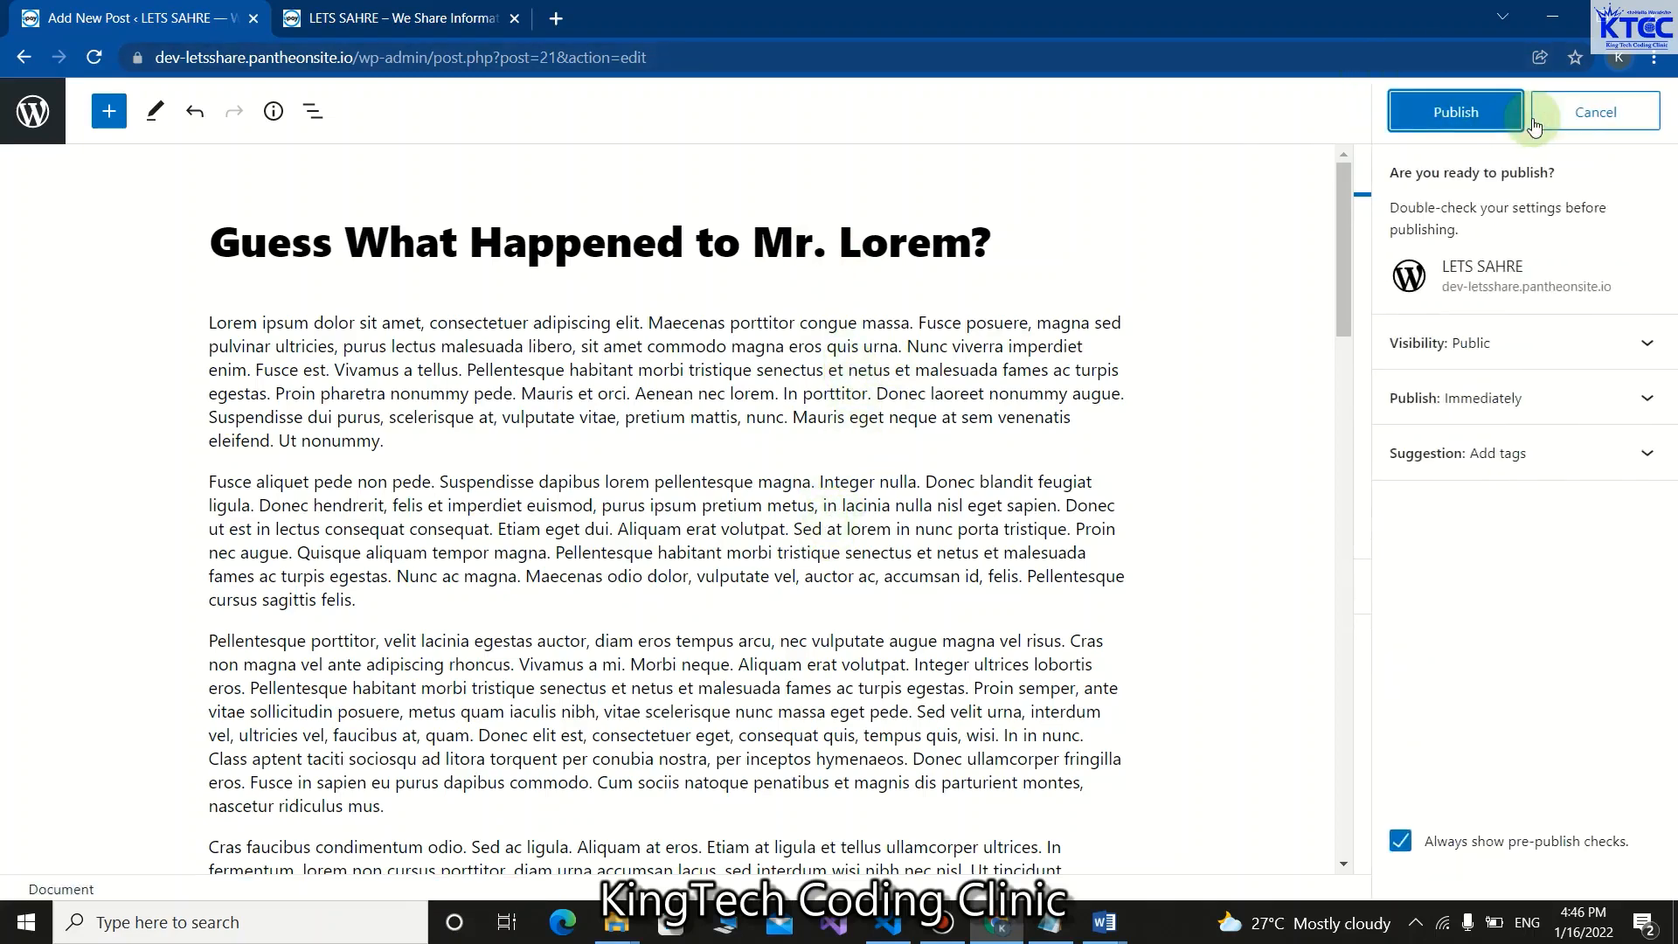
click(1442, 129)
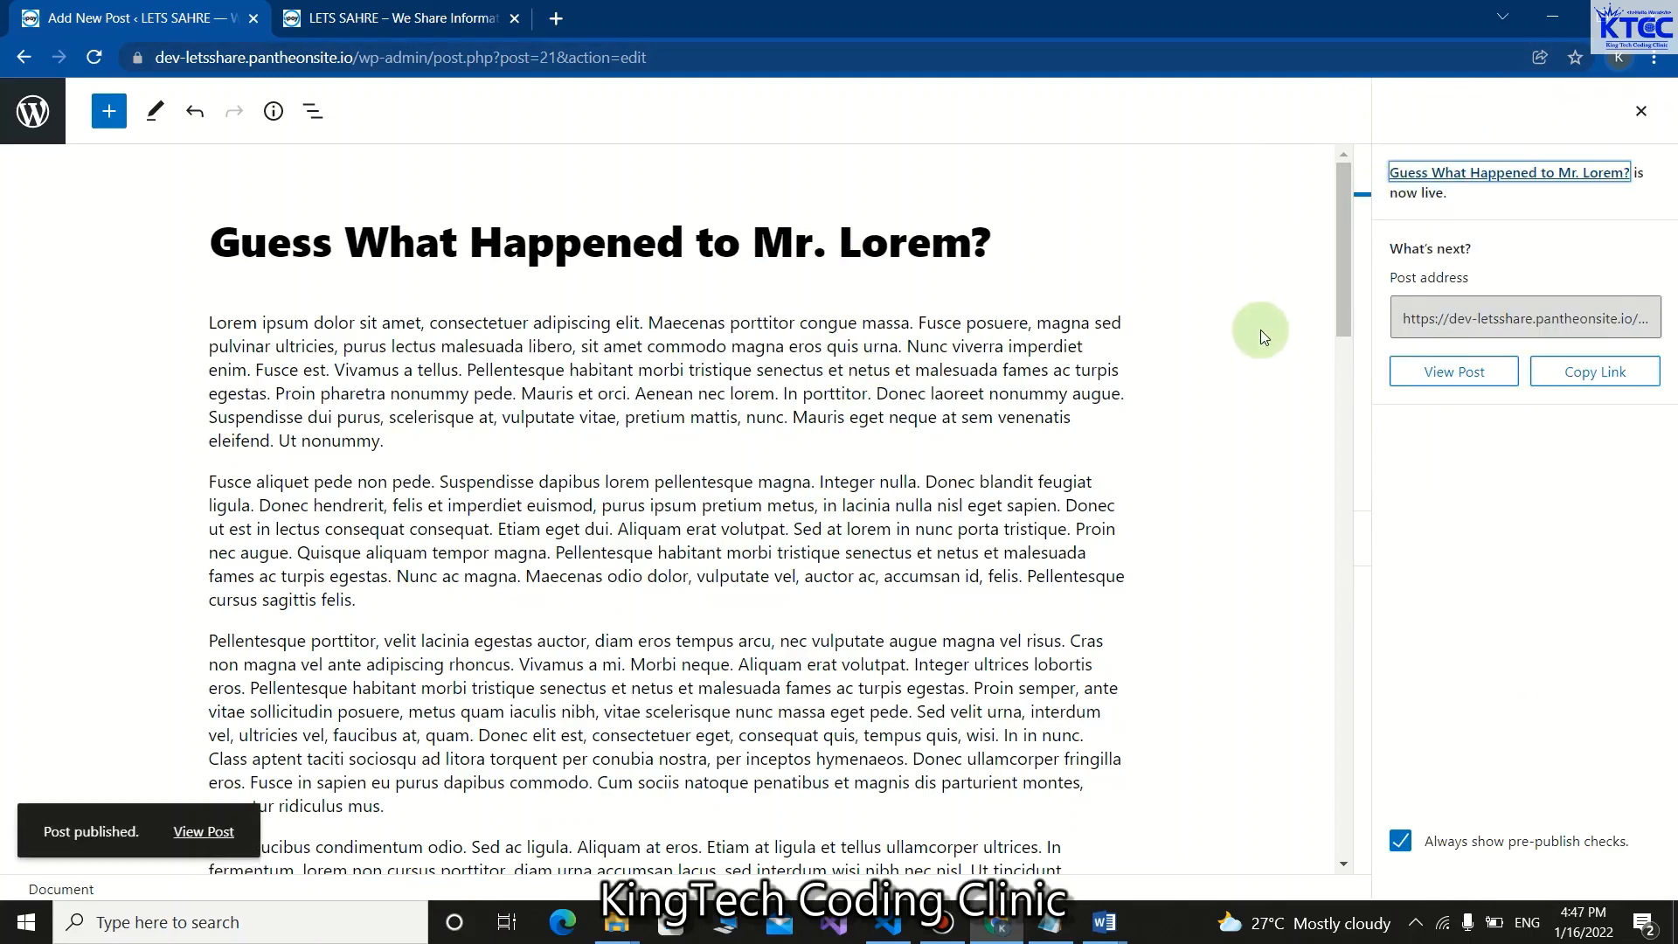
Reload the site's home page in the second tab and examine the posts' featured images and category labels.
click(422, 16)
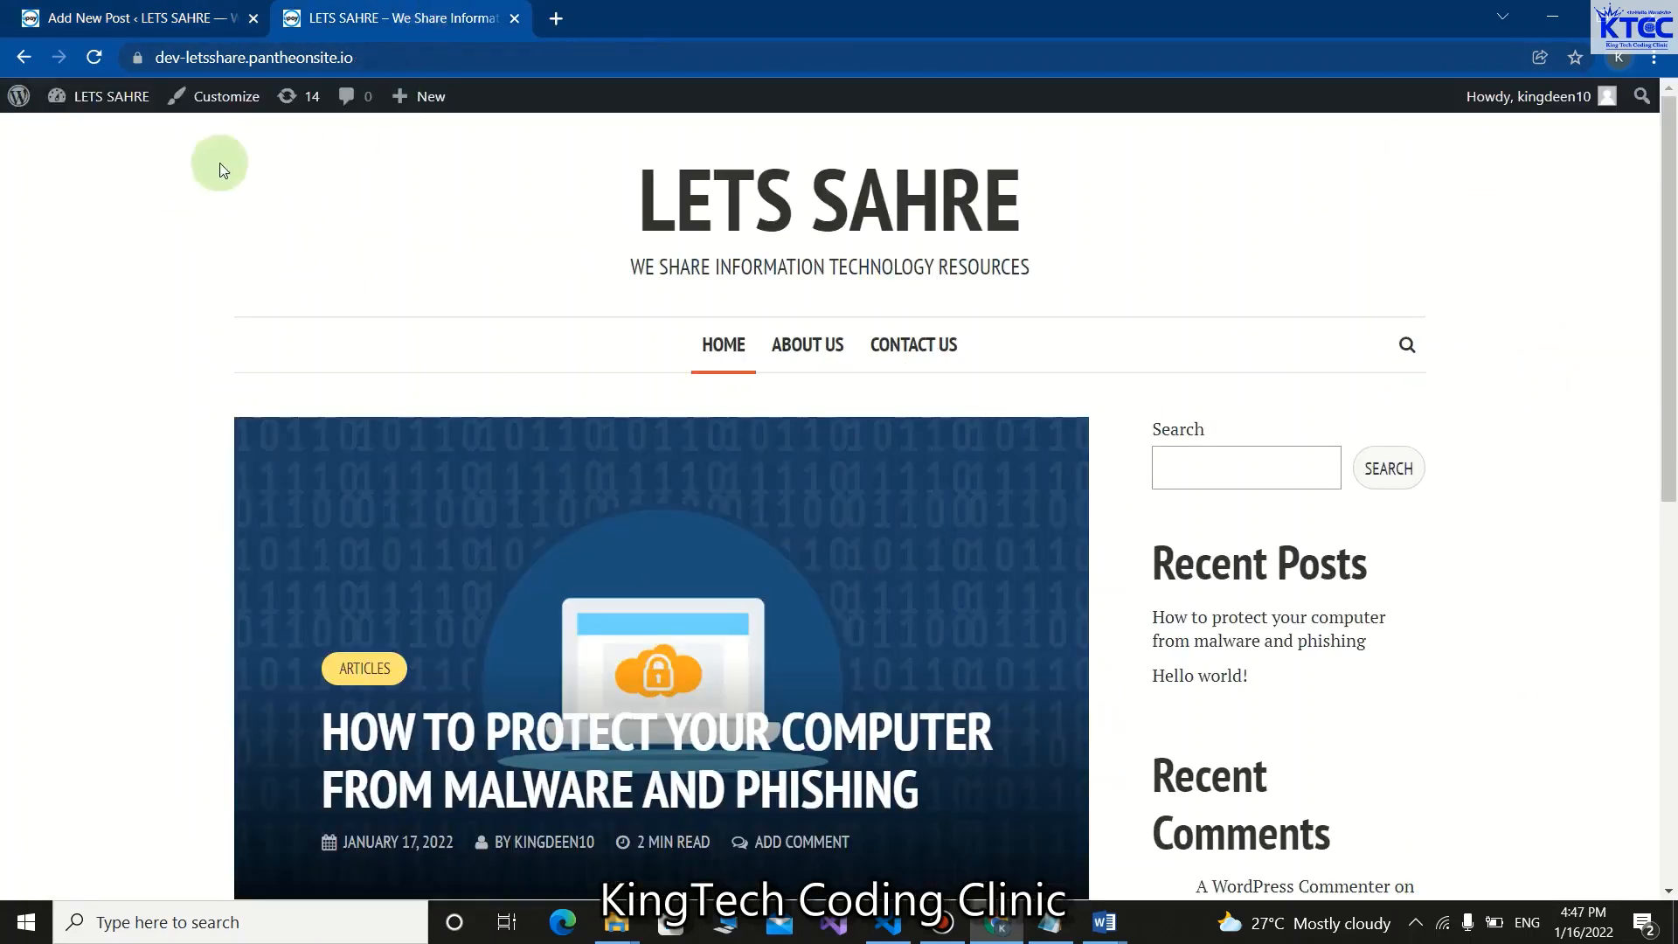
click(95, 57)
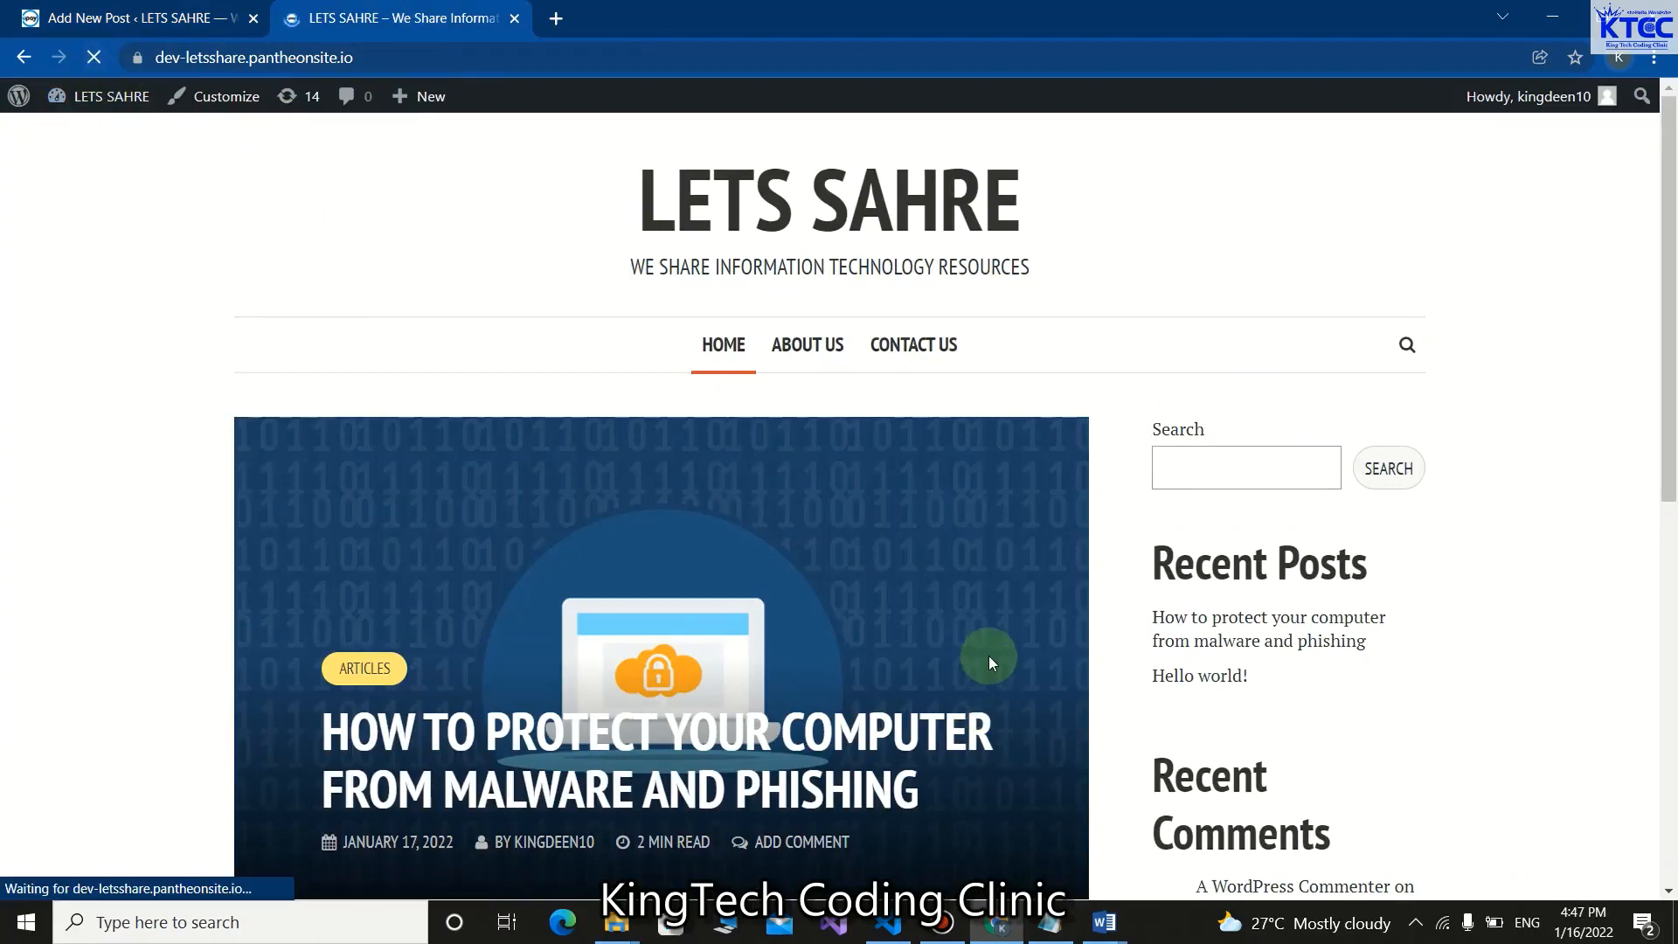
scroll(992, 627, down, 1)
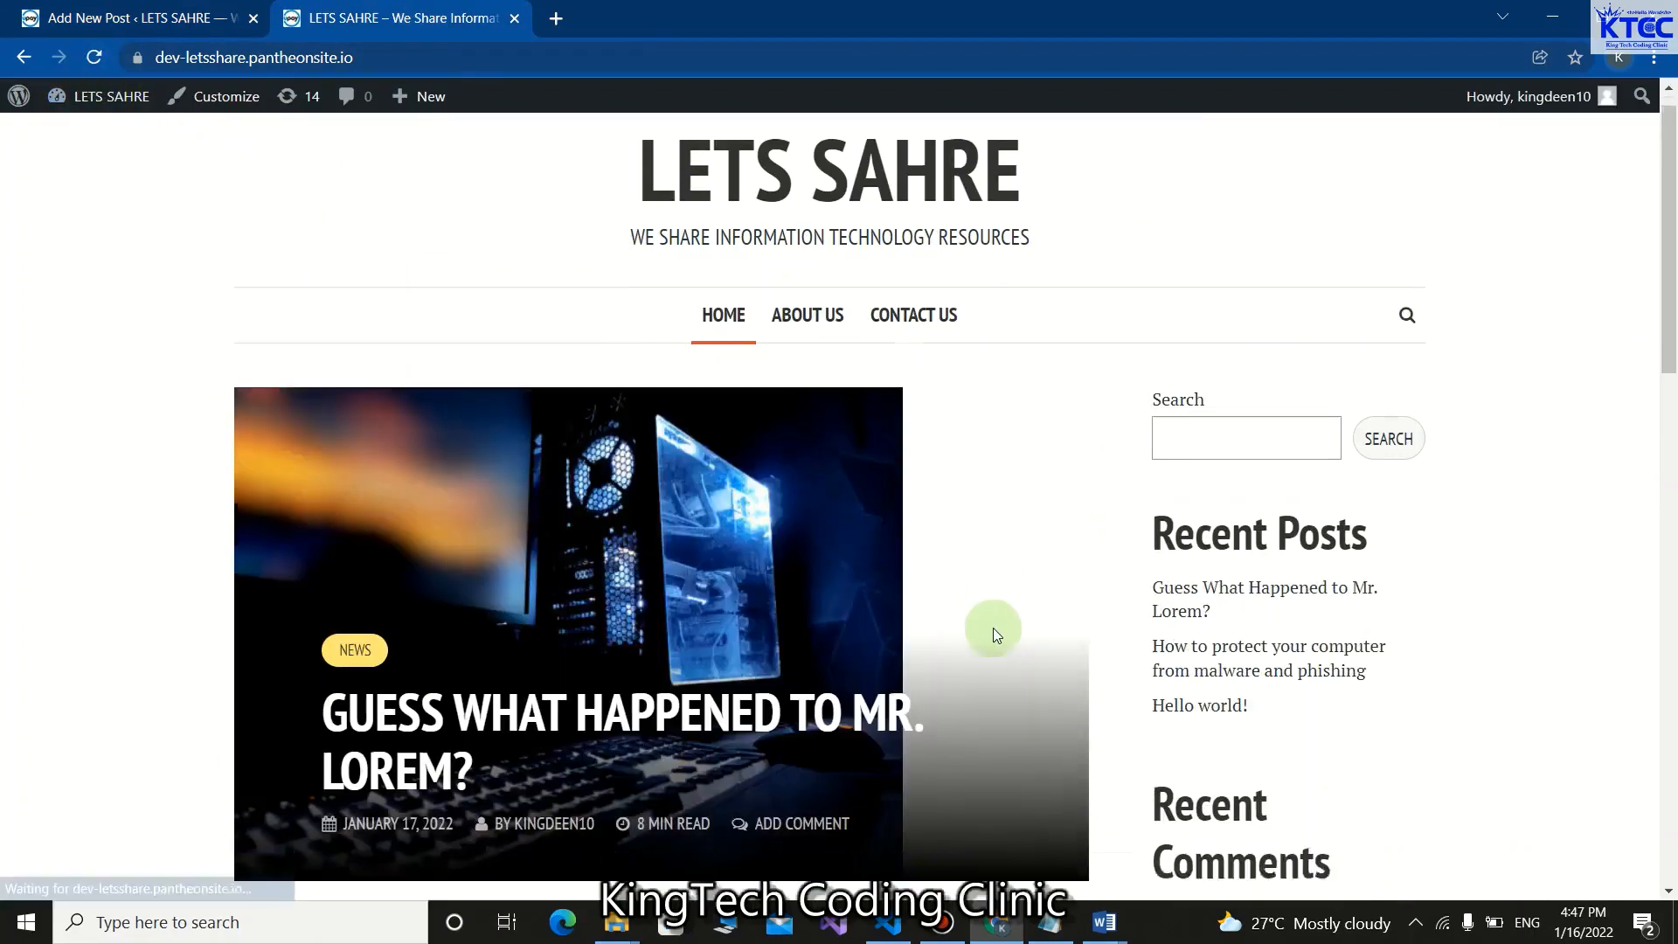
scroll(993, 628, down, 3)
scroll(993, 628, up, 2)
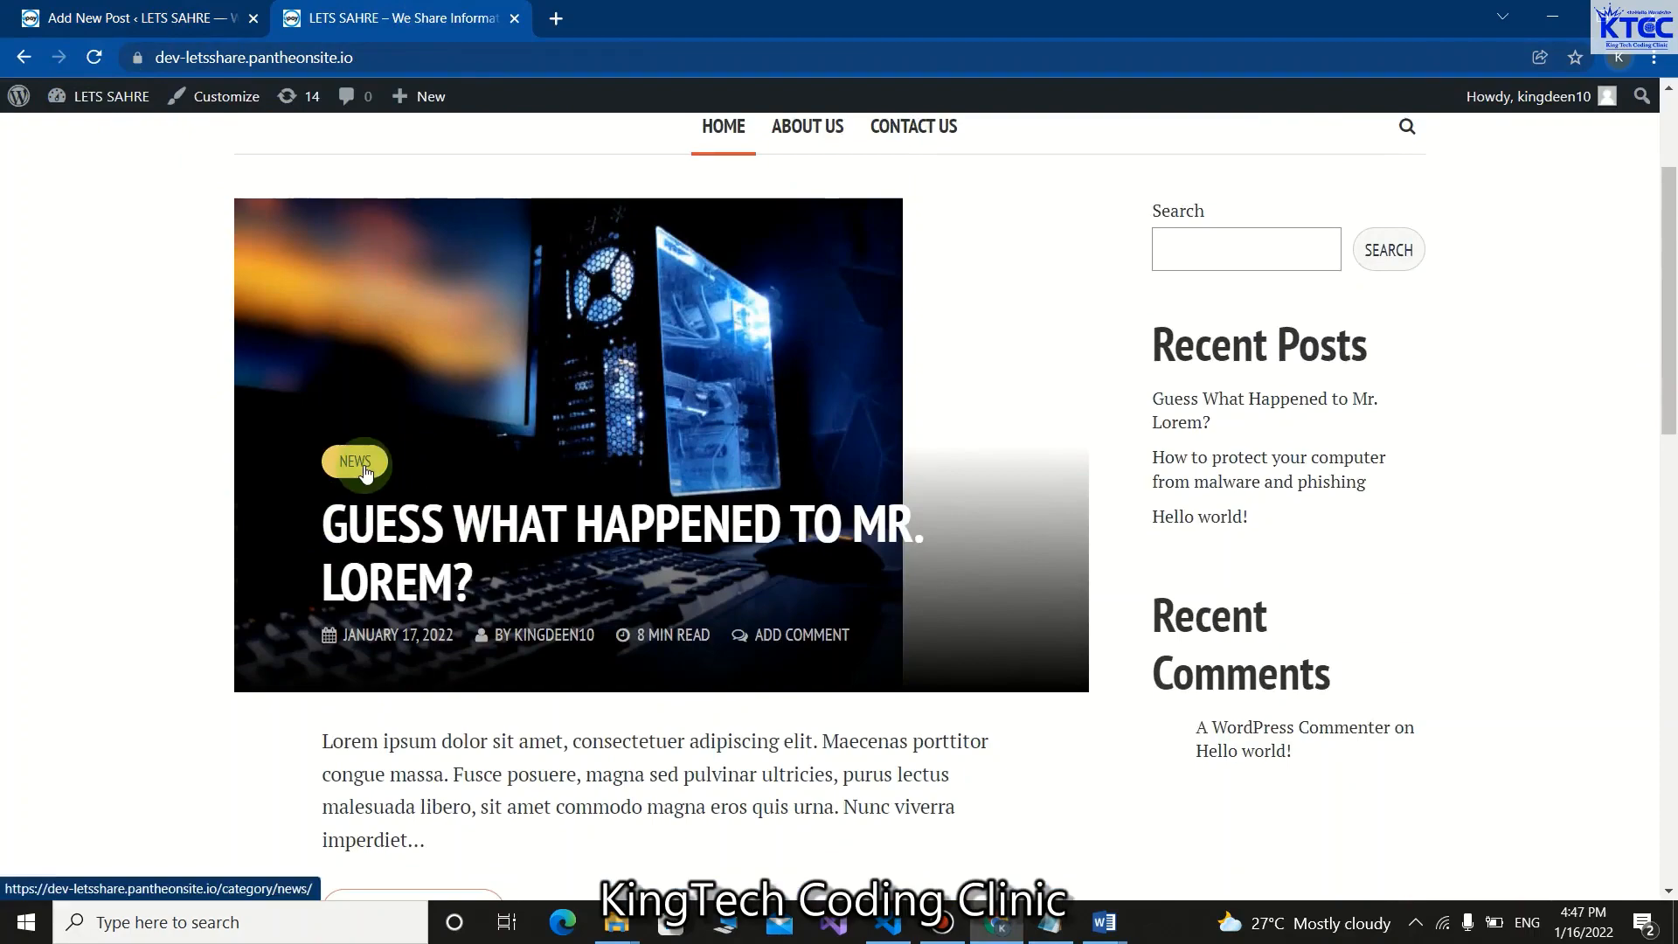
scroll(365, 472, down, 8)
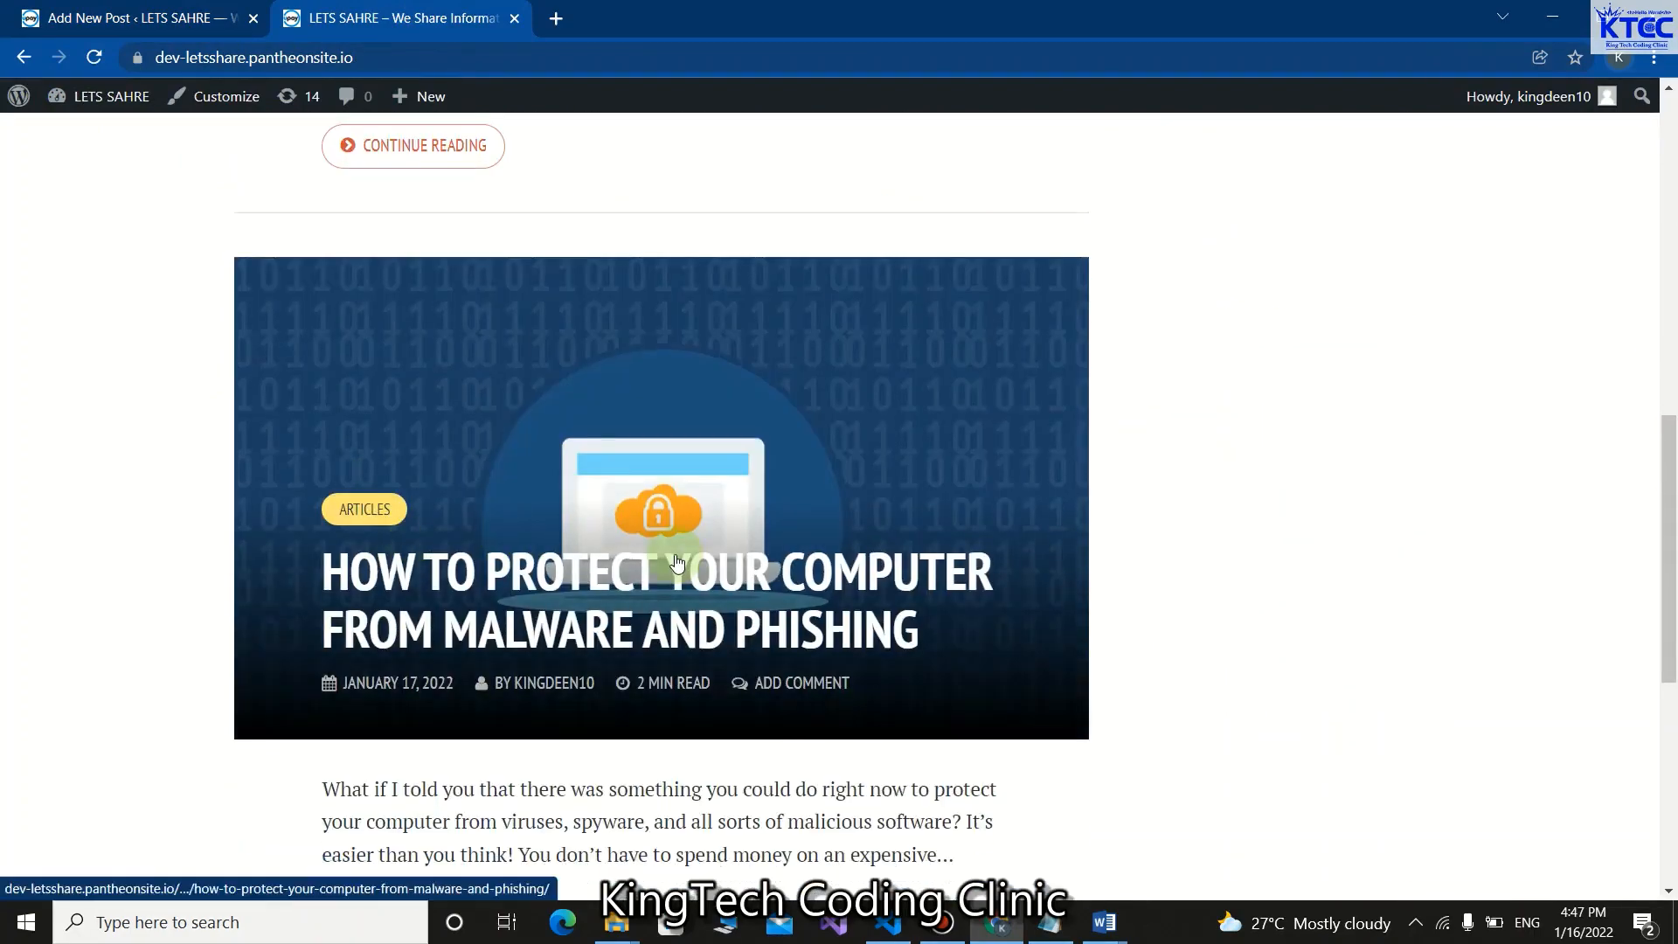
scroll(677, 562, up, 10)
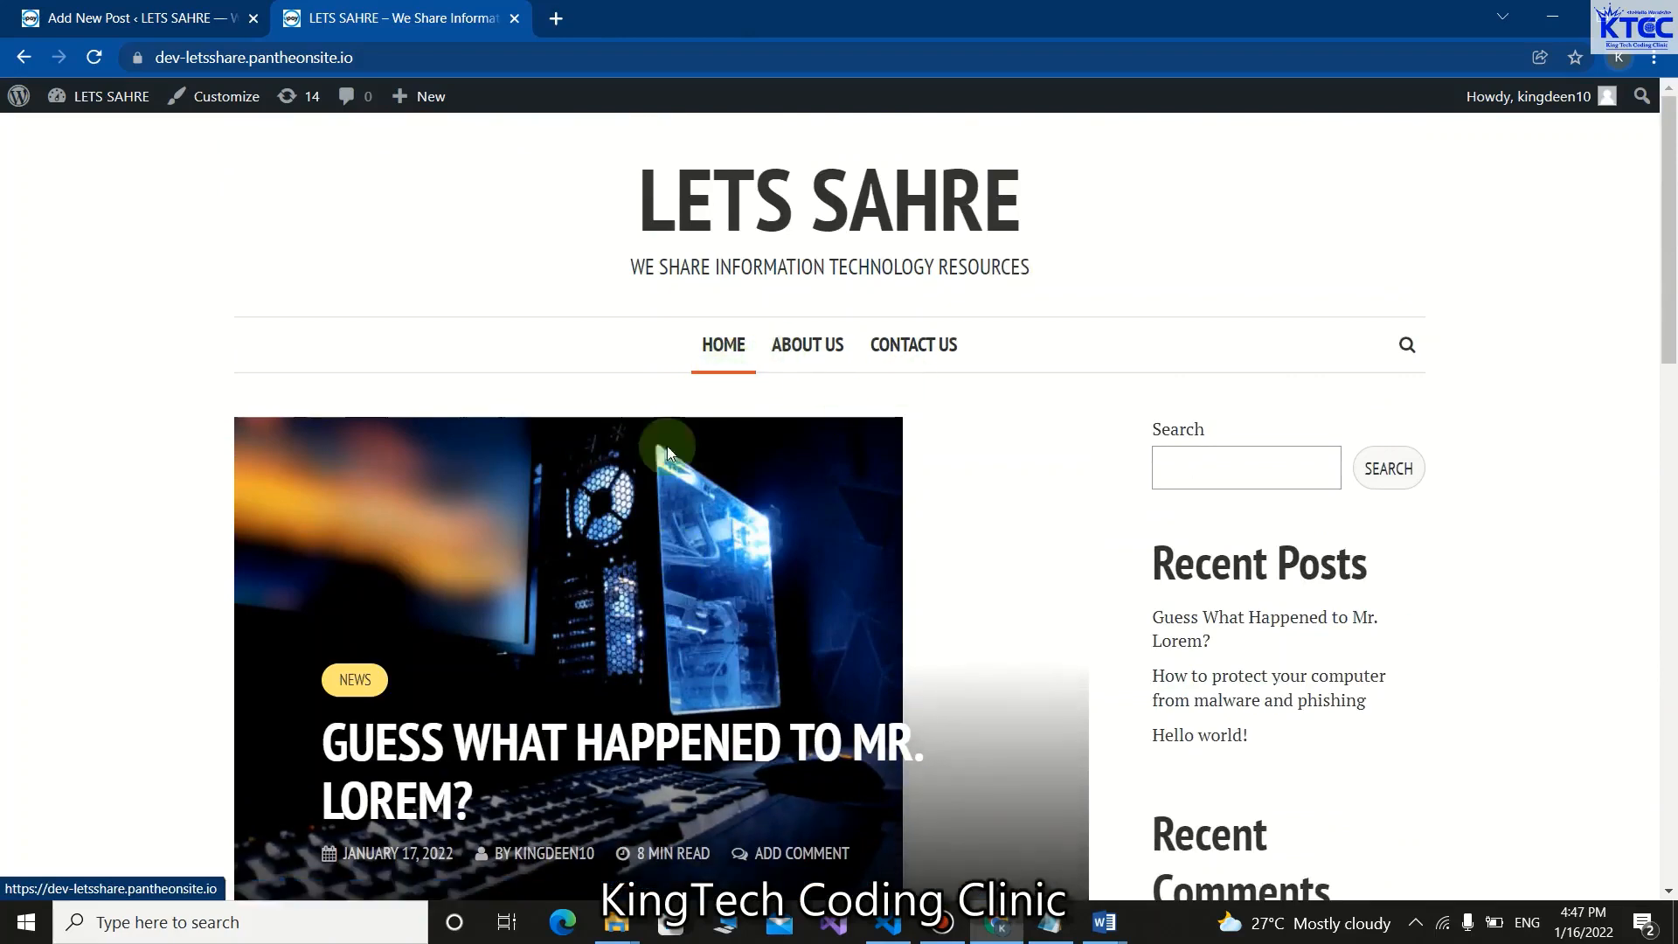
scroll(443, 657, down, 5)
scroll(423, 691, down, 5)
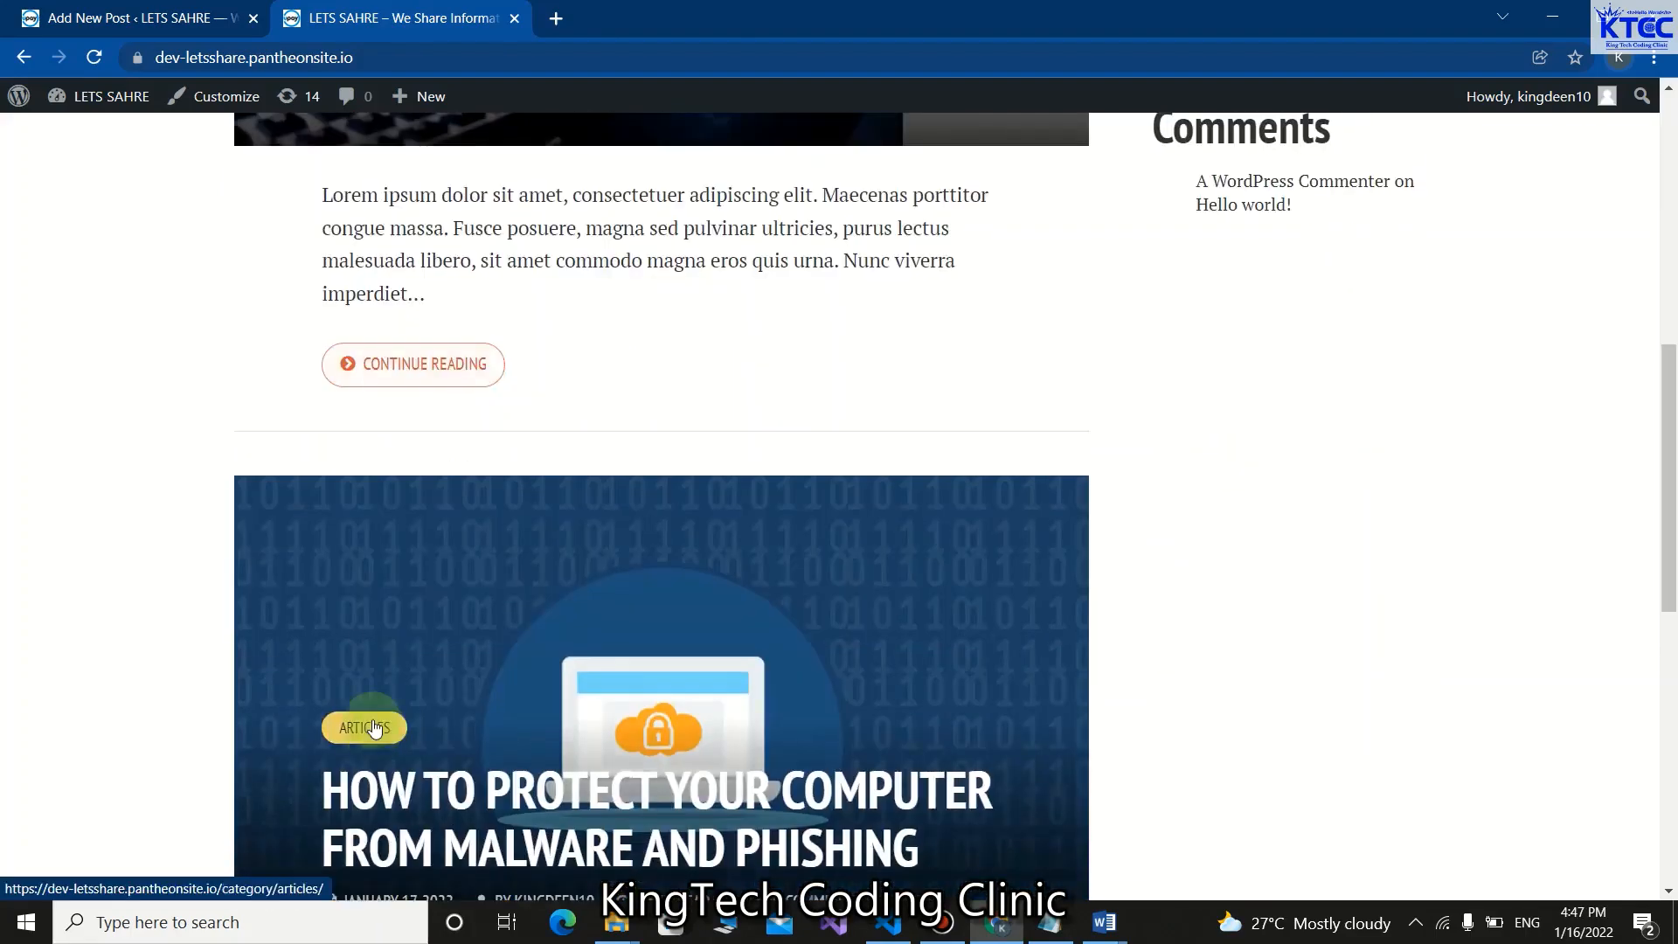
Leave the published post's editor in the first tab and open the site's navigation menu management from the admin dashboard.
scroll(525, 681, up, 10)
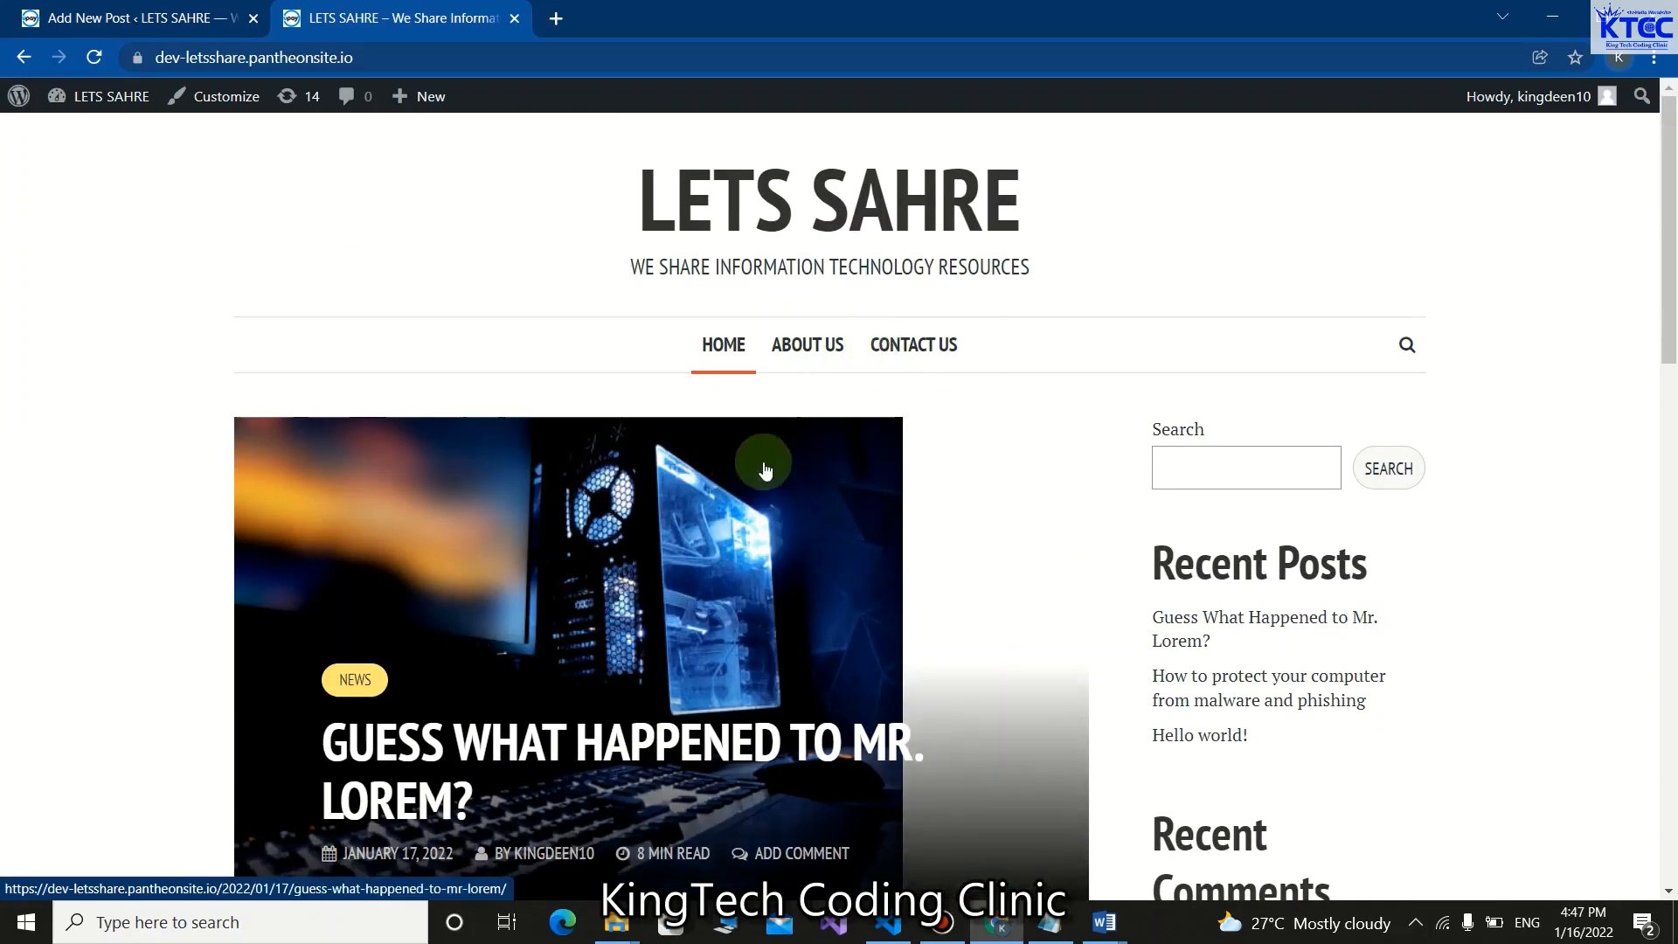
click(140, 19)
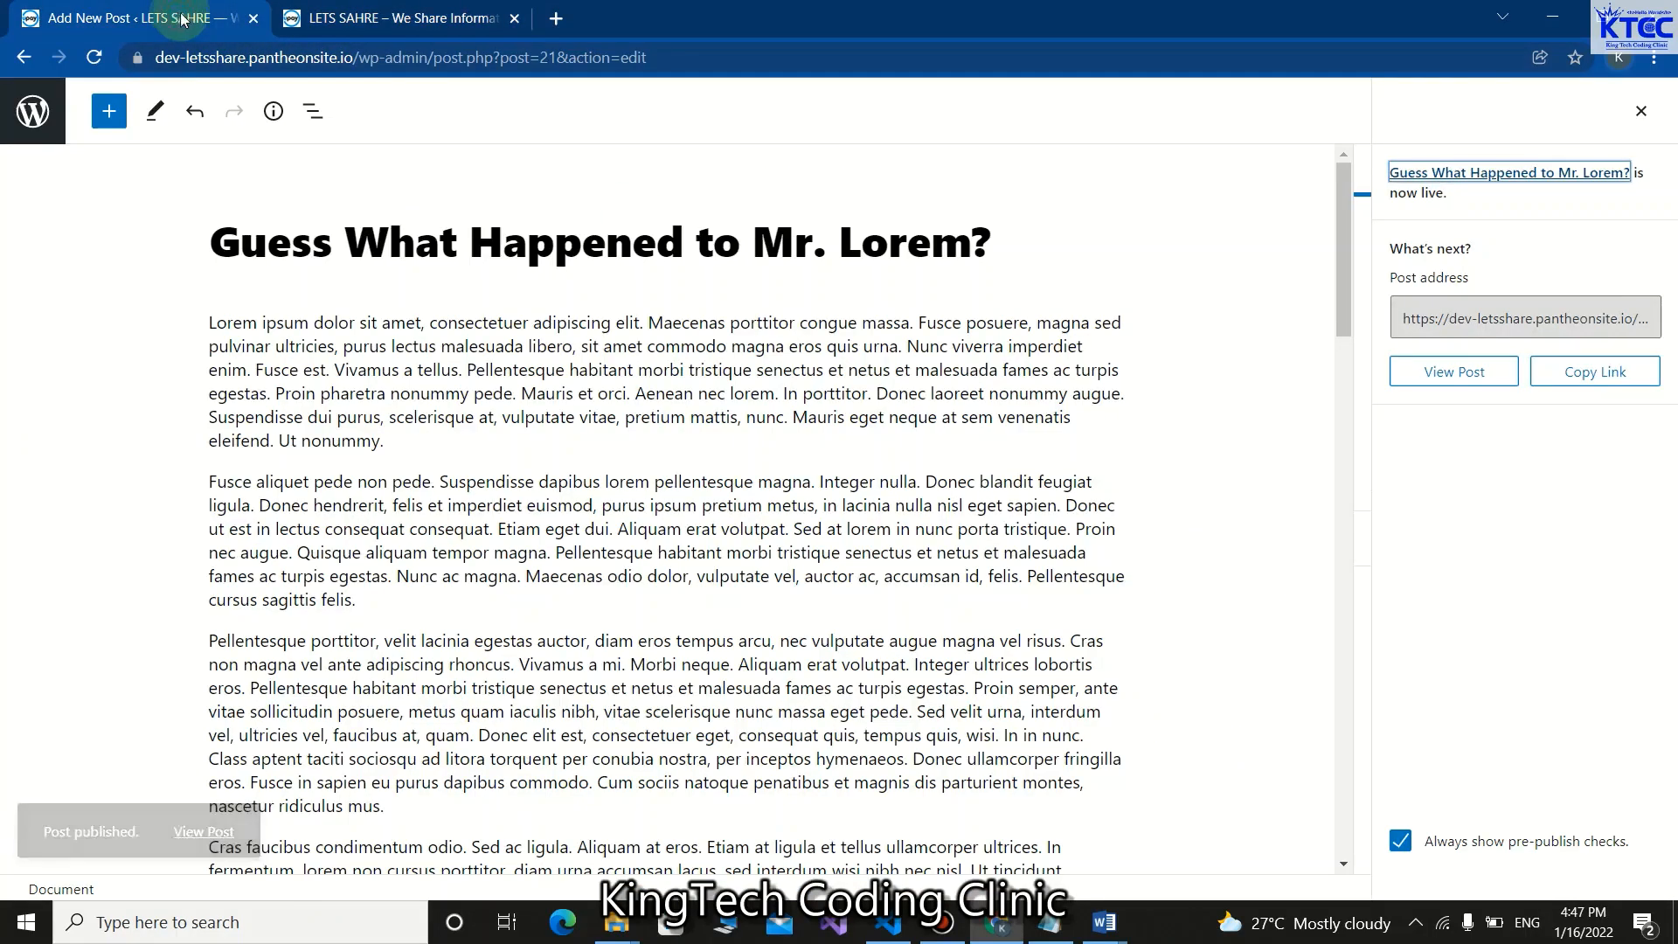
click(23, 60)
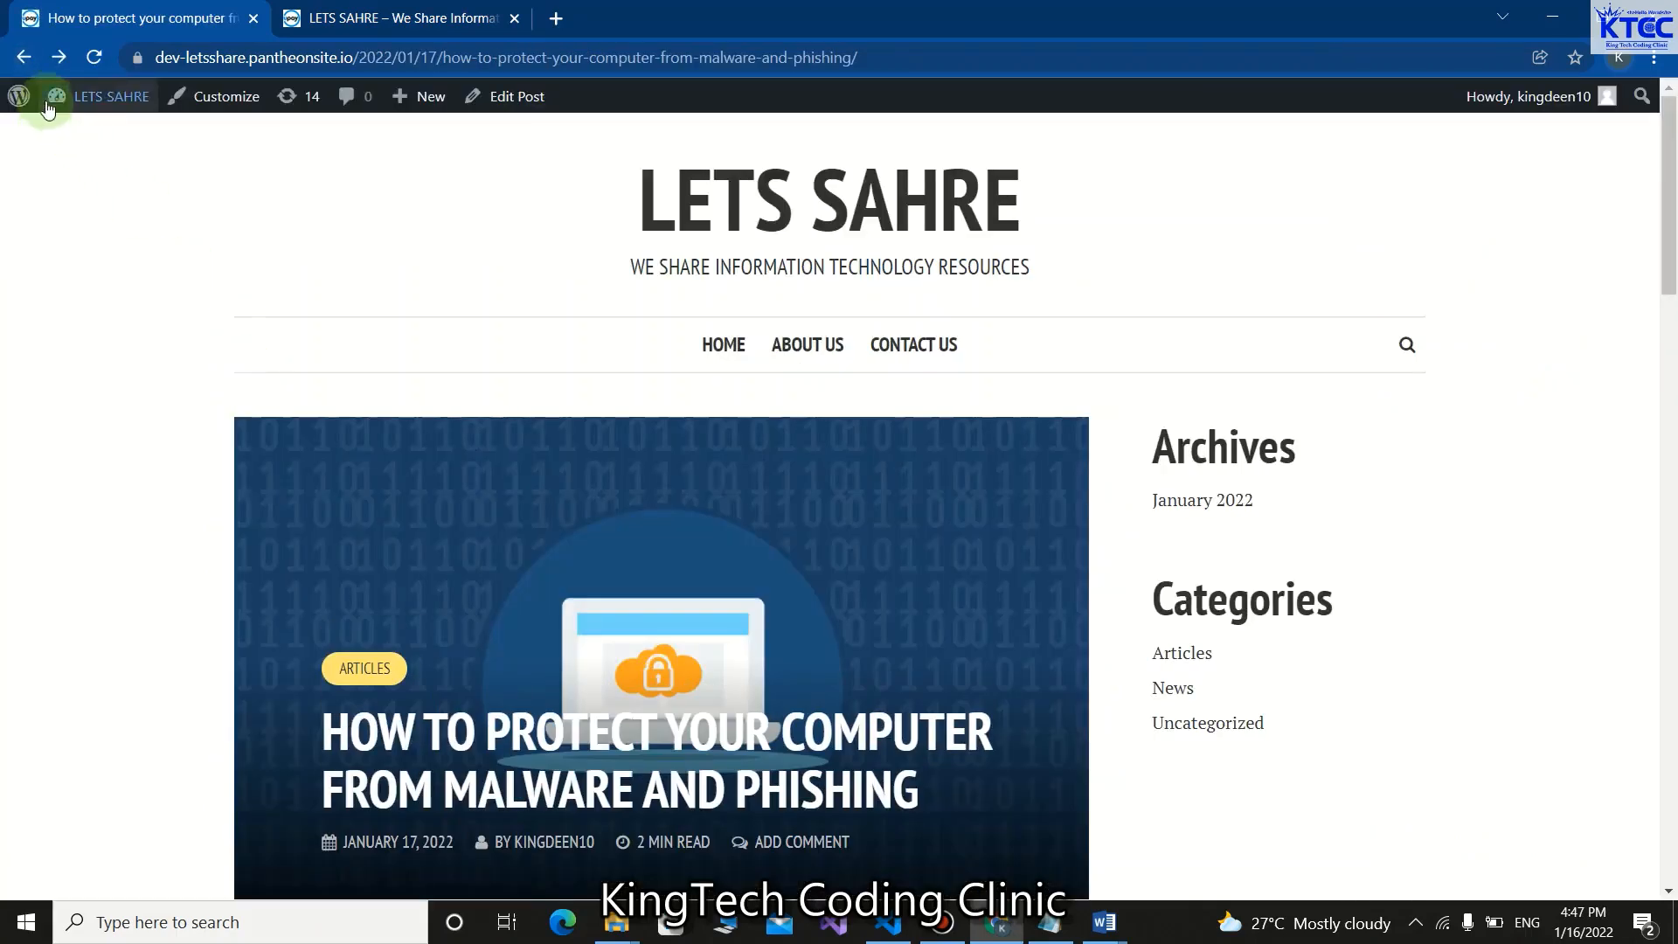
click(51, 131)
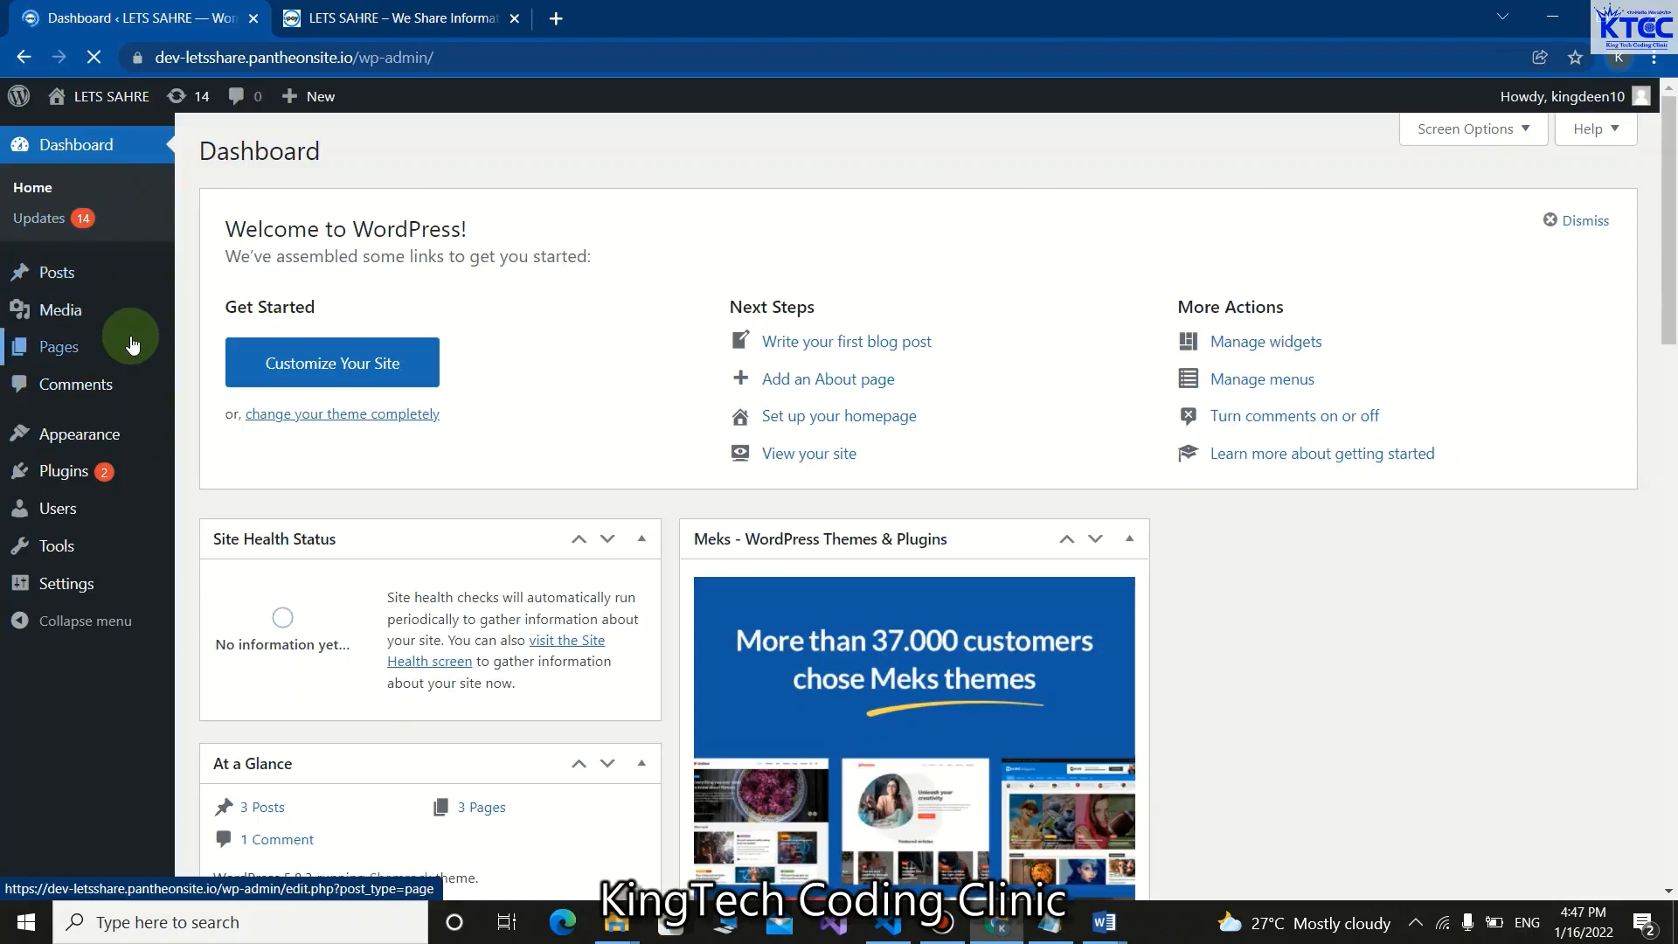
mouse_move(88, 434)
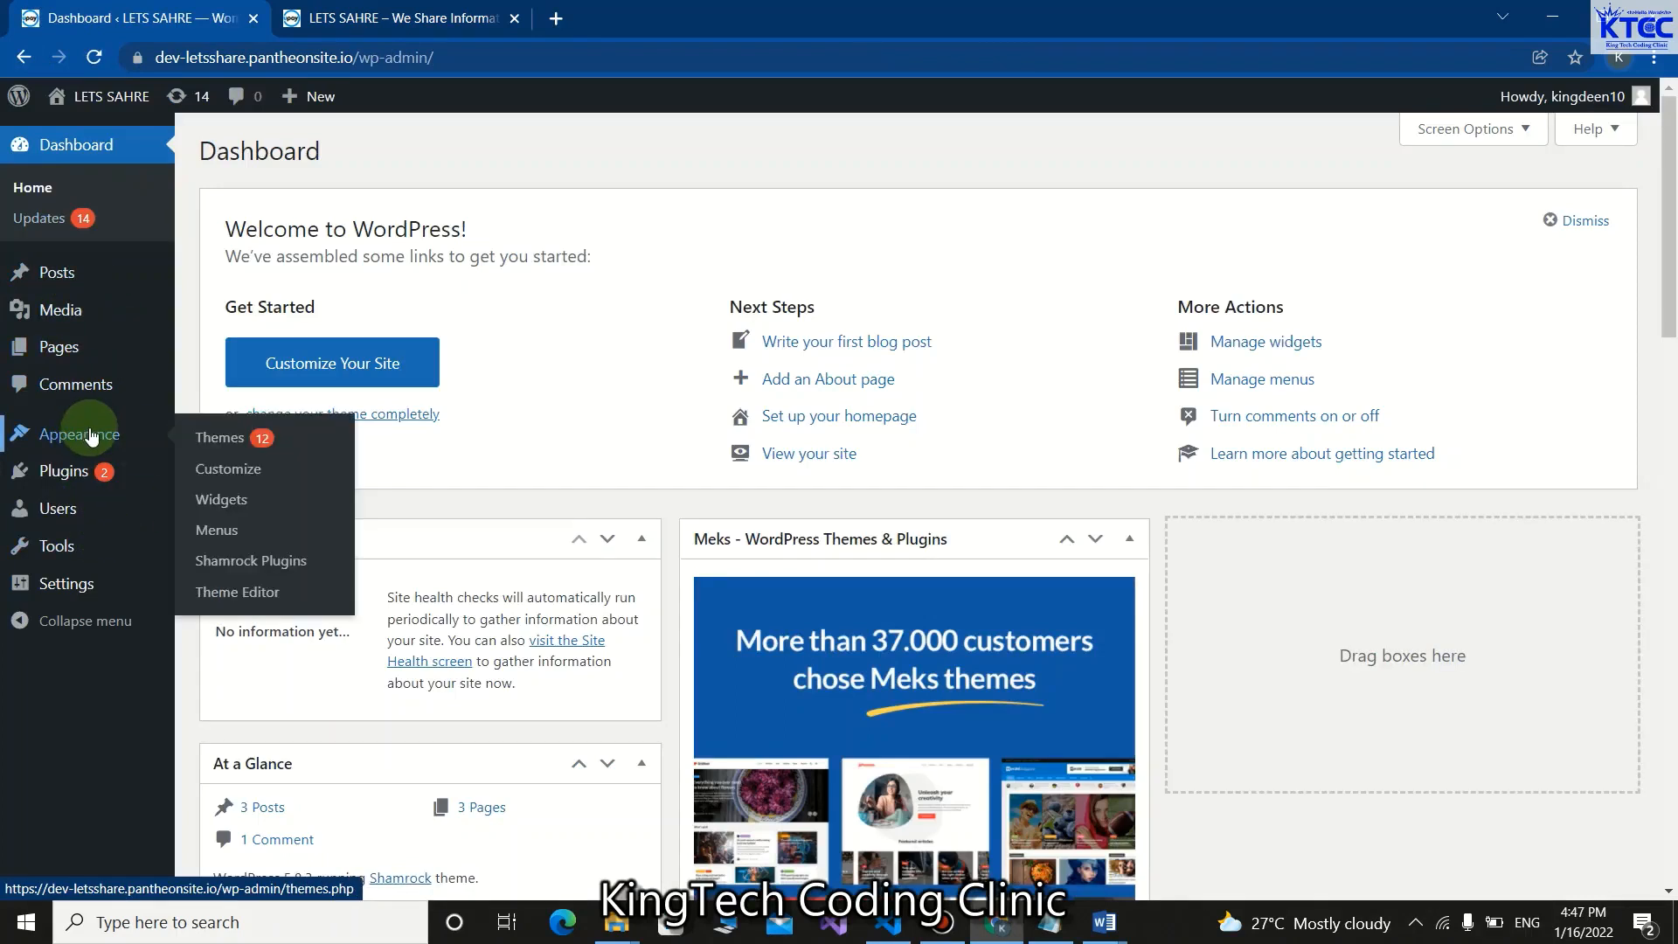
click(226, 544)
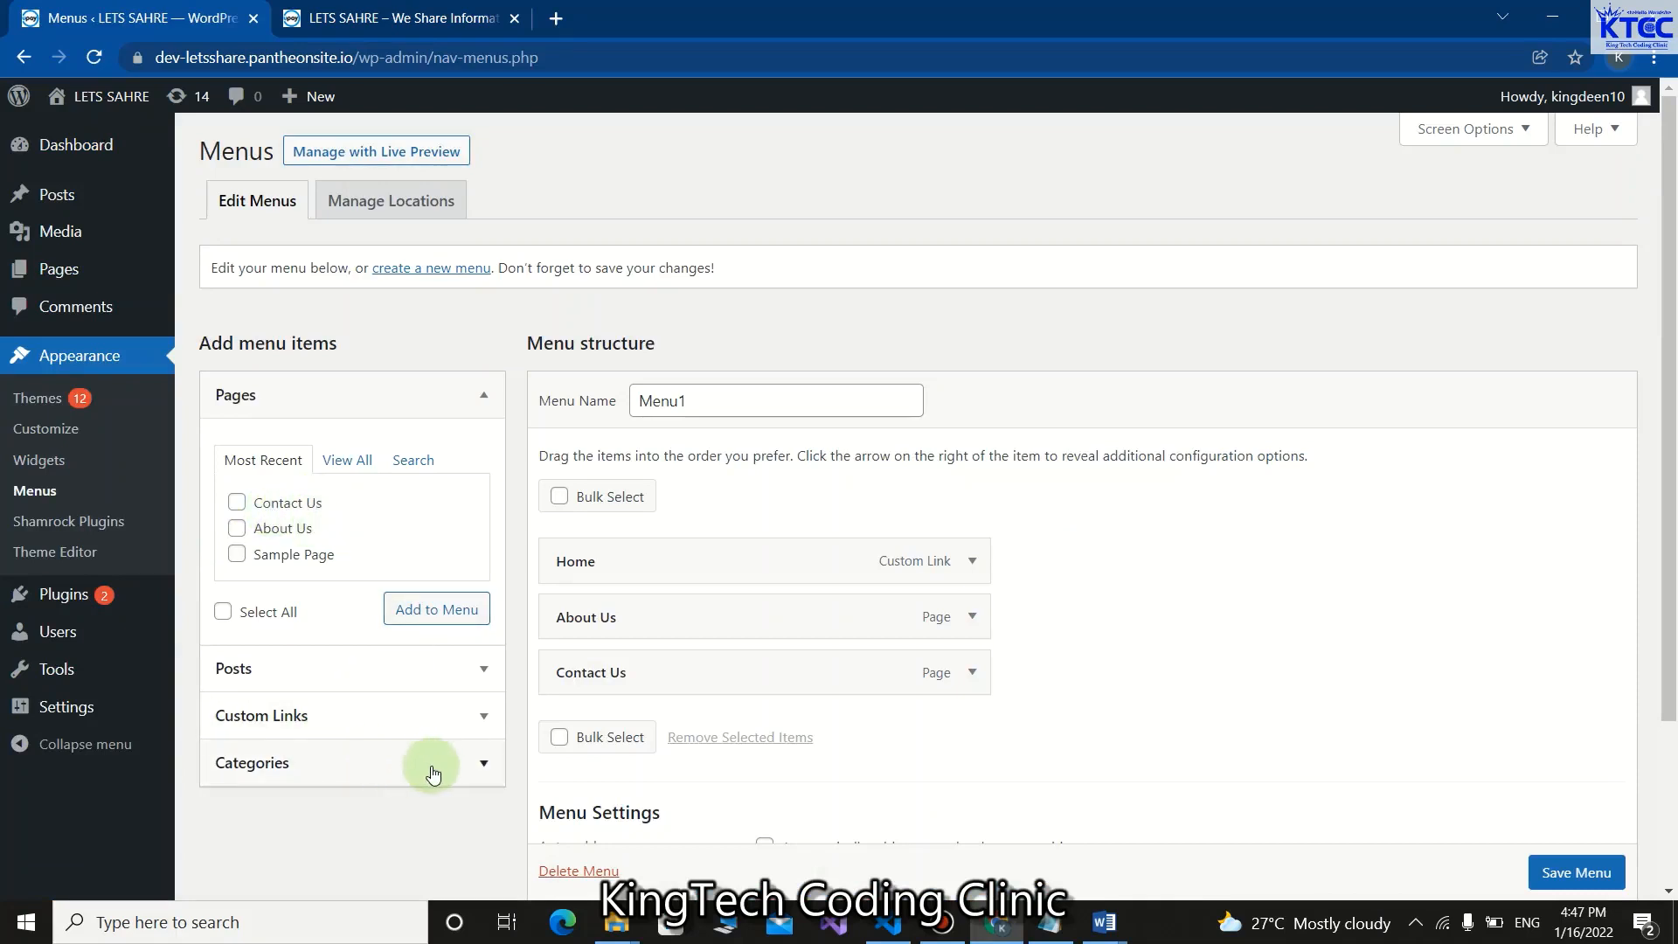
Add the Articles and News categories as items to the navigation menu Menu1.
click(481, 766)
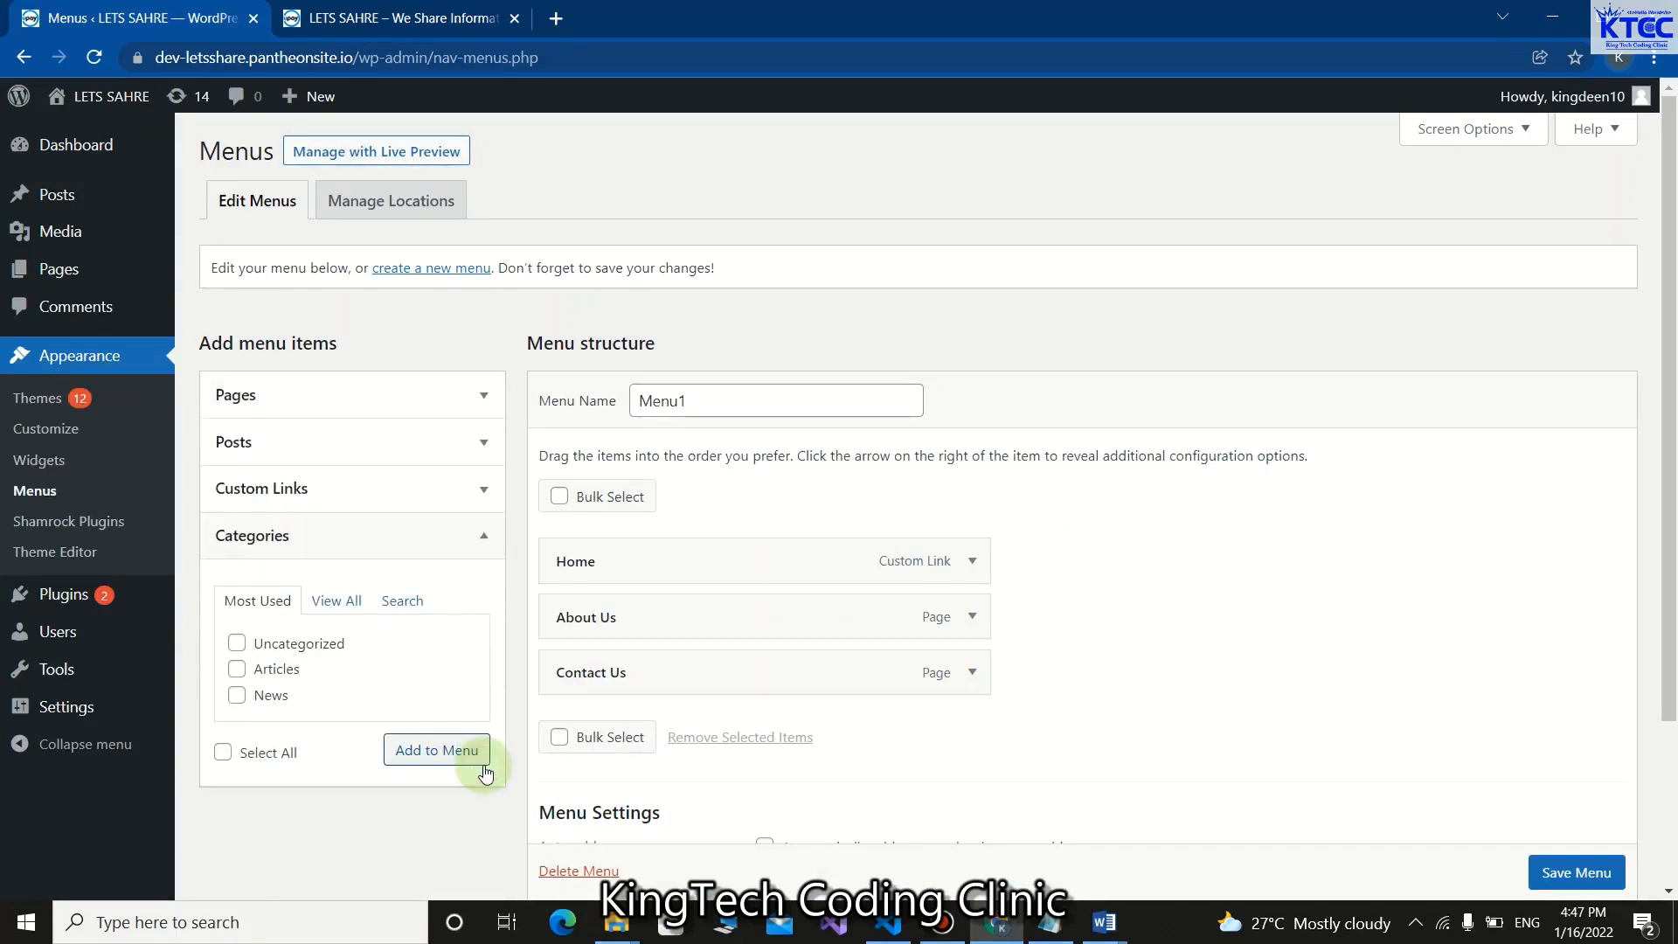
click(236, 668)
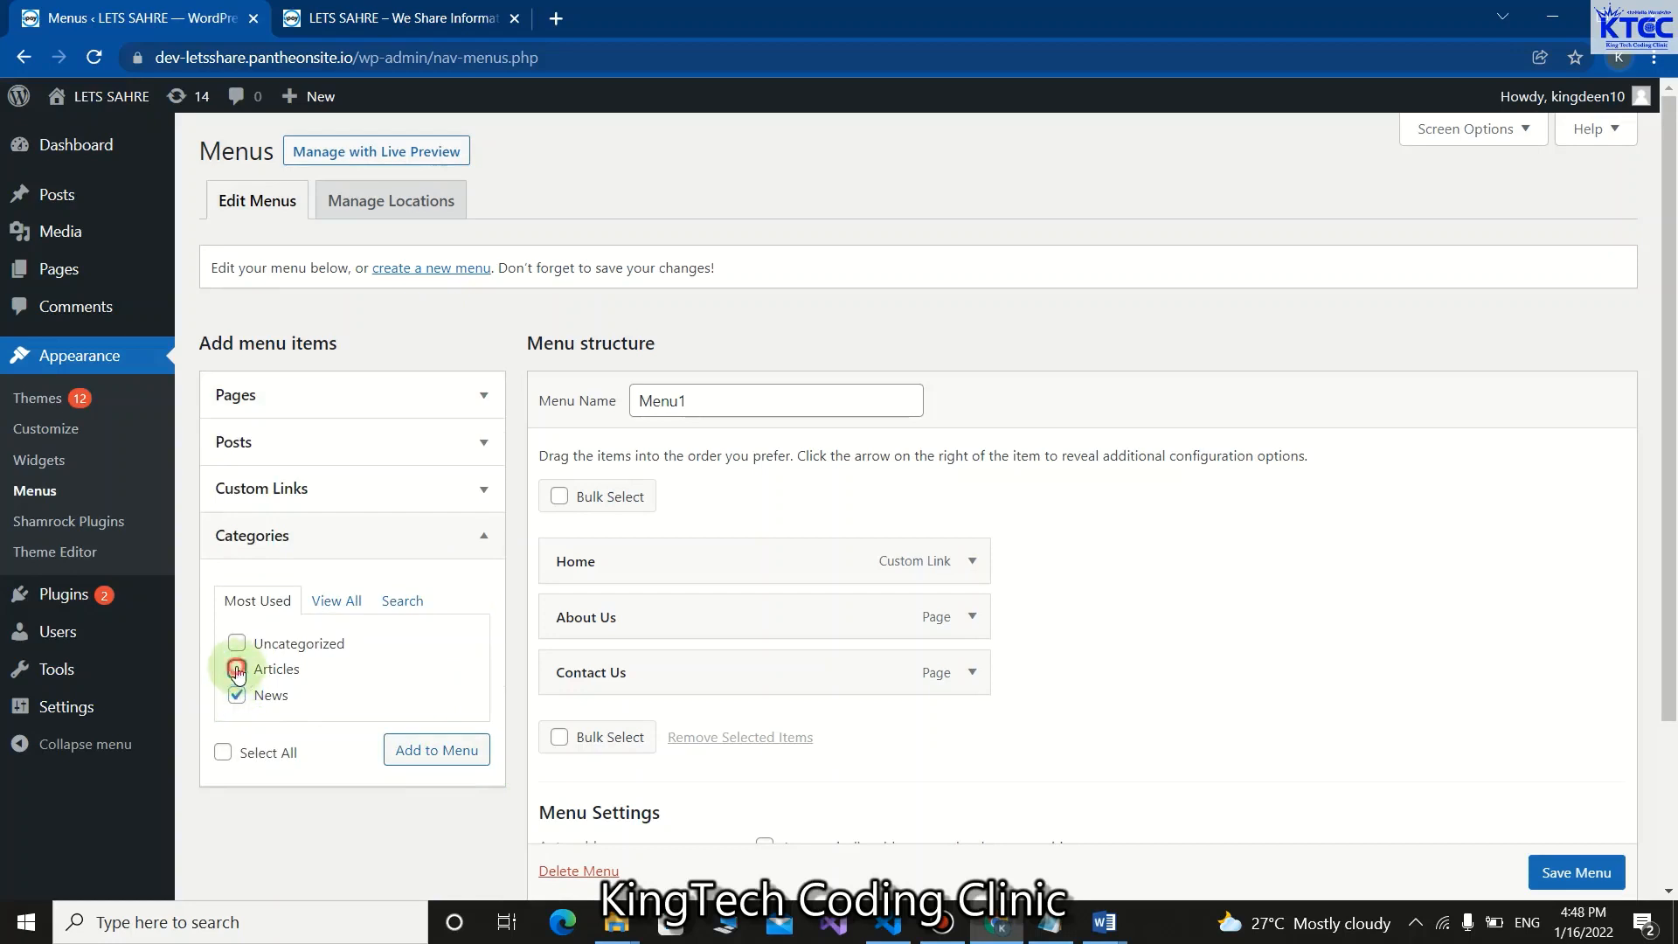
click(453, 753)
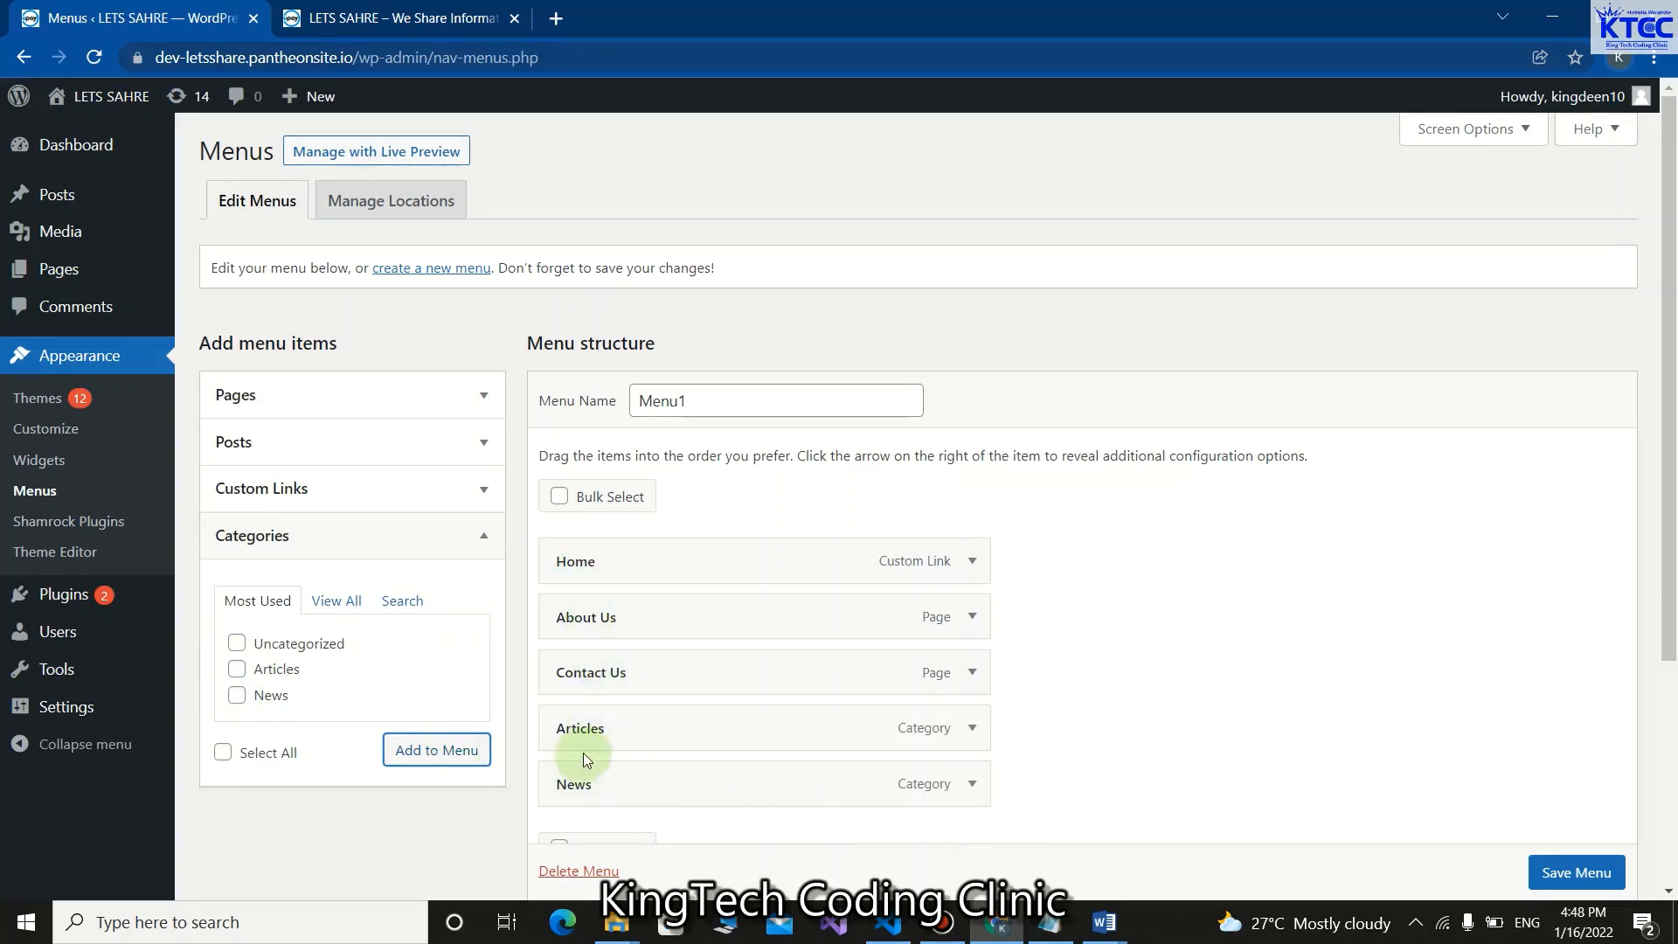
Move the Articles and News items between About Us and Contact Us in Menu1 and save the menu.
scroll(1435, 777, down, 1)
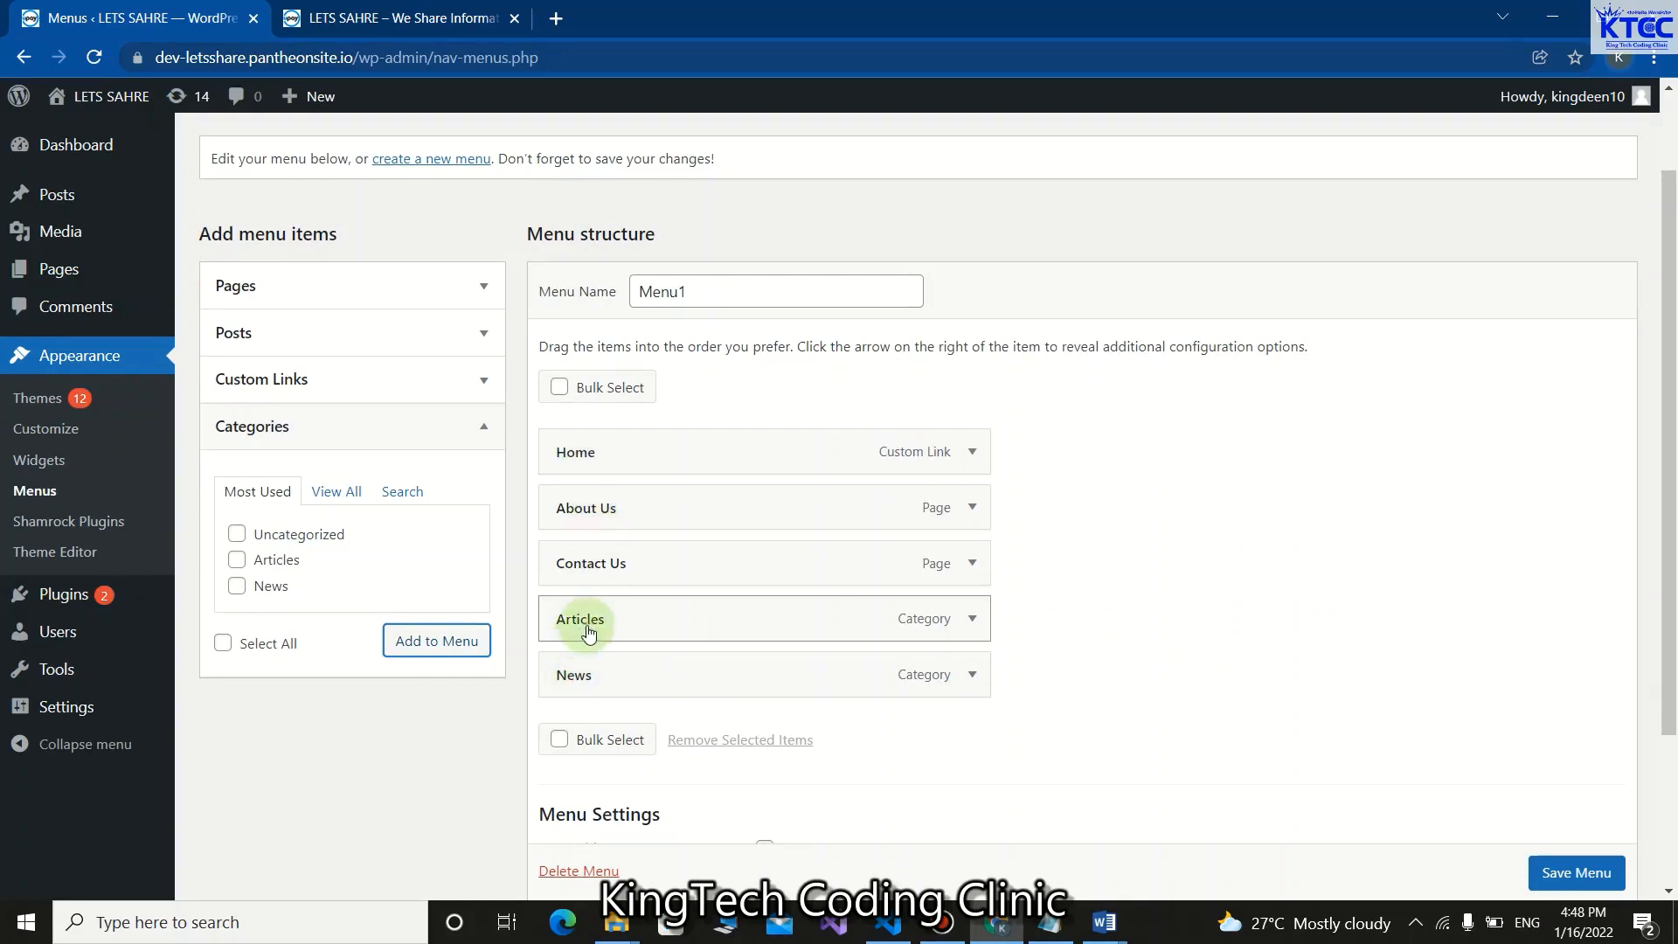
drag(567, 602, 563, 563)
drag(573, 672, 570, 596)
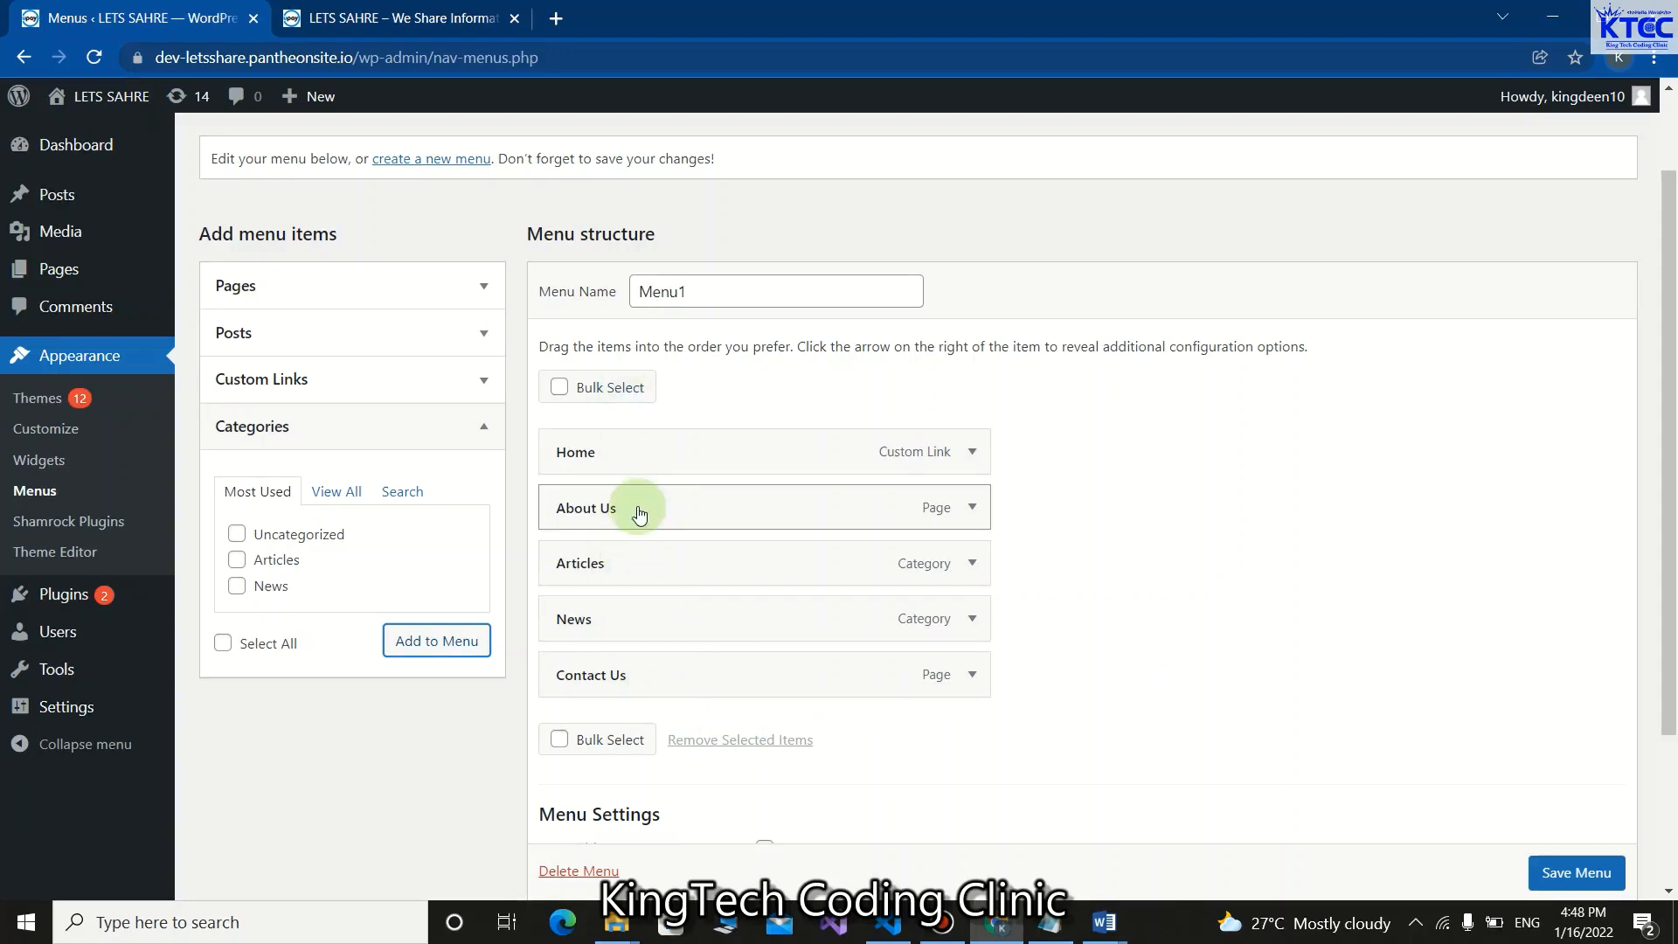
click(1577, 874)
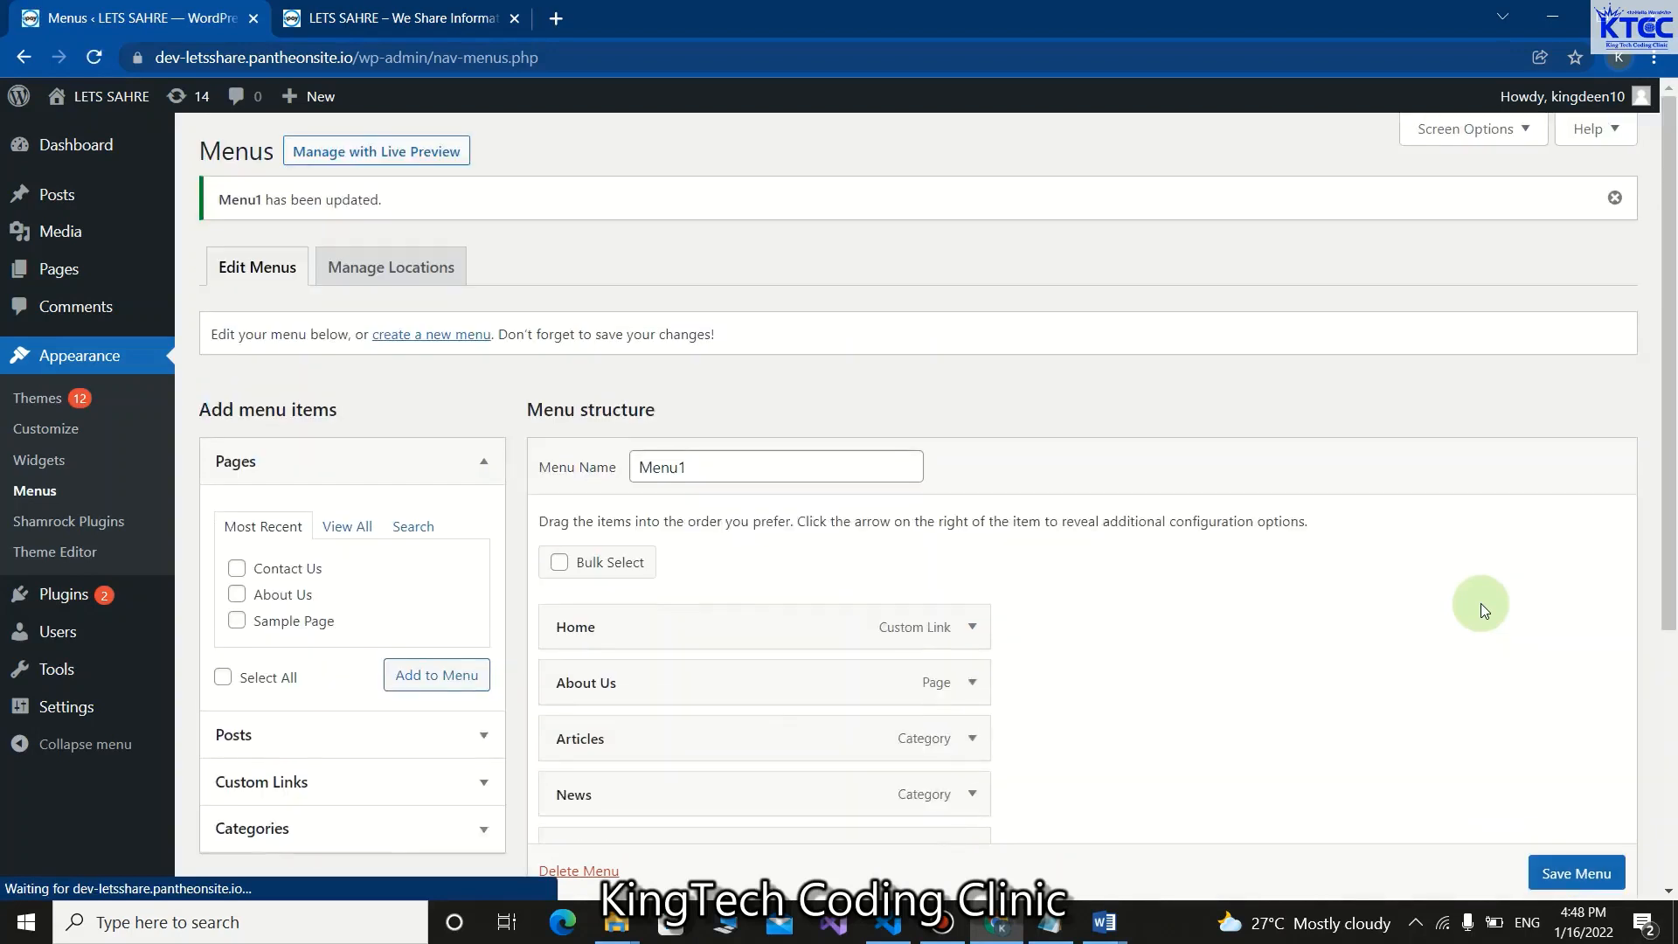
scroll(1070, 652, down, 3)
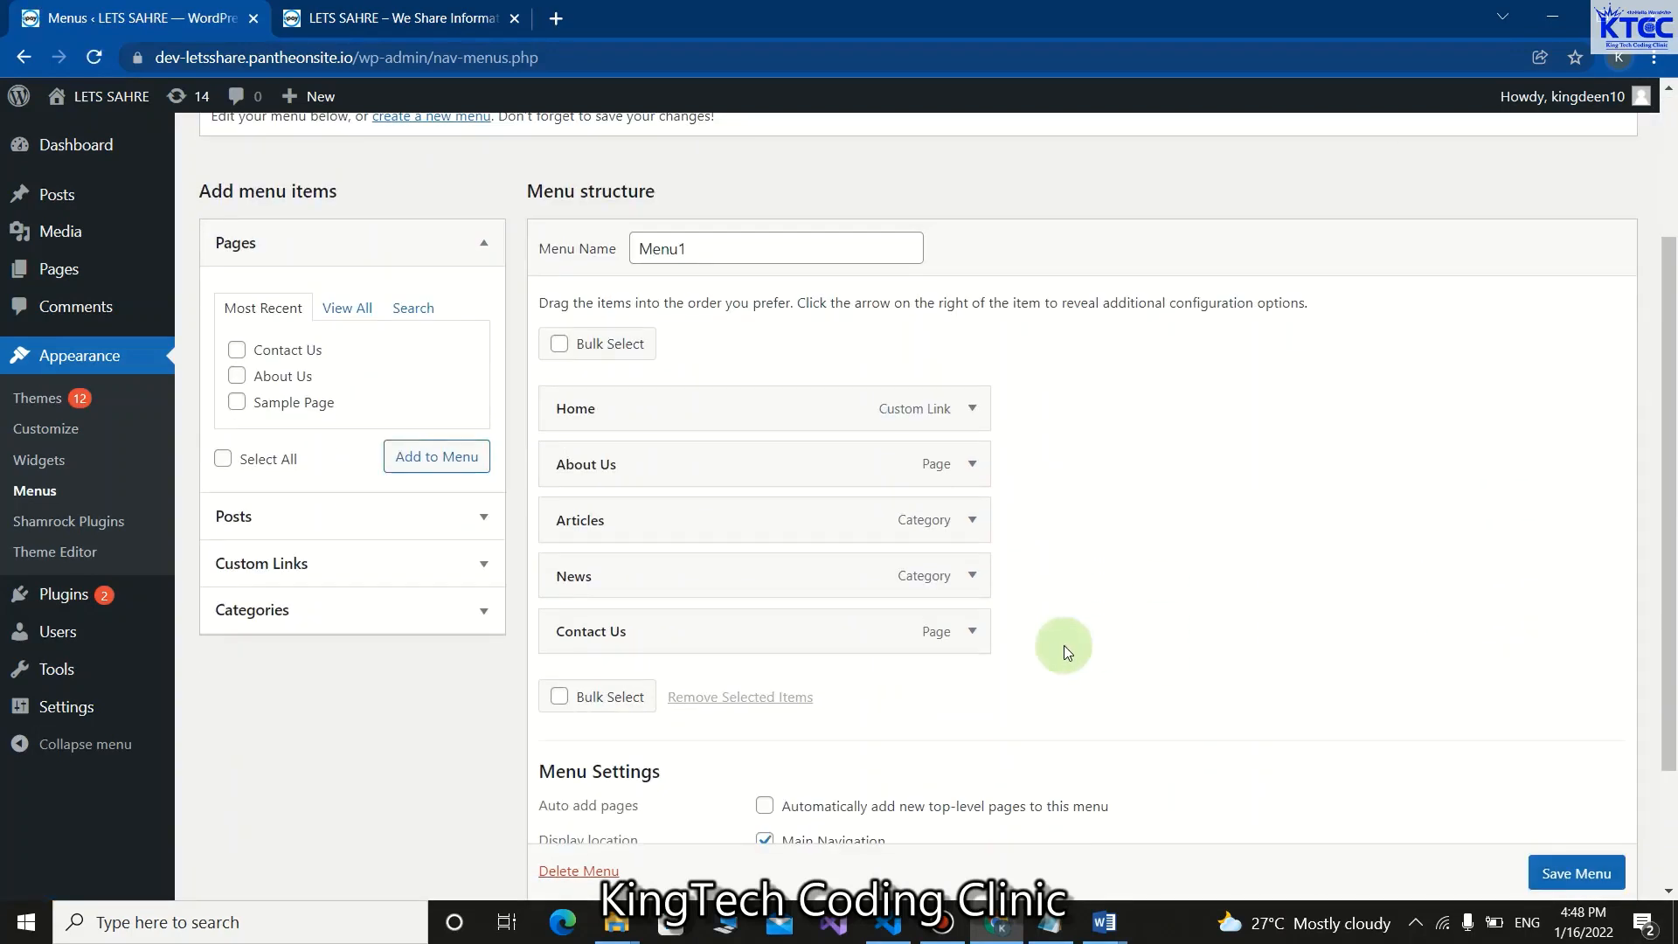
Reload the site's home page in the second tab and examine its navigation menu and the posts' category labels.
click(391, 9)
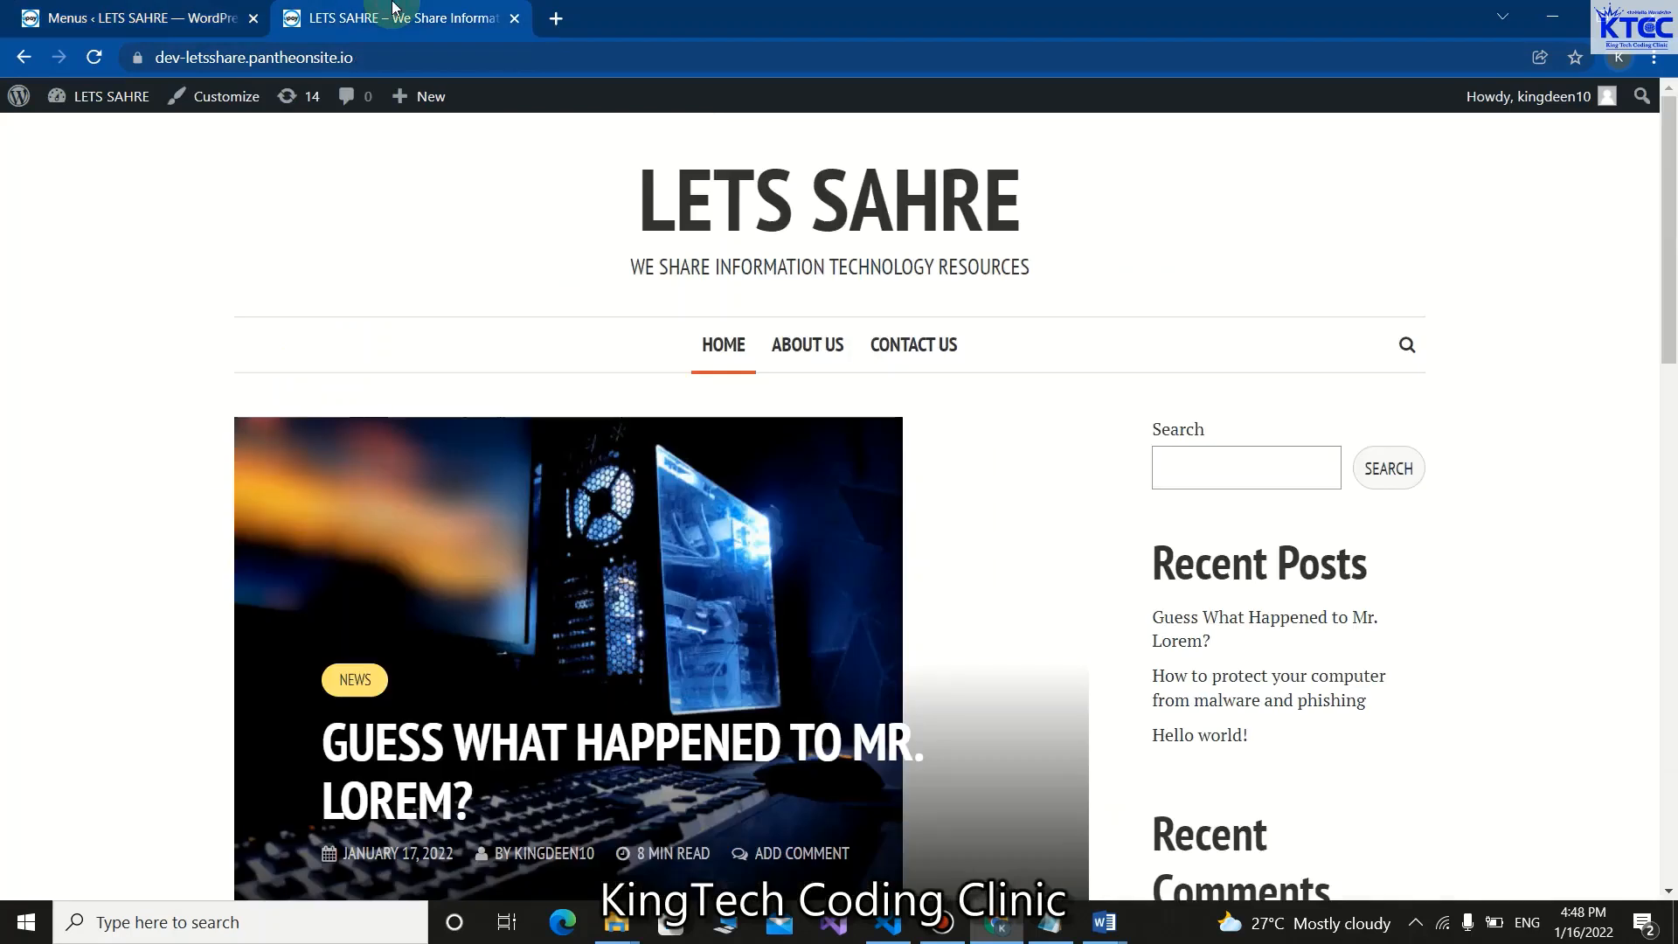
click(93, 58)
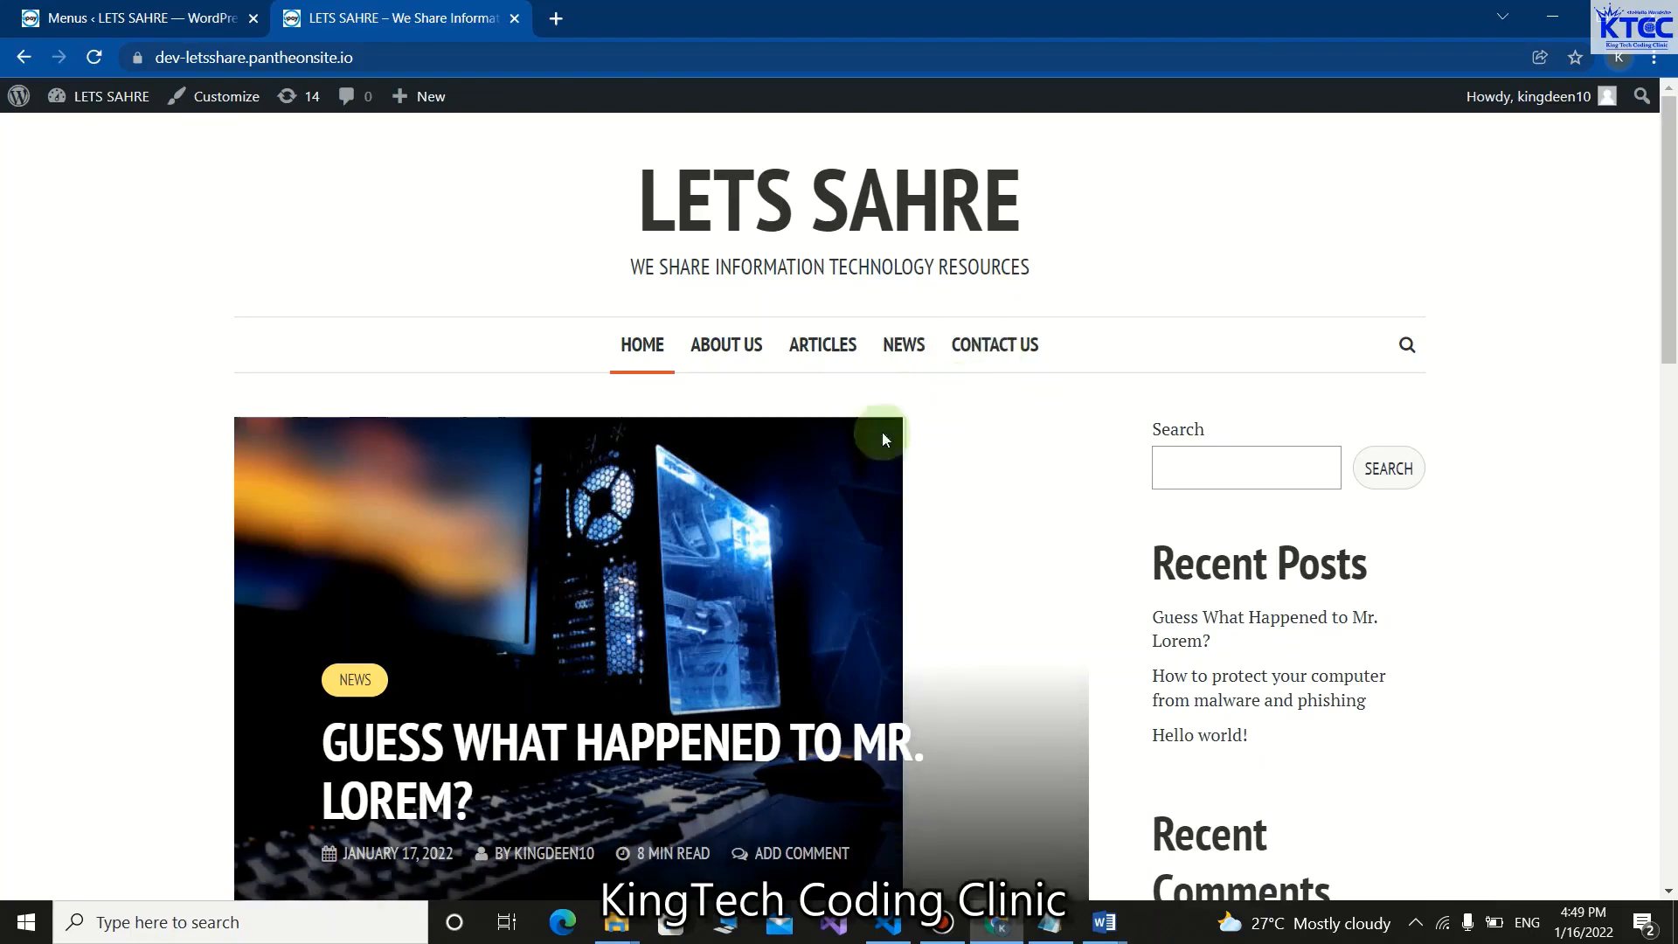
scroll(885, 446, down, 3)
scroll(784, 472, down, 3)
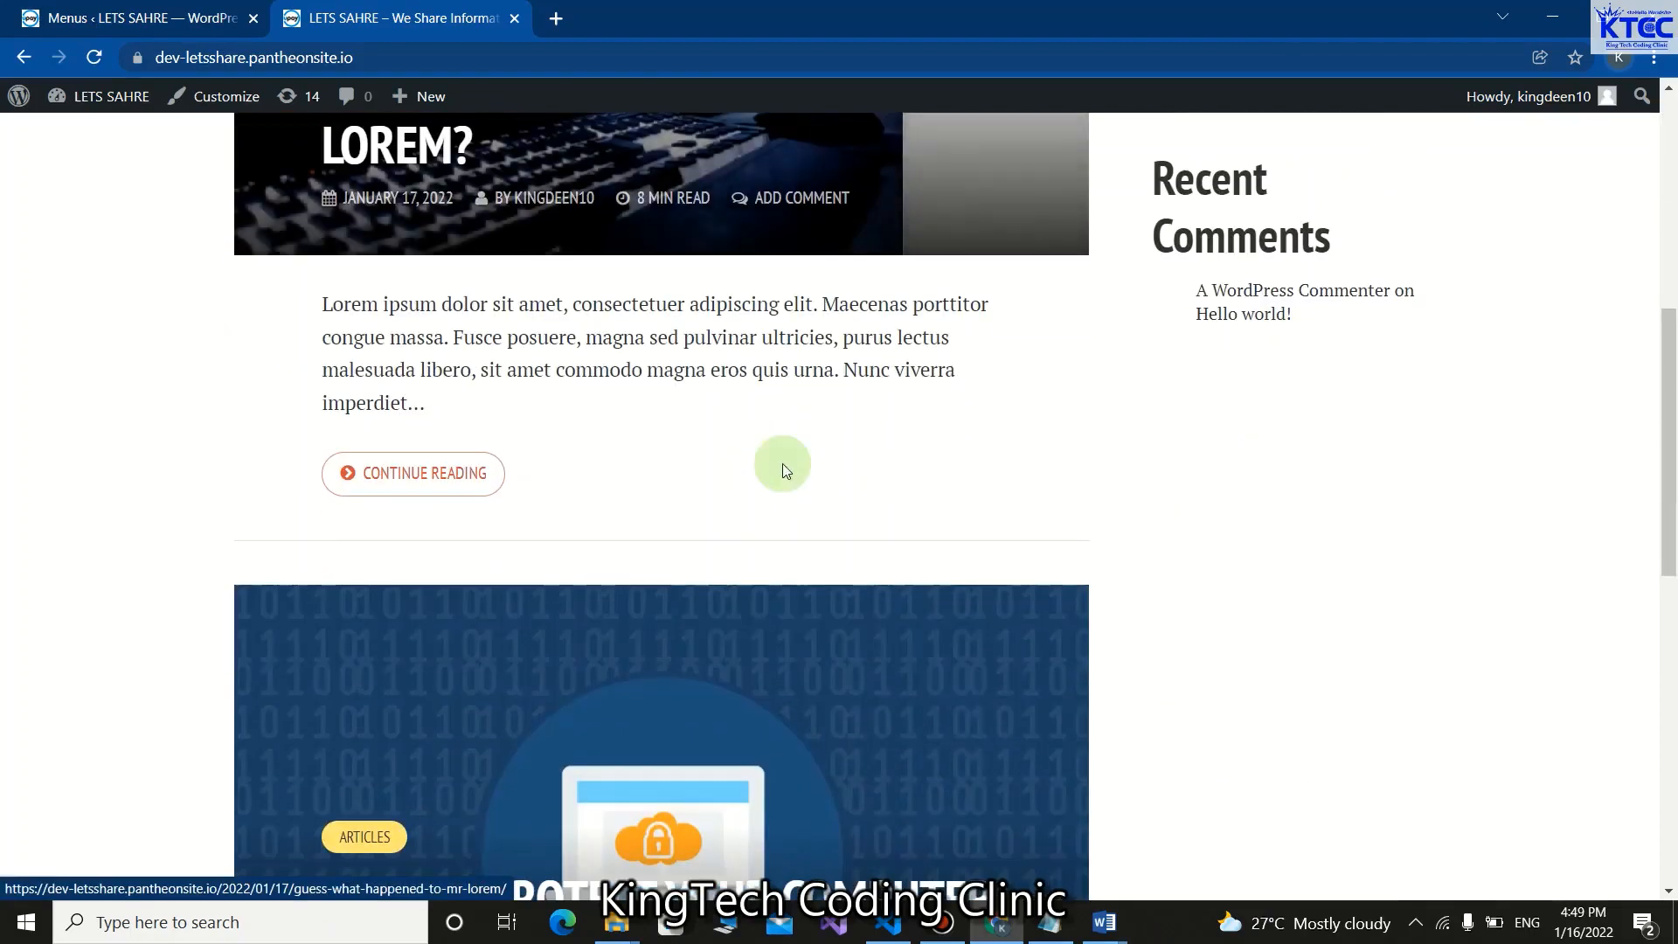
scroll(783, 470, down, 7)
scroll(783, 470, down, 2)
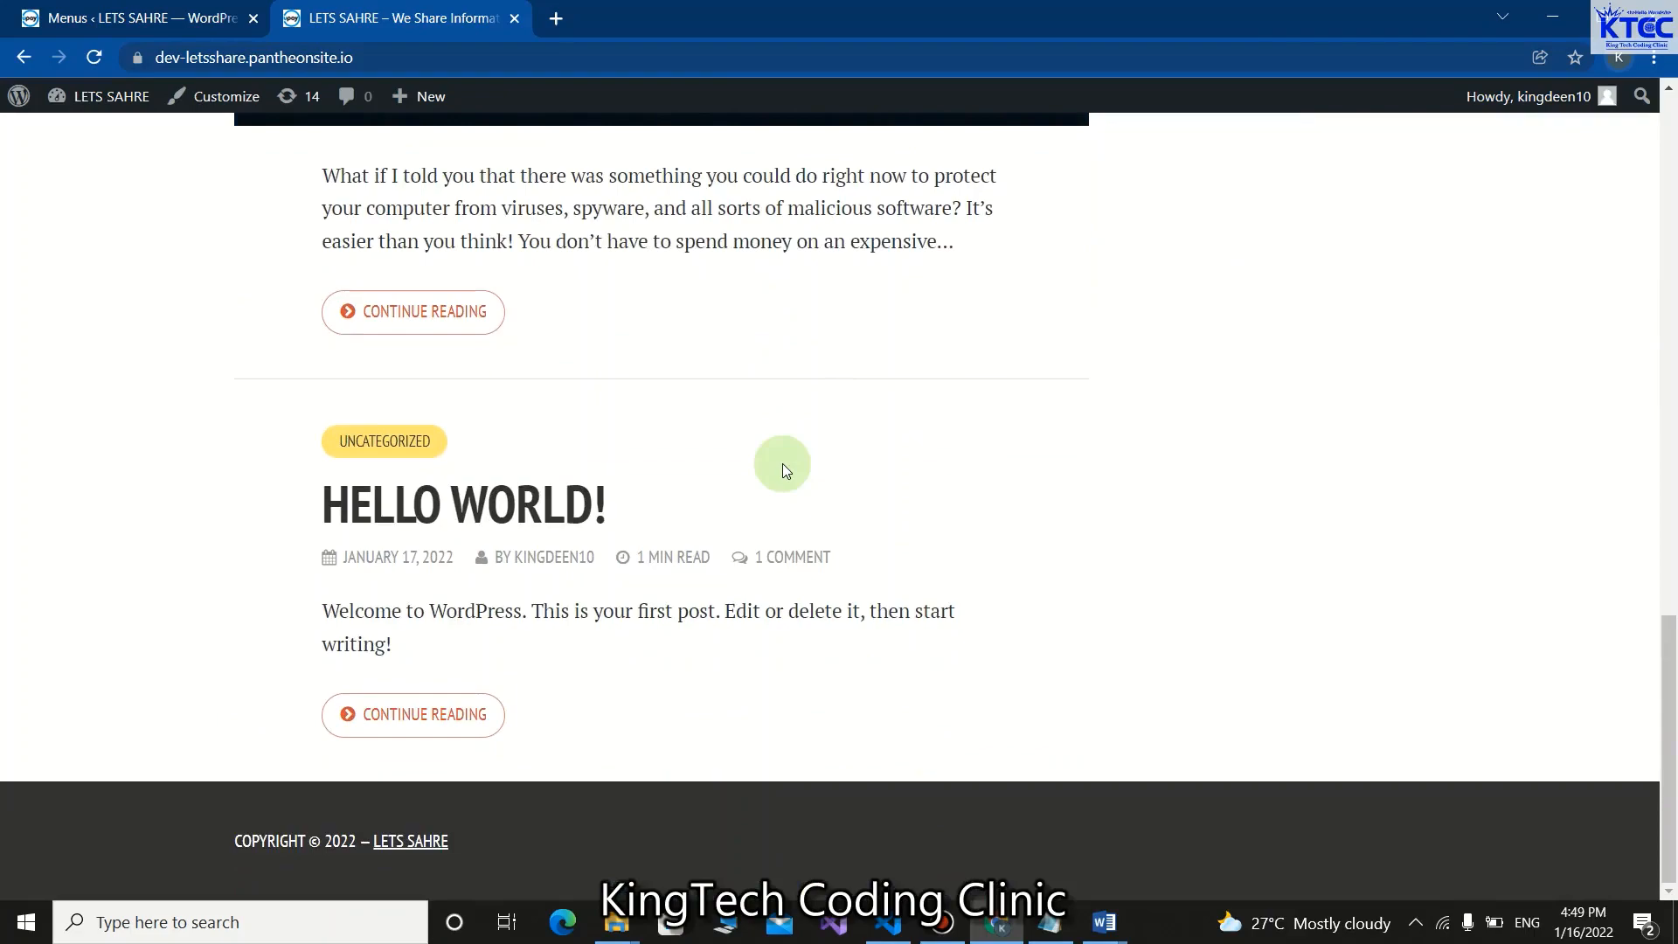
scroll(783, 470, up, 15)
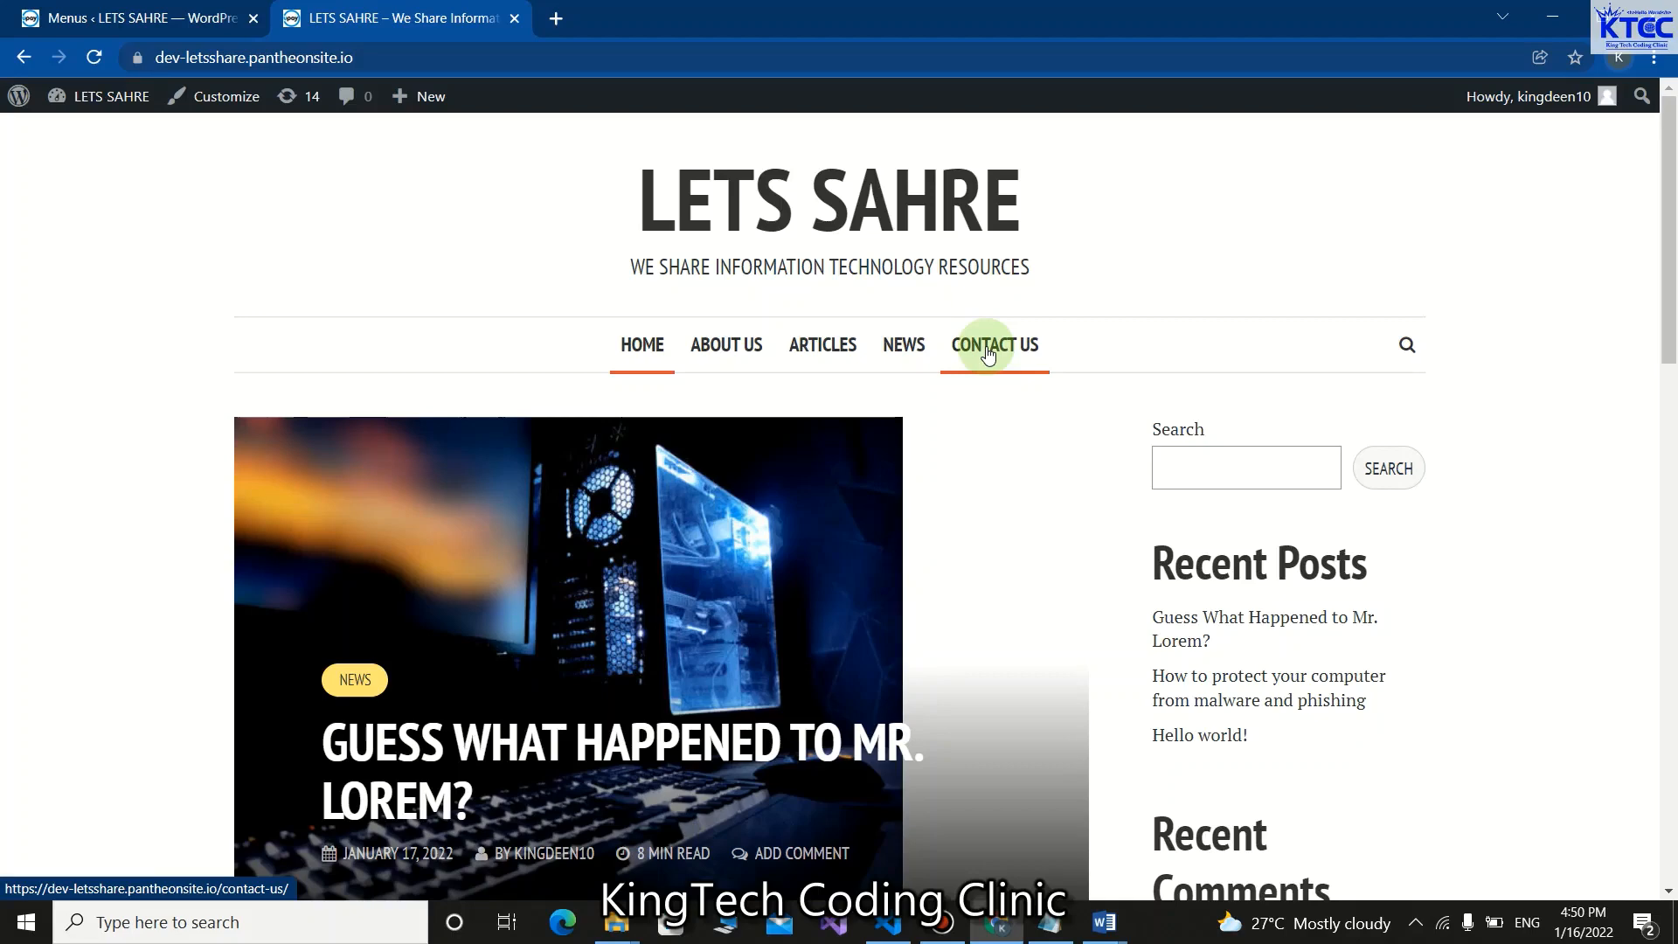
scroll(516, 450, down, 12)
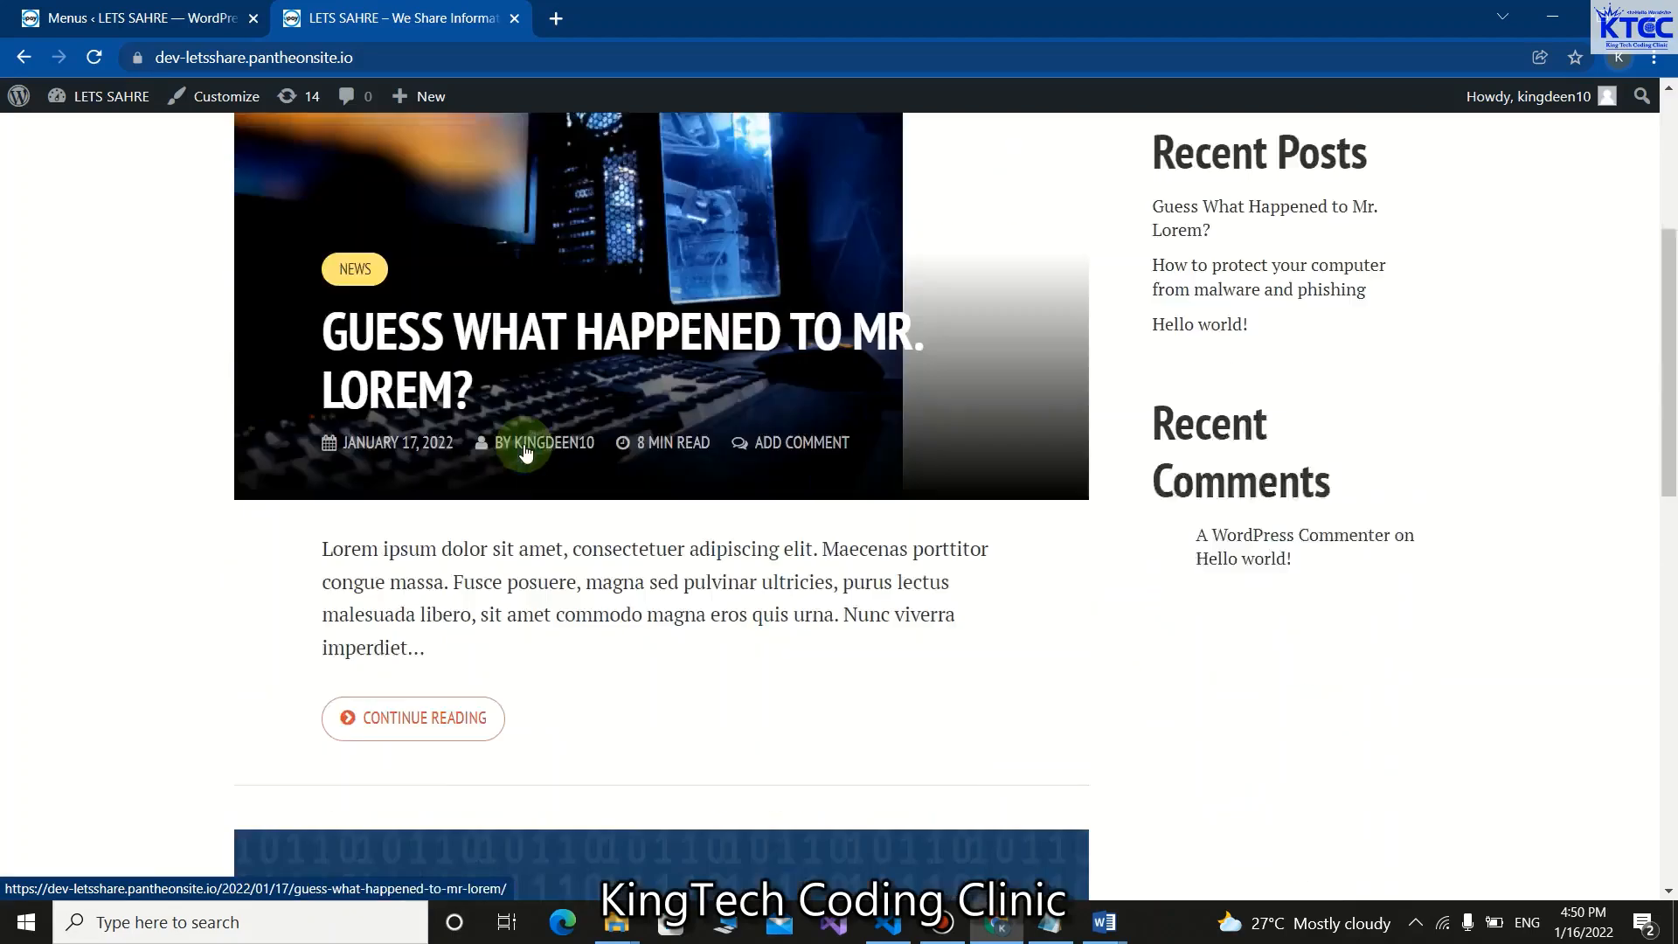